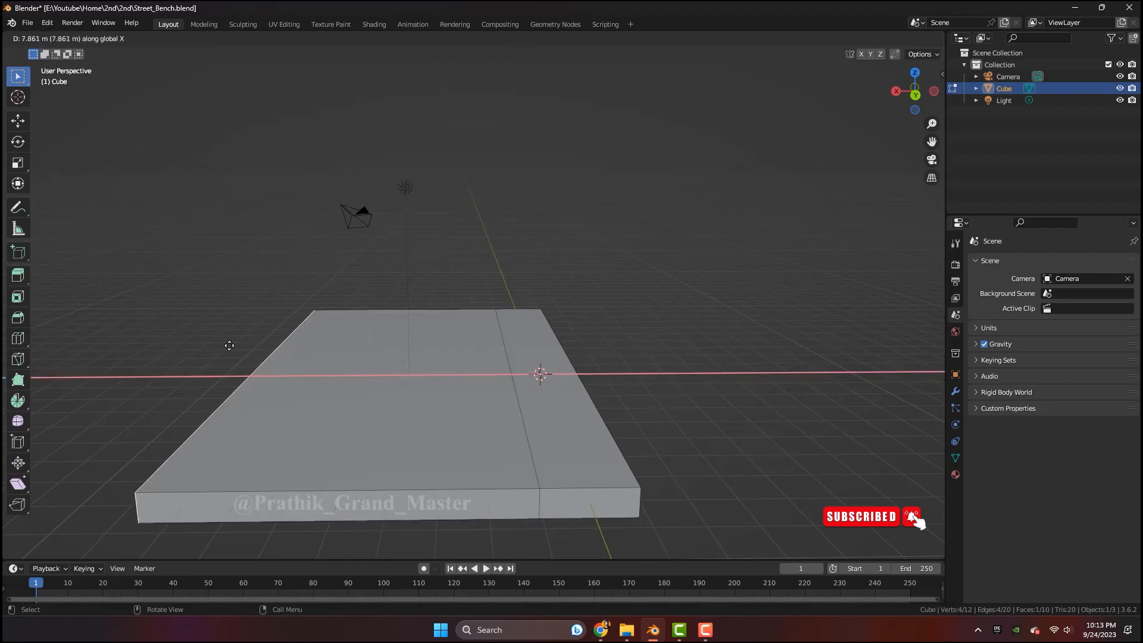
Extrude the top face of the narrow strip along the slab's front edge upward to form a raised curb
key(Tab)
click(116, 40)
click(527, 411)
middle_drag(530, 411, 591, 277)
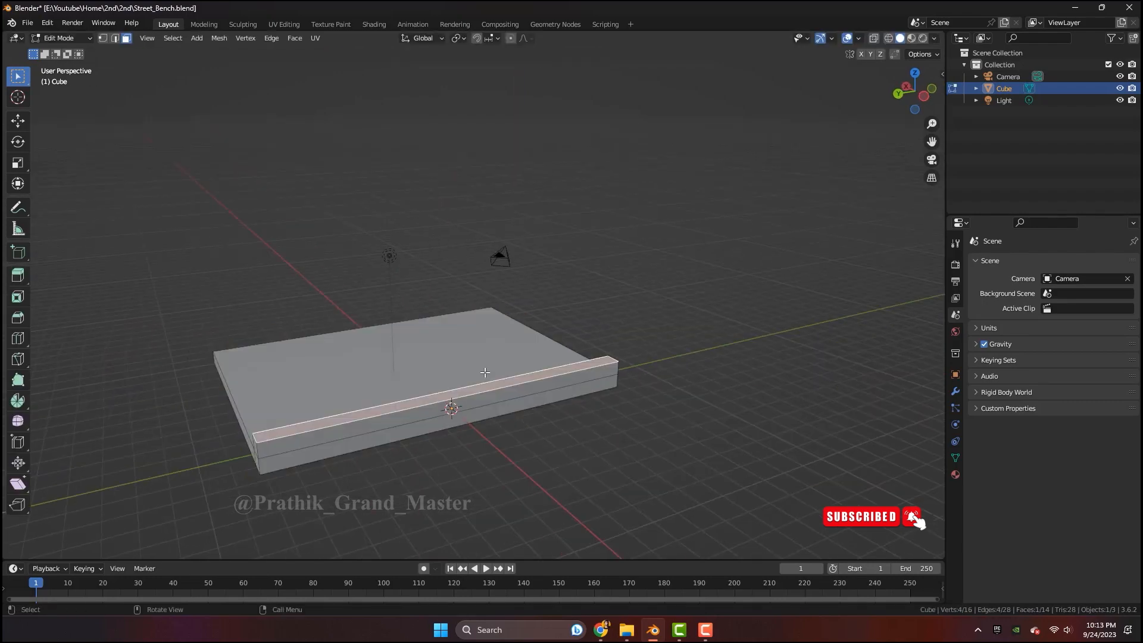
Add 13 evenly spaced loop cuts across the slab, dividing it and the curb into 14 sections
middle_drag(493, 389, 473, 413)
key(Tab)
key(ctrl+r)
middle_drag(557, 335, 626, 403)
key(Tab)
Add a plane to the scene and rotate it 90° about the X axis so it stands upright
scroll(555, 368, down, 3)
shift+middle_drag(555, 366, 617, 423)
scroll(538, 388, up, 1)
key(shift+a)
click(584, 396)
key(r)
key(x)
key(9)
key(0)
key(Return)
key(KP_0)
key(KP_0)
key(KP_1)
click(599, 426)
key(r)
key(z)
key(KP_7)
key(KP_1)
Raise the upright plane along Z and scale it up by a factor of about 9.16
scroll(618, 361, up, 5)
click(520, 451)
key(g)
key(z)
click(527, 414)
key(s)
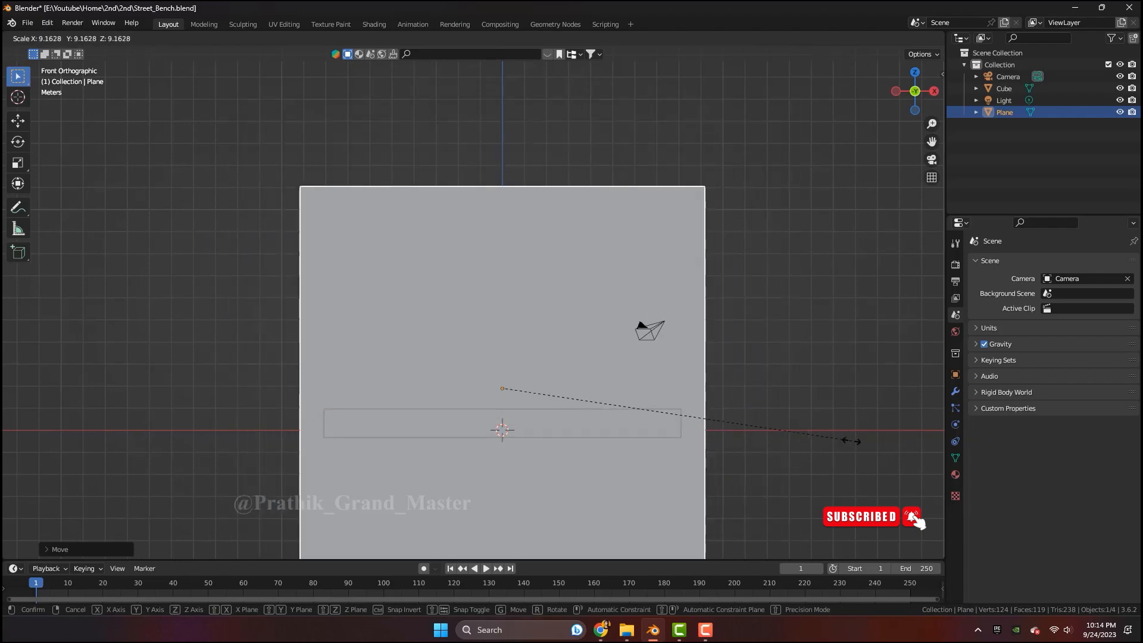
click(852, 441)
Move the upright plane about 8.64 m along Y to the back of the slab as a wall
middle_drag(689, 389, 751, 391)
key(g)
key(y)
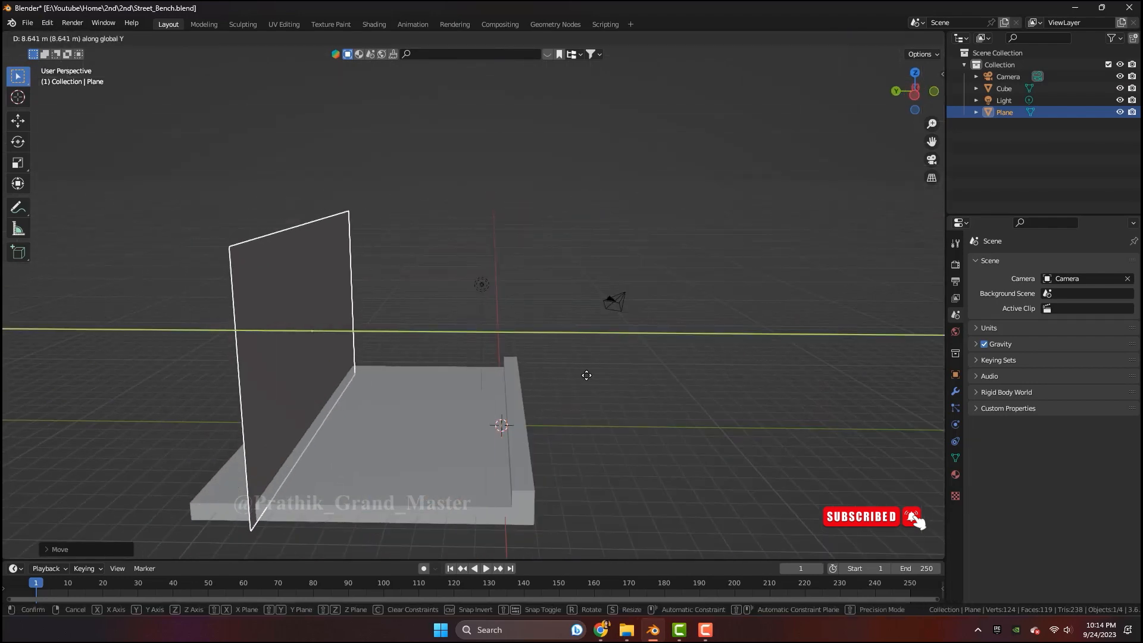
click(587, 375)
Stretch the wall plane wider and taller behind the slab by moving its edges, and save the file
key(KP_1)
key(Tab)
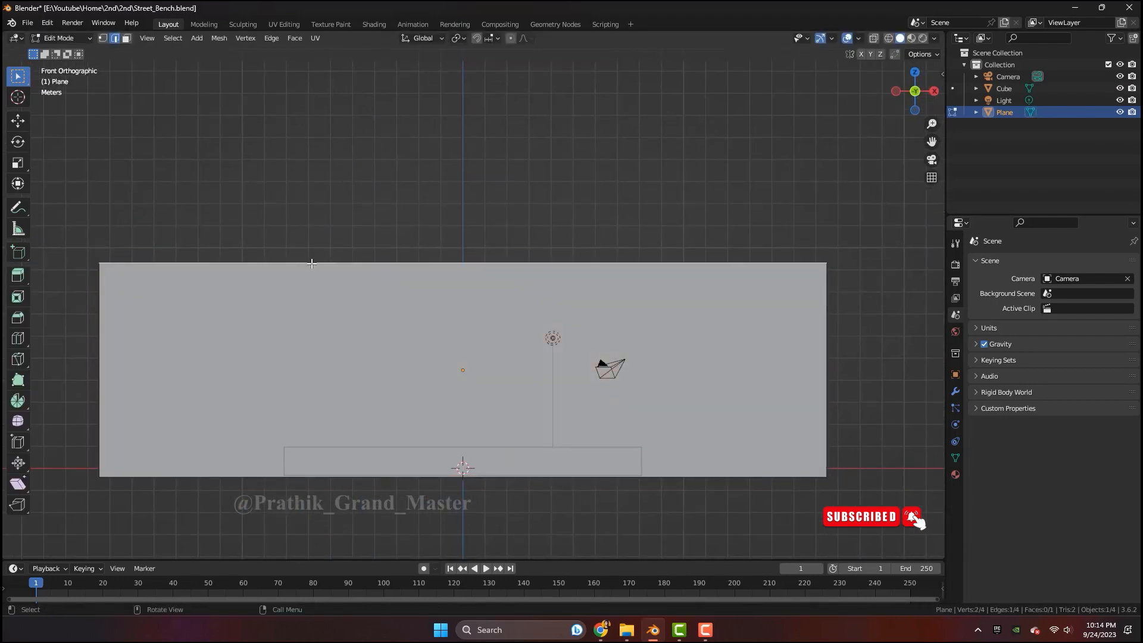
key(g)
key(z)
click(444, 497)
scroll(491, 463, down, 2)
key(Tab)
key(ctrl+s)
Open the Bench.blend1 file from the bench model folder
middle_drag(857, 447, 594, 418)
mouse_move(627, 630)
click(456, 567)
double_click(128, 113)
double_click(142, 114)
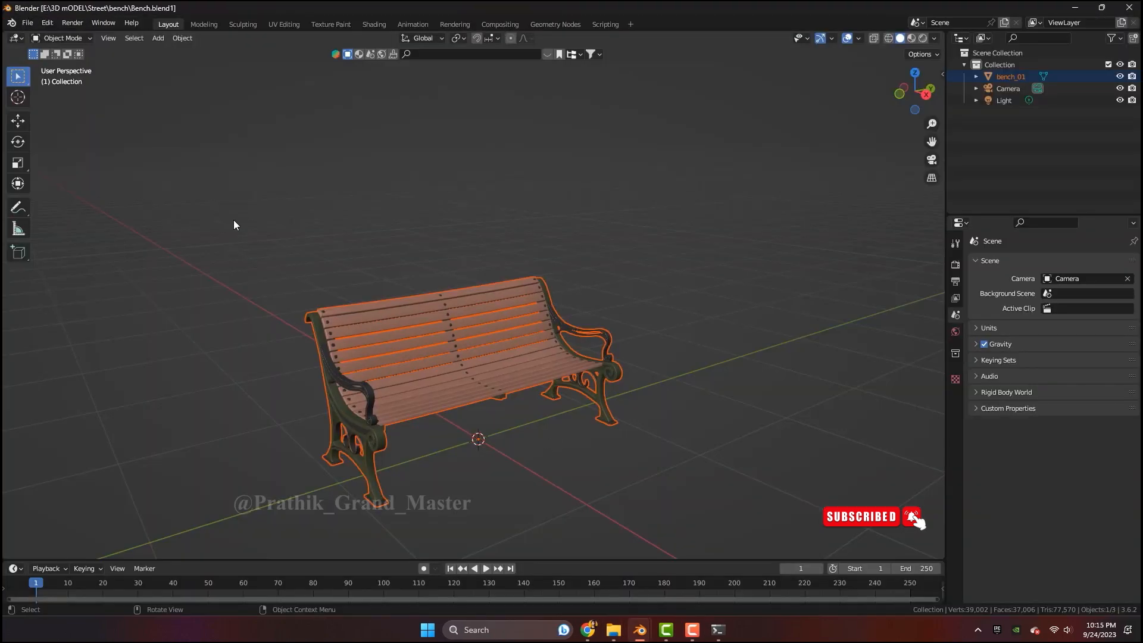
Copy the bench_01 object and paste it into the Street_Bench scene
key(ctrl+c)
click(575, 571)
key(ctrl+v)
Rotate the bench about the Z axis to face the curb and position it over the slab's middle
key(KP_1)
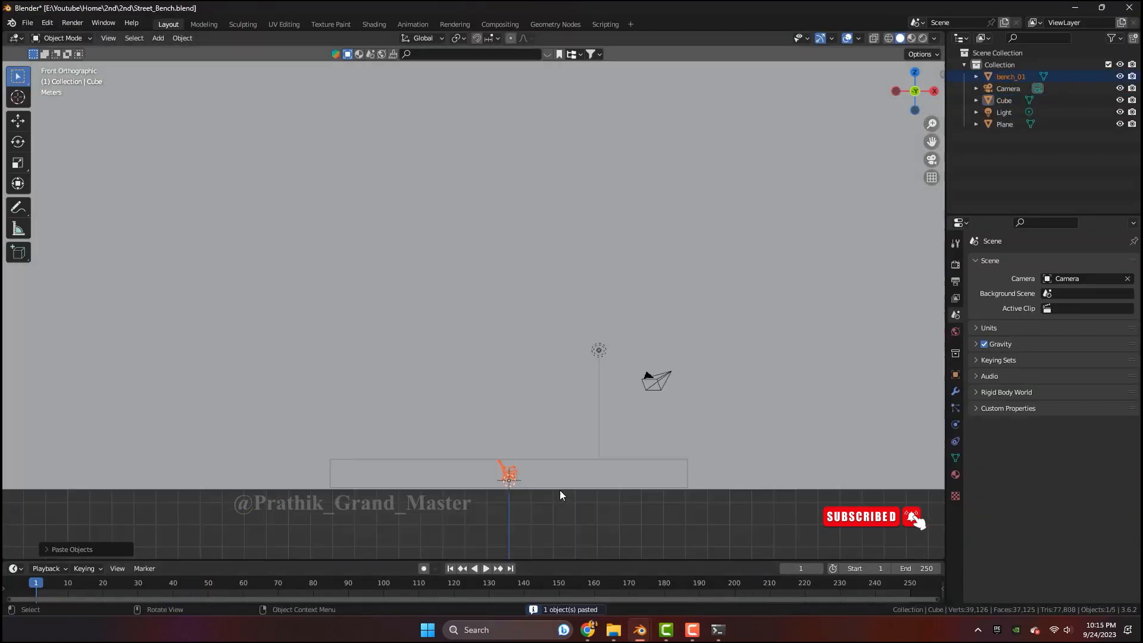
key(r)
key(z)
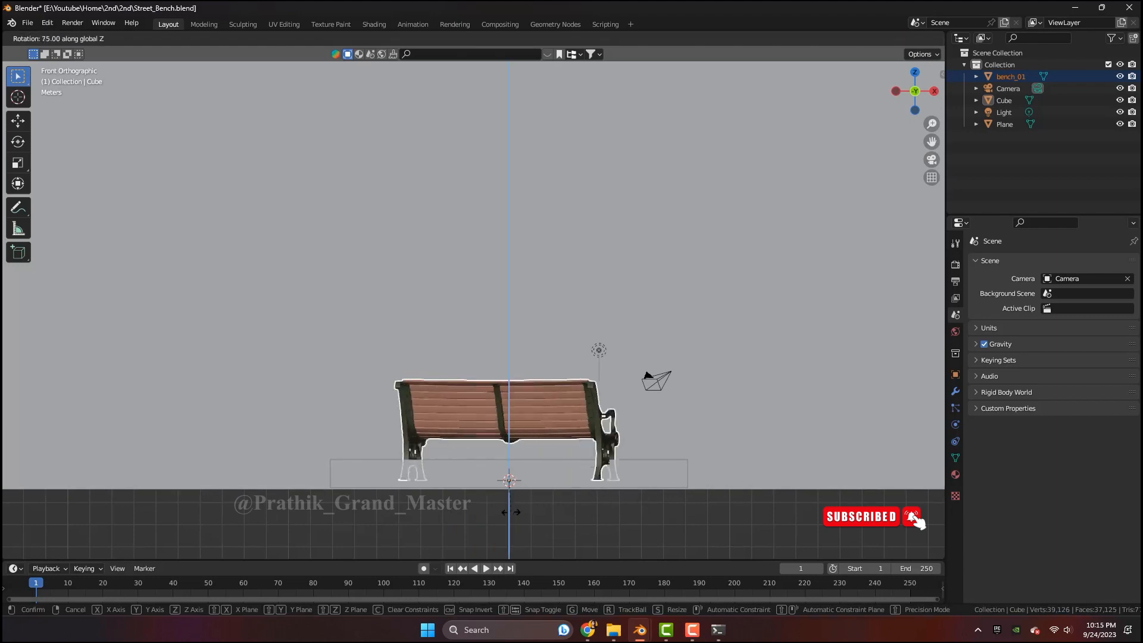
middle_drag(685, 497, 580, 467)
key(KP_7)
key(r)
key(y)
click(596, 411)
Raise the bench about 0.29 m along Z to bring its feet up to the slab's surface
key(KP_1)
click(651, 465)
middle_drag(651, 464, 762, 458)
scroll(685, 369, up, 6)
click(650, 322)
key(g)
key(z)
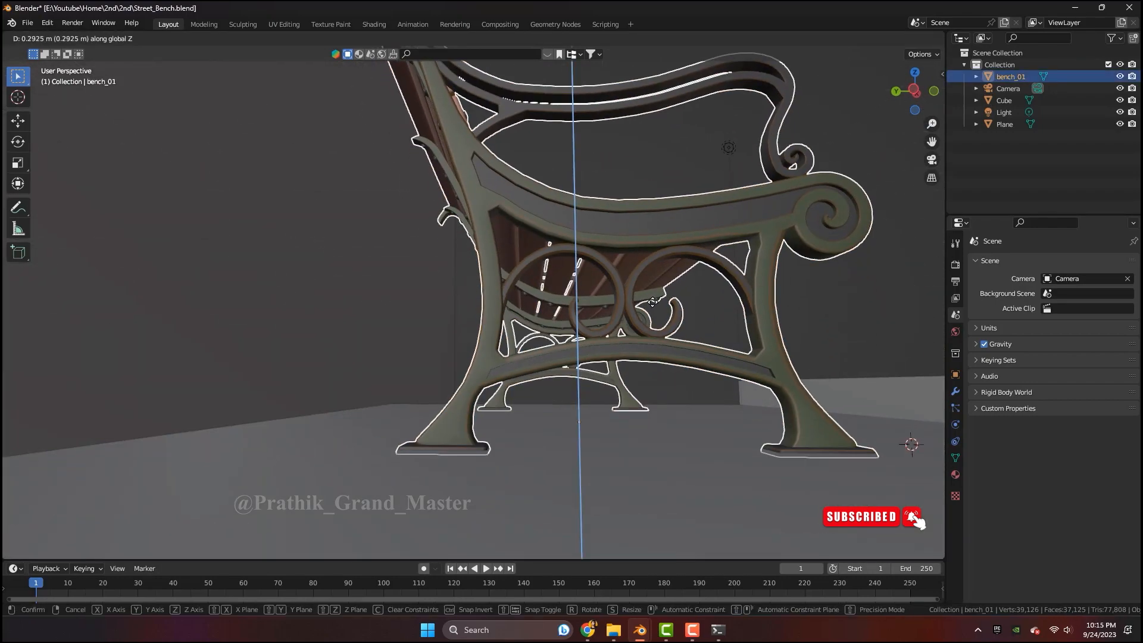
click(652, 283)
Nudge the bench up about 0.009 m along Z while checking its feet against the slab
scroll(690, 374, up, 6)
middle_drag(634, 248, 623, 331)
scroll(622, 331, down, 8)
scroll(623, 332, up, 6)
key(g)
key(z)
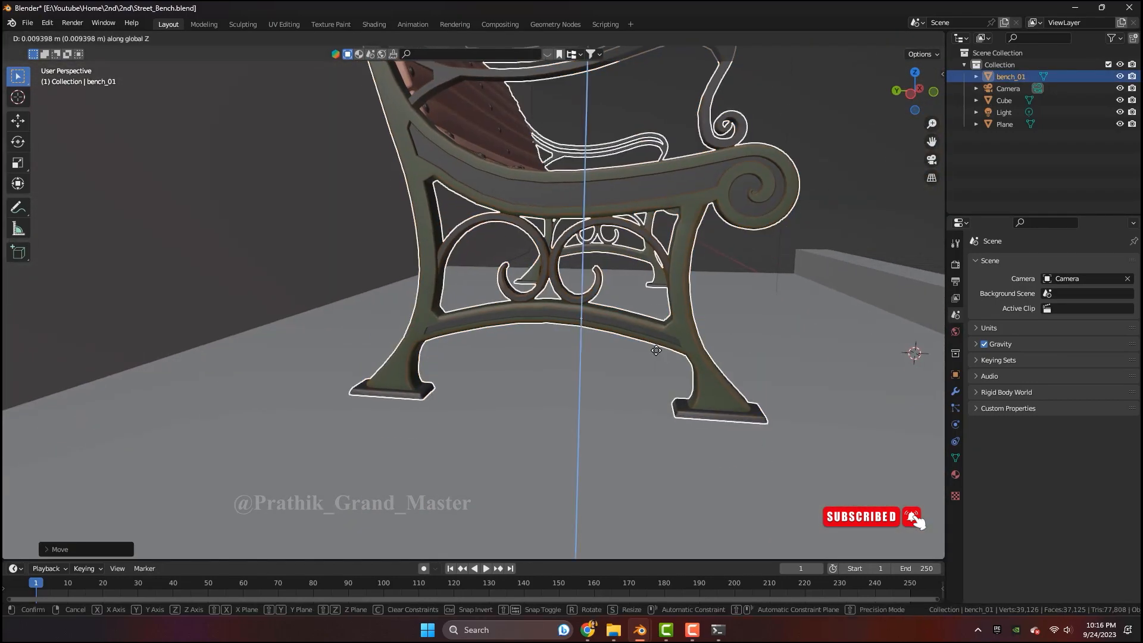
click(656, 351)
Fine-tune the bench's height along Z in X-ray display so its feet rest on the slab
scroll(760, 349, up, 4)
middle_drag(760, 349, 784, 331)
click(874, 39)
key(g)
key(z)
click(599, 392)
click(873, 41)
scroll(715, 319, down, 8)
middle_drag(714, 318, 643, 364)
click(567, 364)
key(Tab)
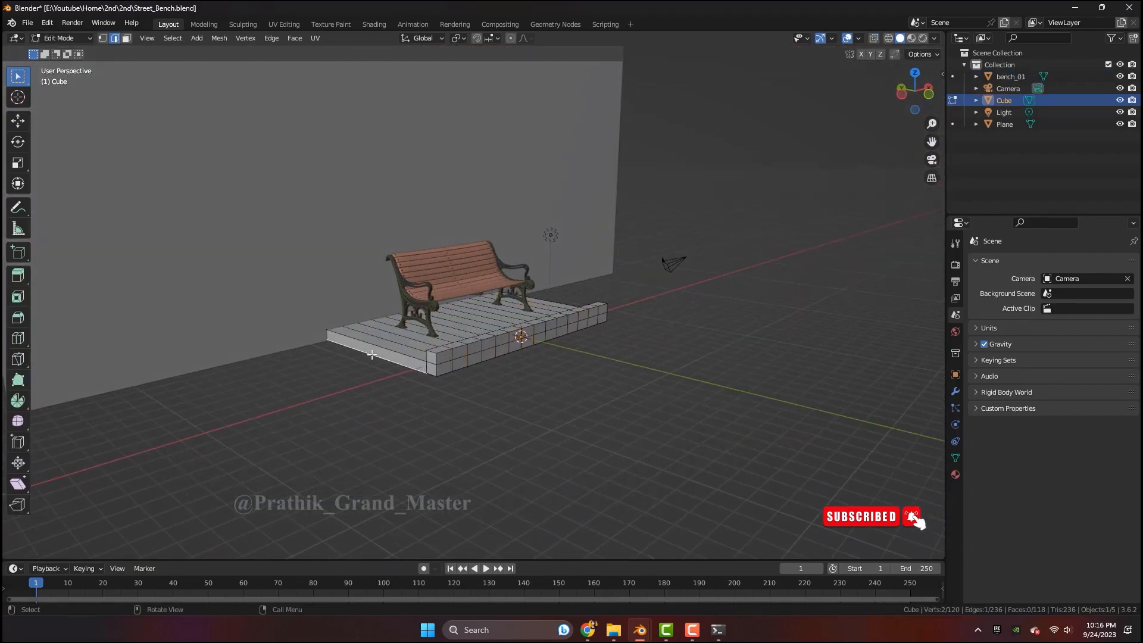
middle_drag(427, 368, 549, 502)
alt+shift+click(533, 369)
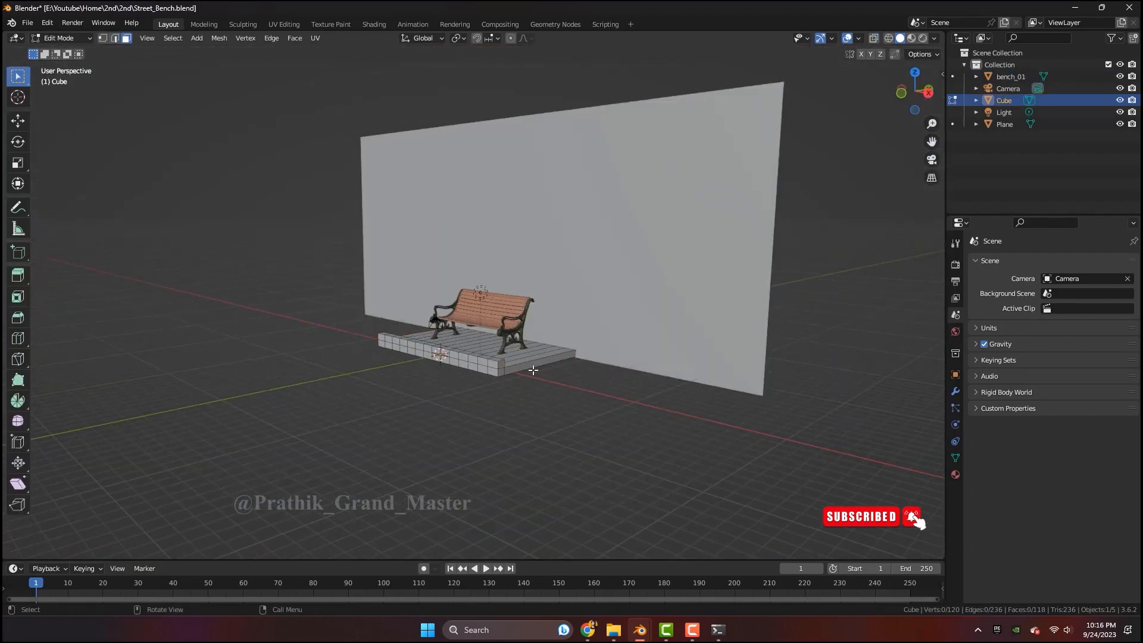
middle_drag(559, 417, 640, 470)
shift+middle_drag(607, 395, 502, 424)
key(Tab)
Try to duplicate the slab along the X axis in top view
key(KP_7)
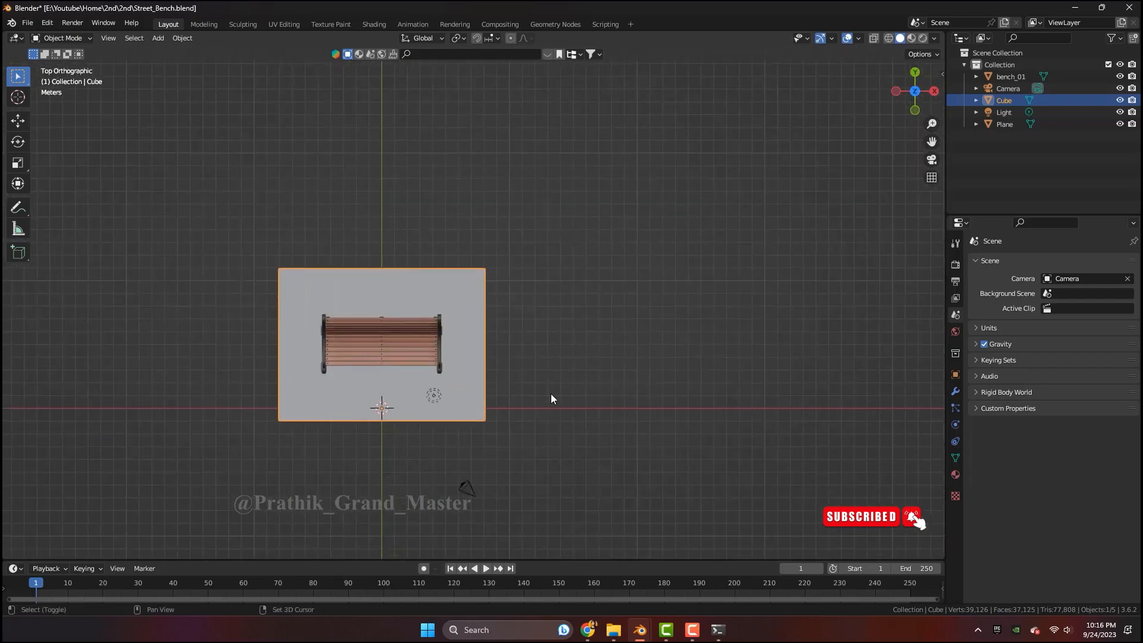
scroll(552, 394, up, 1)
key(shift+d)
key(x)
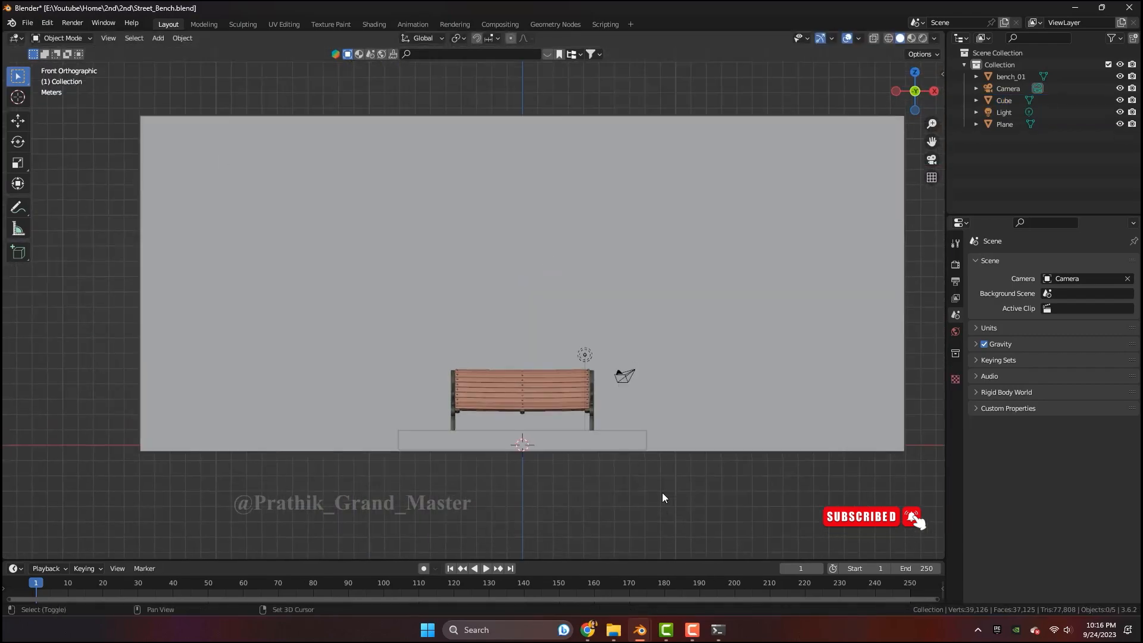
Give the slab a material named Material with a white base color
middle_drag(662, 492, 640, 467)
scroll(499, 477, down, 2)
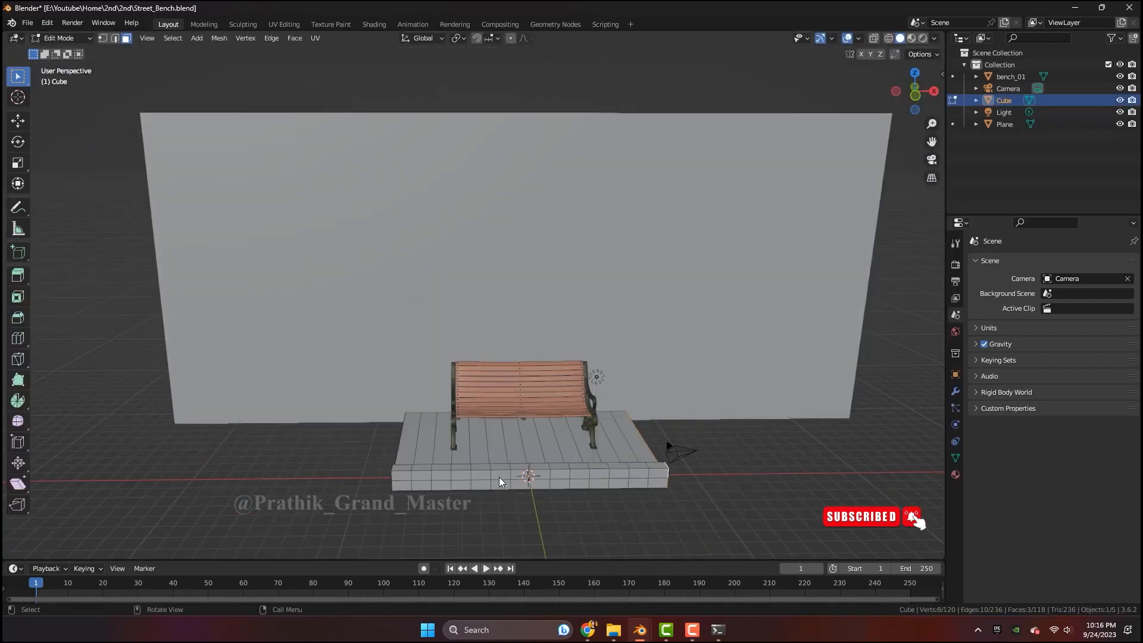
middle_drag(499, 477, 589, 500)
key(Tab)
click(957, 473)
click(1066, 312)
Box-select every second section of the slab and curb through the mesh in X-ray front view
key(Tab)
middle_drag(658, 476, 583, 346)
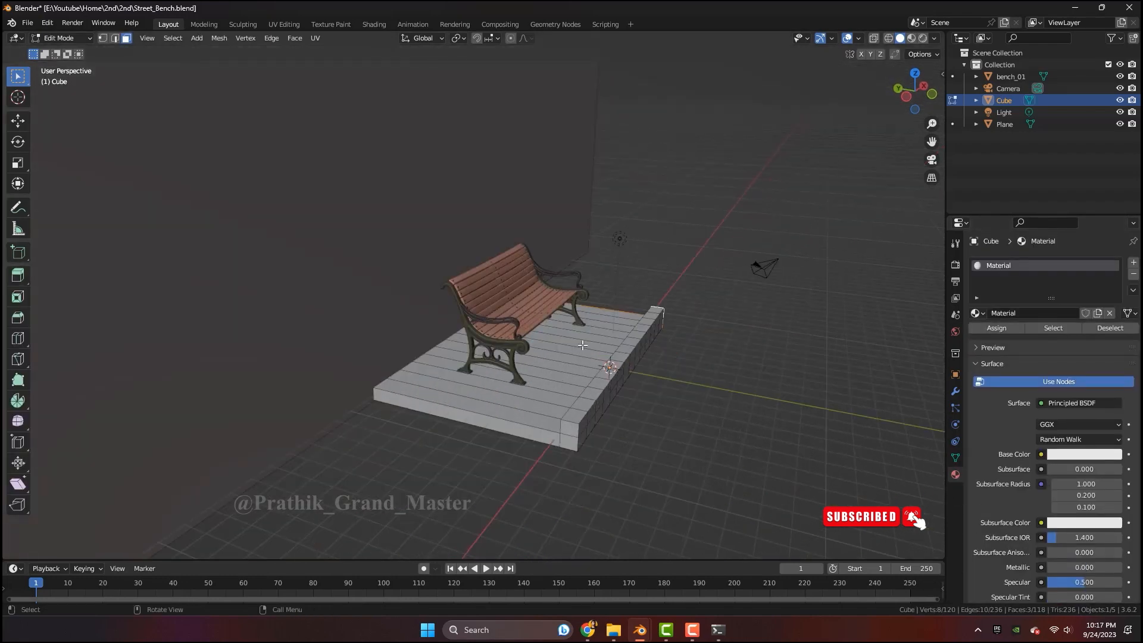
key(KP_1)
key(alt+z)
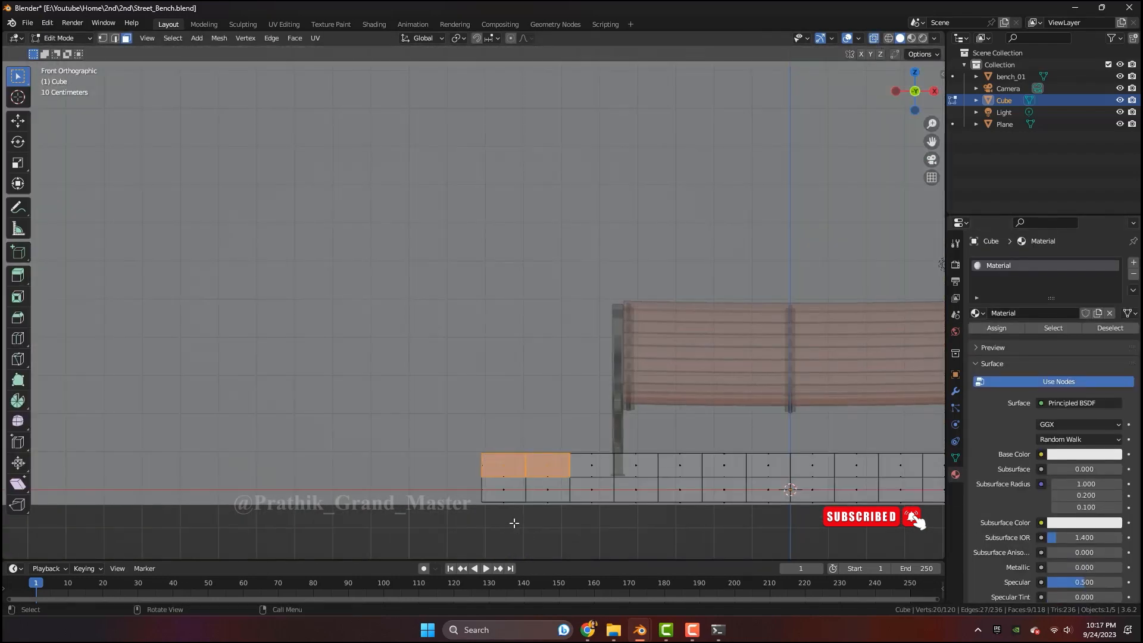
shift+middle_drag(542, 516, 513, 510)
shift+drag(531, 426, 563, 521)
shift+middle_drag(563, 521, 475, 508)
shift+drag(531, 414, 563, 517)
shift+middle_drag(563, 517, 463, 504)
shift+drag(528, 403, 558, 512)
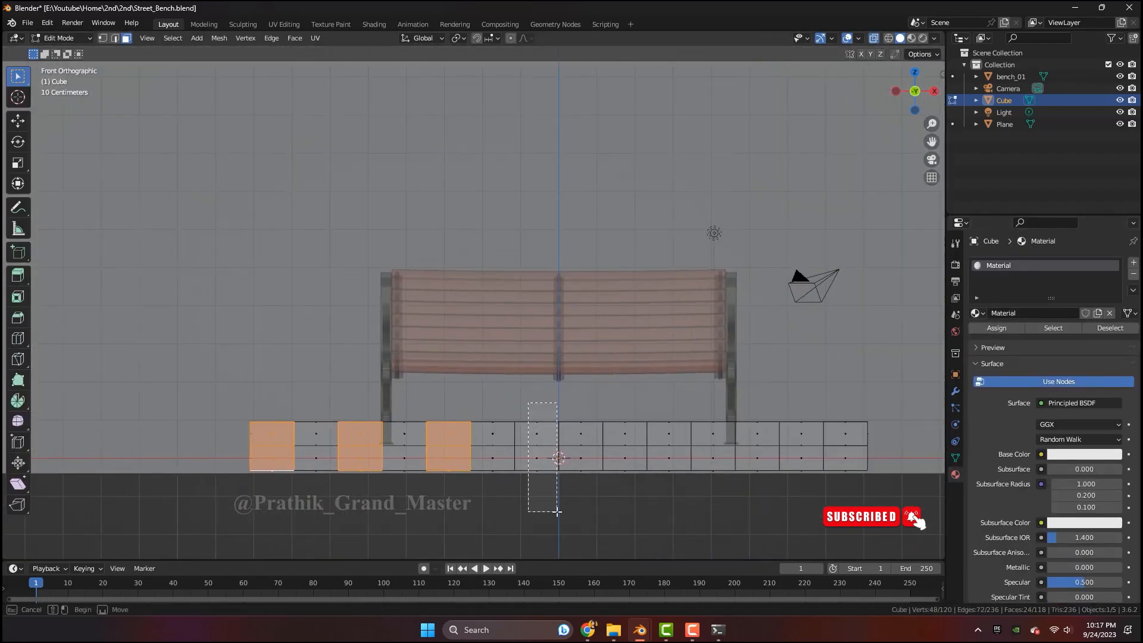
shift+drag(701, 415, 728, 511)
shift+middle_drag(727, 511, 643, 508)
shift+drag(705, 411, 732, 509)
click(873, 39)
Deselect the slab's floor strips so that only the alternate curb blocks stay selected
middle_drag(632, 417, 476, 450)
shift+click(462, 475)
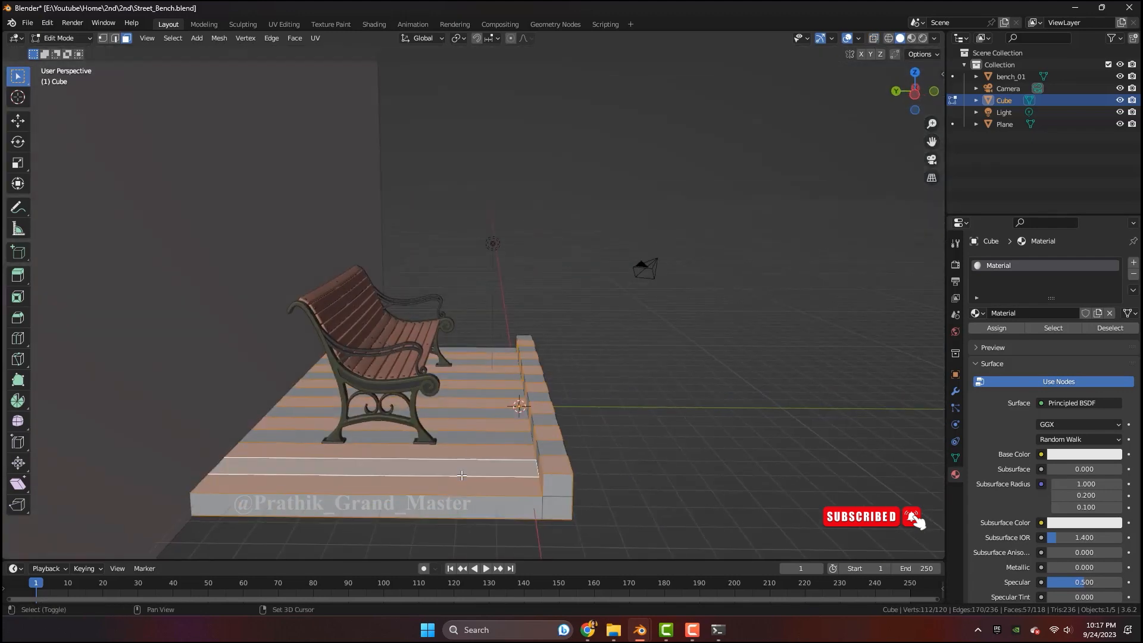
shift+drag(441, 357, 444, 485)
middle_drag(444, 486, 333, 286)
key(c)
mouse_move(286, 321)
shift+mouse_down()
mouse_move(312, 373)
mouse_move(432, 476)
shift+mouse_up()
middle_drag(431, 357, 512, 512)
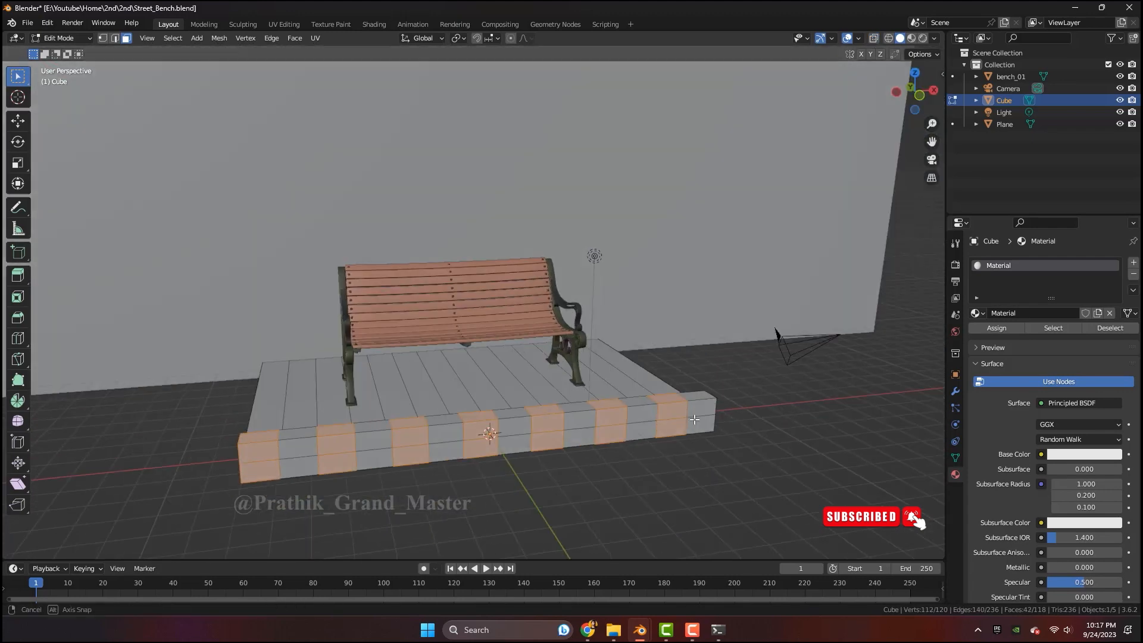
Add a second material with a black base color and assign it to the selected curb blocks
click(1134, 262)
click(1054, 337)
click(1084, 478)
click(990, 355)
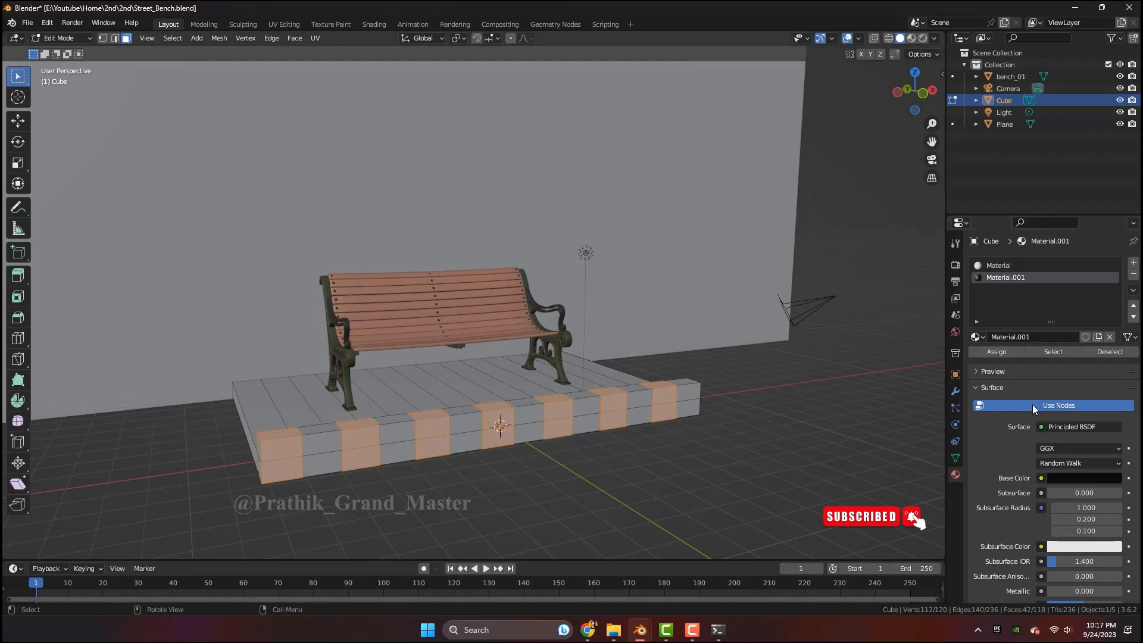
click(833, 381)
Set the render engine to Cycles and preview the scene in rendered shading
click(955, 265)
click(1089, 263)
click(1066, 300)
click(923, 37)
Select the remaining alternate curb blocks in X-ray front view and assign them a third, orange material
key(KP_1)
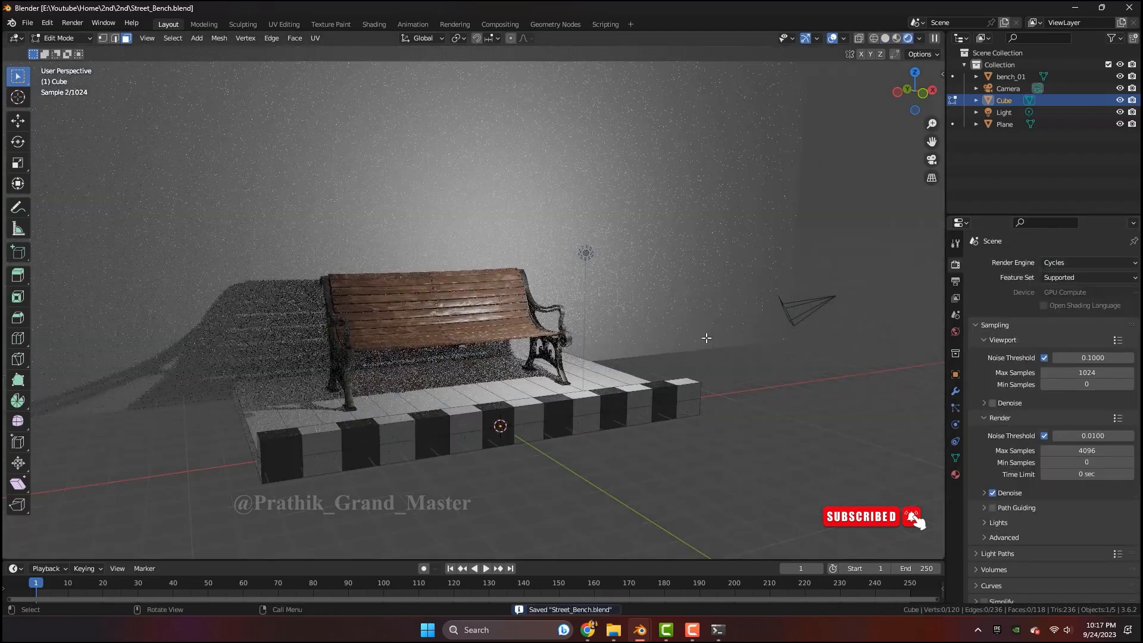
click(885, 37)
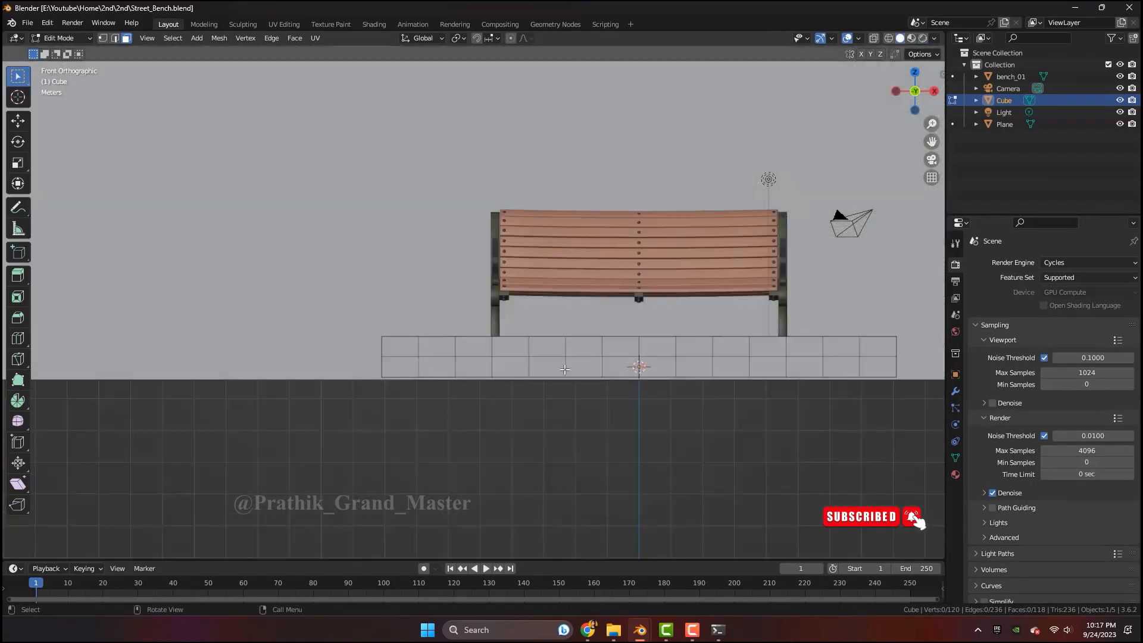
key(alt+z)
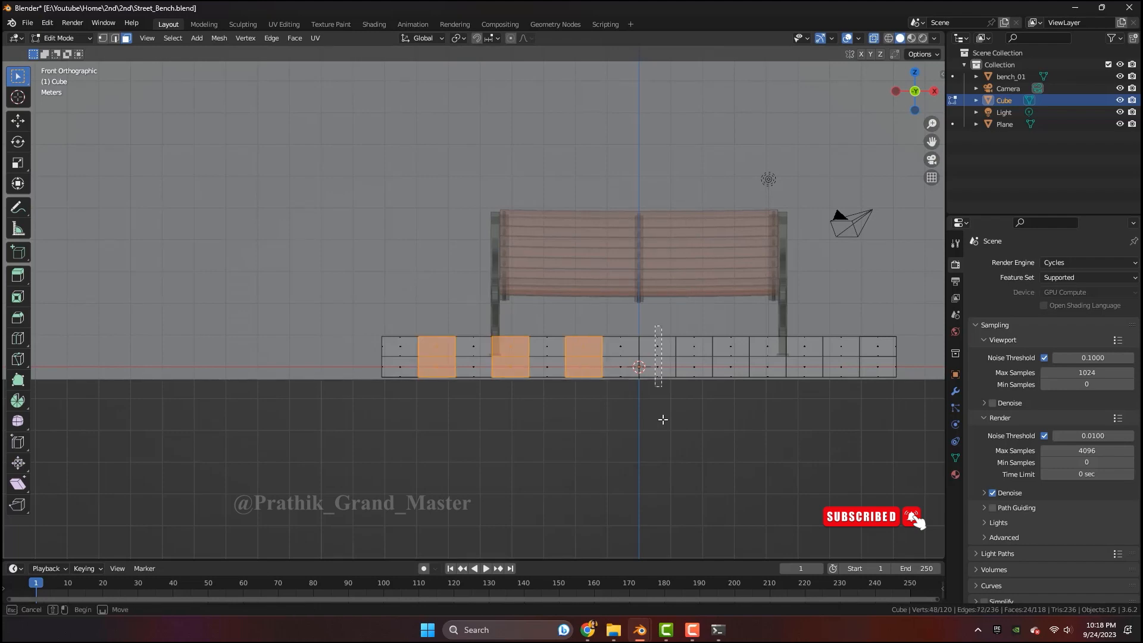
middle_drag(888, 398, 822, 306)
click(956, 475)
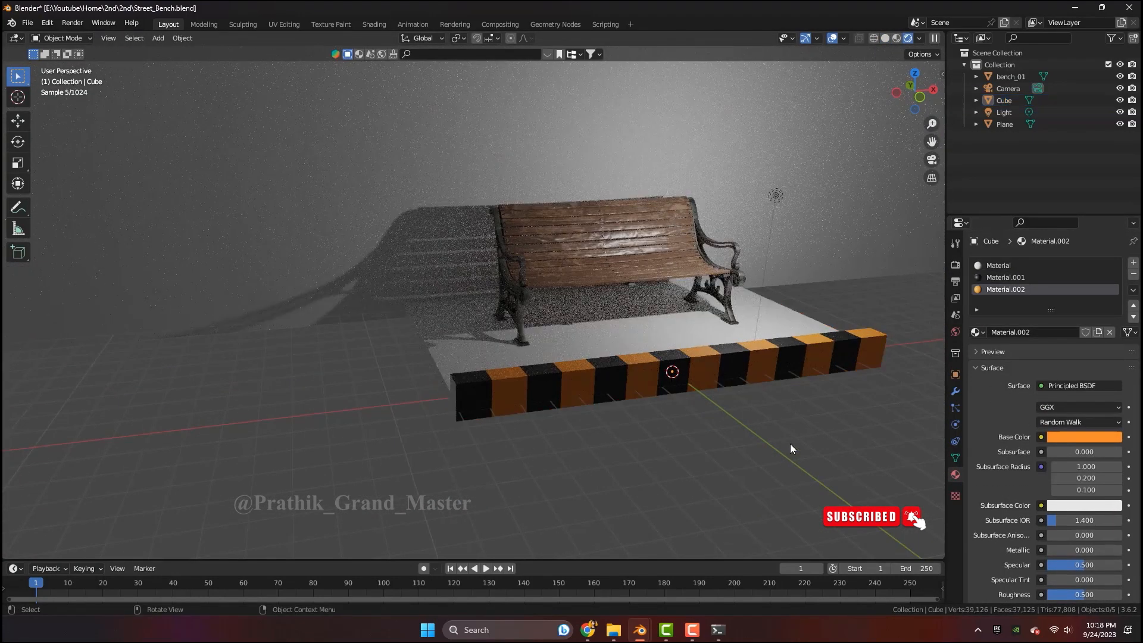
Change the base color of the orange curb material, Material.002, to yellow
click(1085, 437)
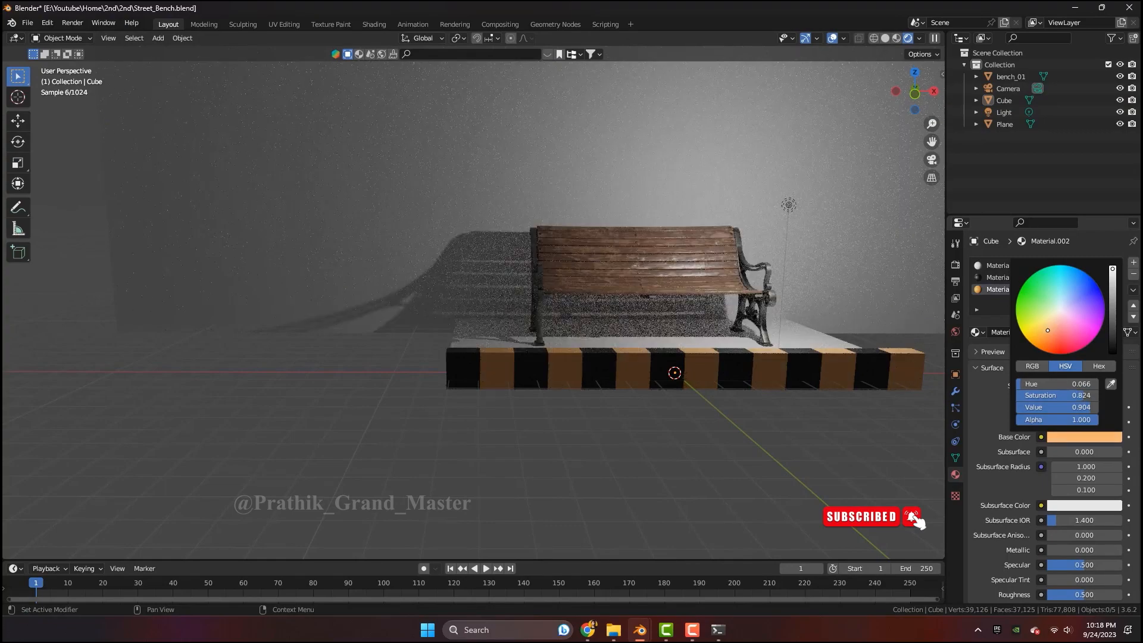
scroll(743, 488, up, 2)
middle_drag(744, 489, 810, 529)
click(1067, 436)
drag(1066, 386, 1072, 385)
mouse_move(1072, 407)
mouse_down()
mouse_move(1049, 407)
mouse_move(1085, 408)
mouse_move(1070, 396)
mouse_up()
drag(1070, 384, 1066, 385)
Delete the slab's unneeded side and underside faces from the slab-and-curb mesh
middle_drag(795, 402, 666, 339)
click(653, 221)
middle_drag(653, 221, 510, 379)
key(Tab)
key(Tab)
key(Tab)
click(501, 313)
drag(545, 328, 566, 411)
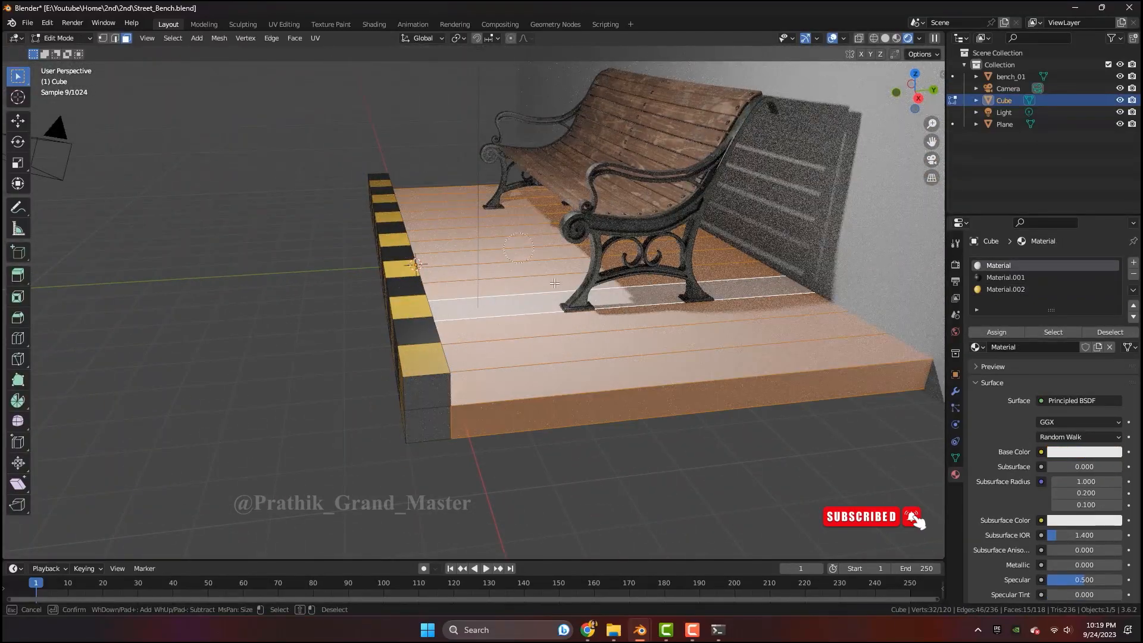
key(Escape)
middle_drag(646, 468, 640, 411)
click(552, 247)
drag(514, 262, 506, 387)
middle_drag(506, 387, 539, 441)
shift+click(536, 455)
key(x)
click(550, 397)
middle_drag(551, 397, 579, 330)
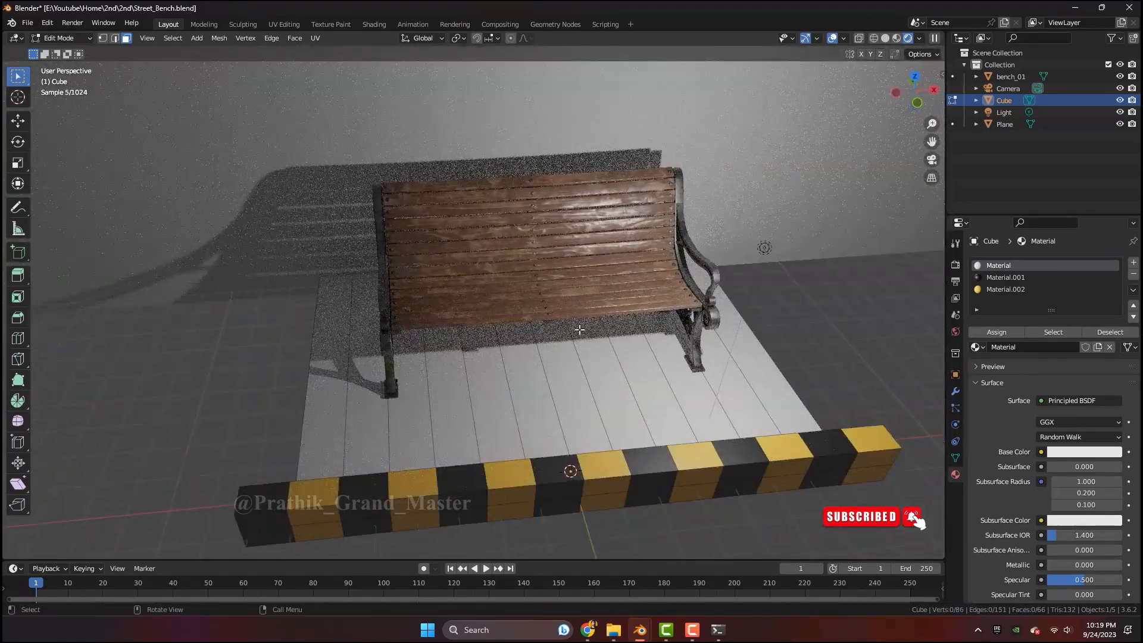
Add evenly spaced crosswise loop cuts to the slab's top surface and save the file
right_click(661, 346)
key(Tab)
key(ctrl+s)
key(Tab)
key(Tab)
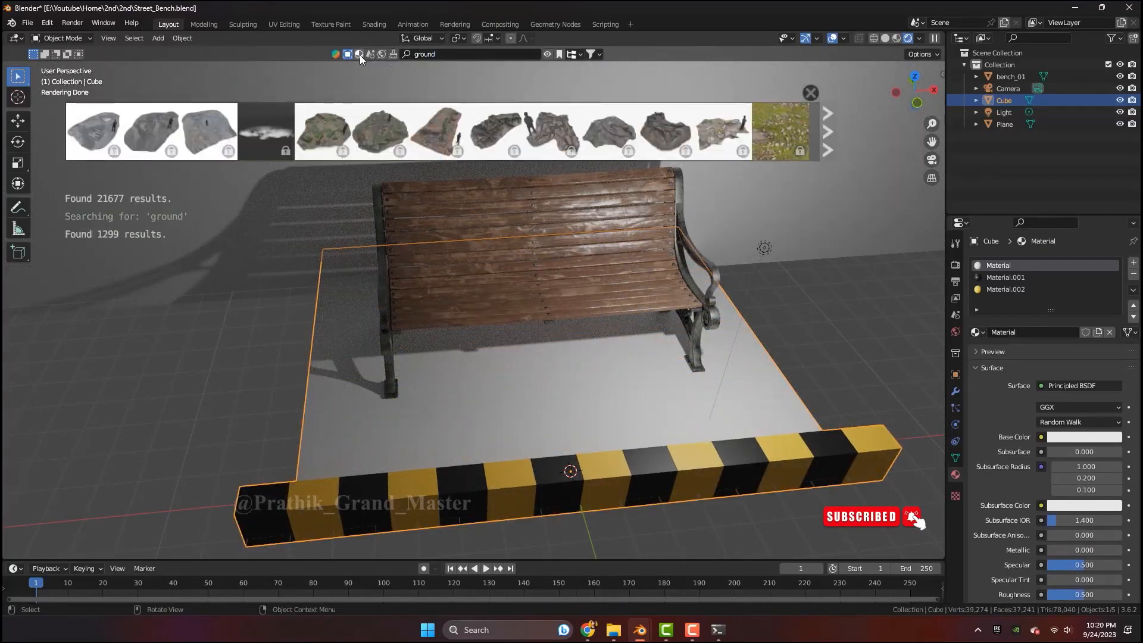
Search the material assets for "ground", browse the results, and search for "Wall" materials instead
text(und)
key(Return)
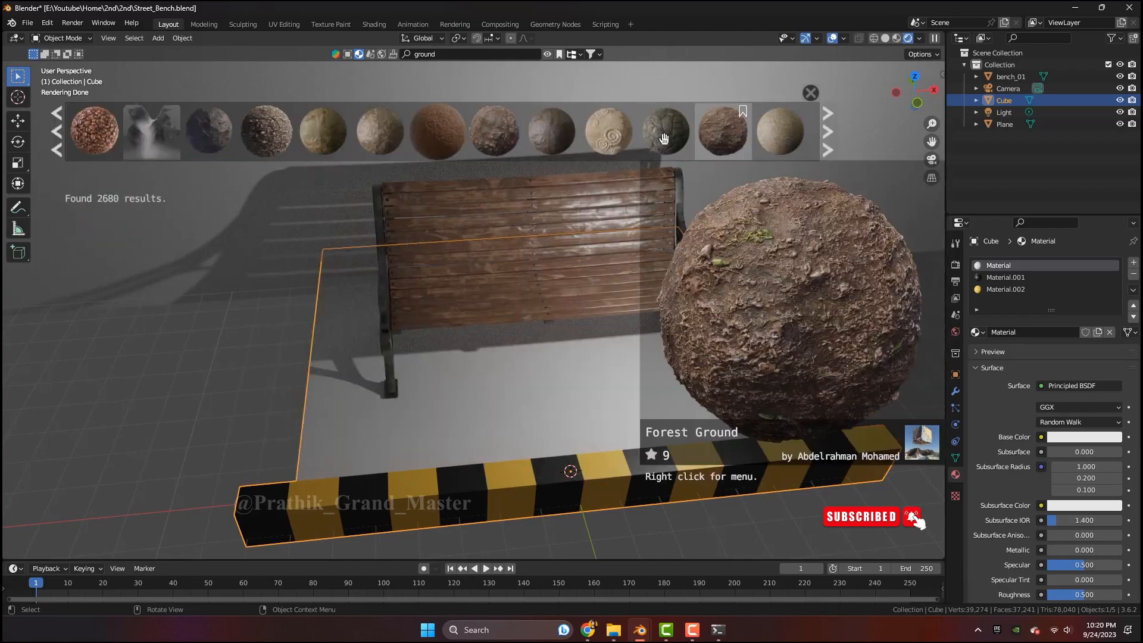
mouse_move(68, 131)
click(829, 140)
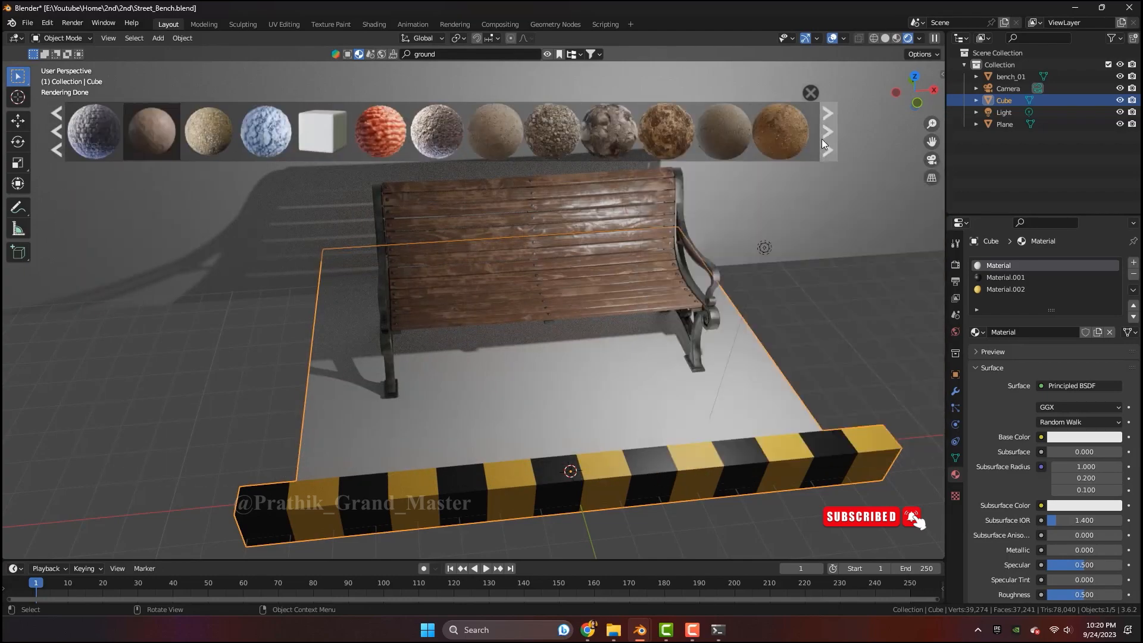
click(829, 140)
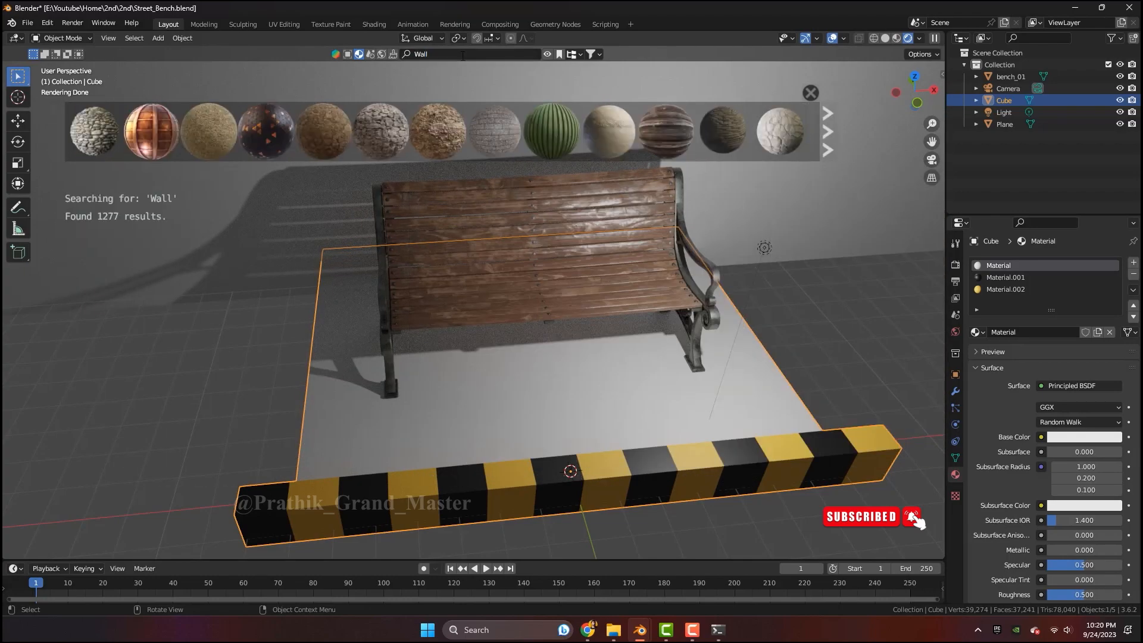
Separate the slab's top faces from the striped curb into their own object
middle_drag(715, 357, 786, 315)
key(Tab)
key(p)
click(792, 321)
middle_drag(894, 340, 826, 414)
key(Tab)
click(736, 445)
mouse_move(804, 461)
middle_down()
mouse_move(826, 445)
mouse_move(812, 463)
middle_up()
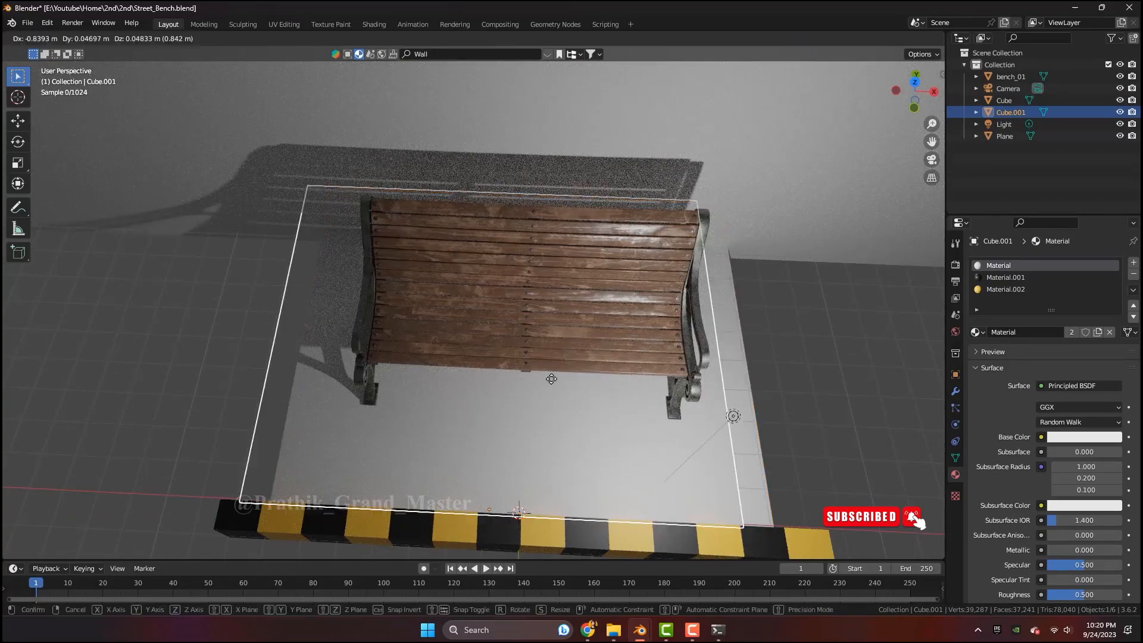
Apply the Brick wall material from the Wall search results to the separated slab
click(546, 56)
drag(495, 133, 533, 417)
middle_drag(533, 417, 548, 333)
scroll(547, 334, up, 3)
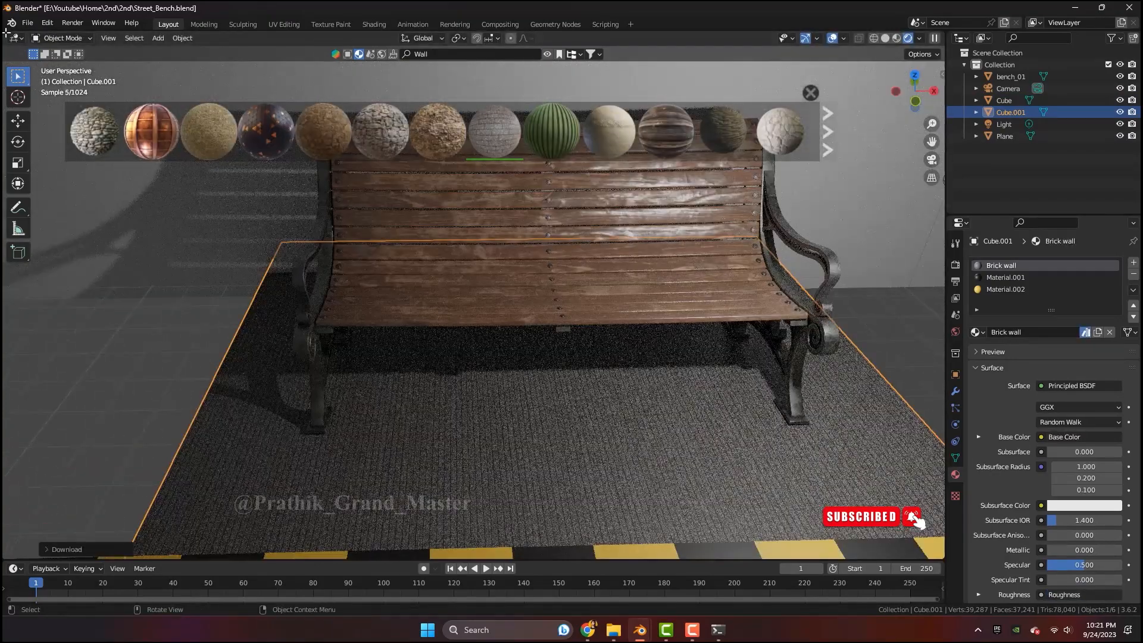
Split the viewport to add a UV Editor, save the file, and open the slab mesh in Edit Mode
drag(5, 34, 374, 45)
key(ctrl+s)
click(16, 38)
click(42, 97)
key(Tab)
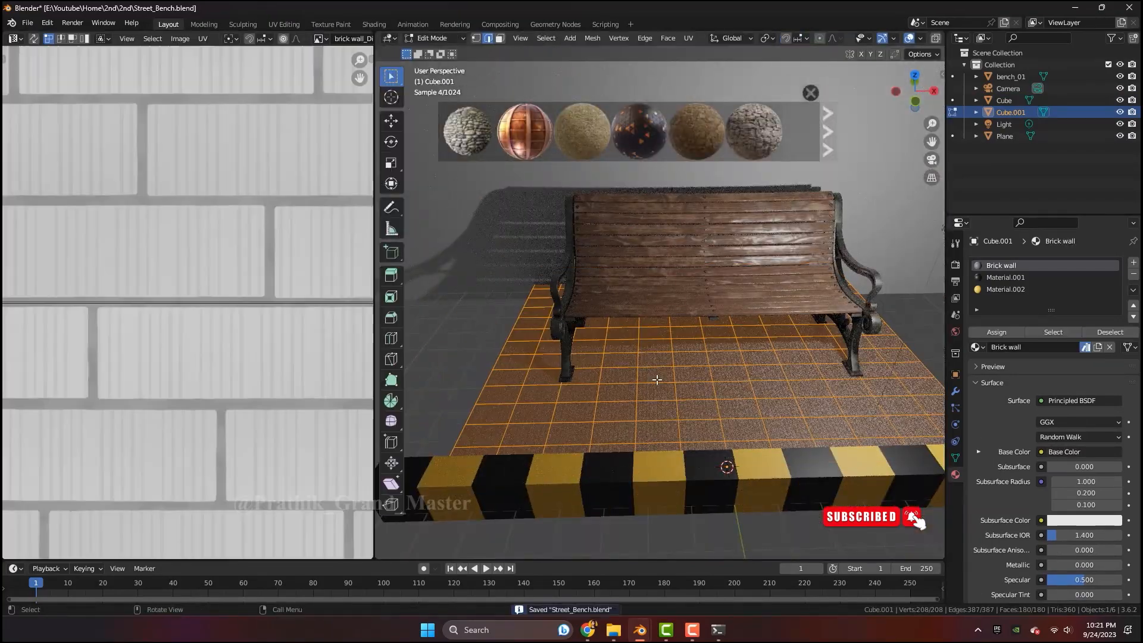
Unwrap all slab faces with Smart UV Project
key(u)
click(656, 379)
scroll(296, 346, down, 5)
scroll(297, 346, down, 2)
key(u)
click(609, 398)
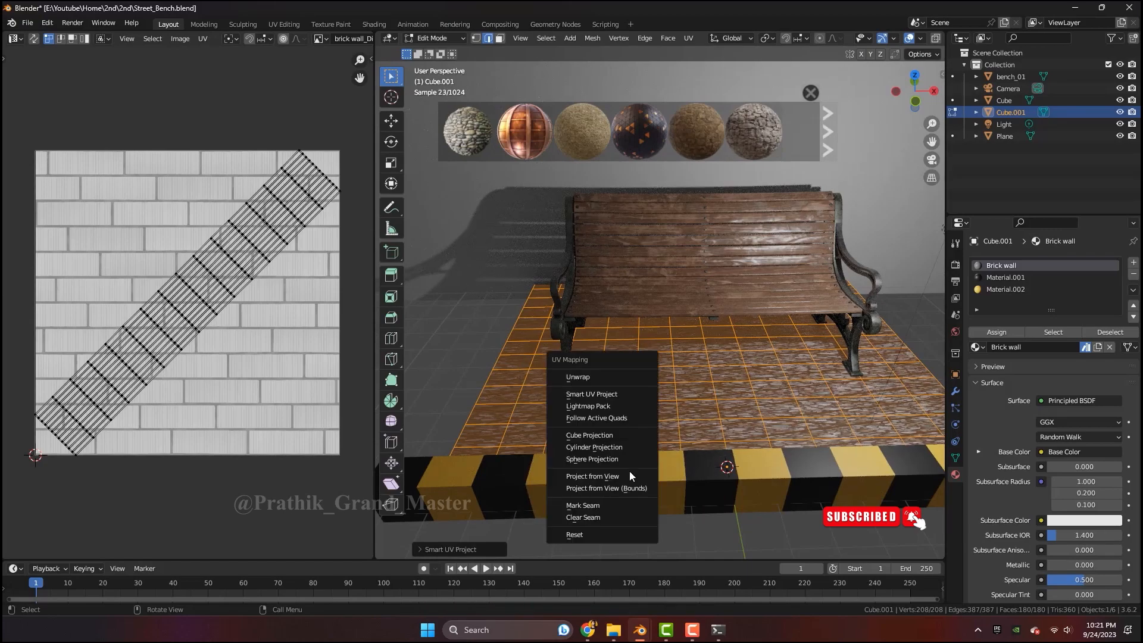
click(630, 475)
key(u)
click(614, 424)
scroll(319, 439, down, 3)
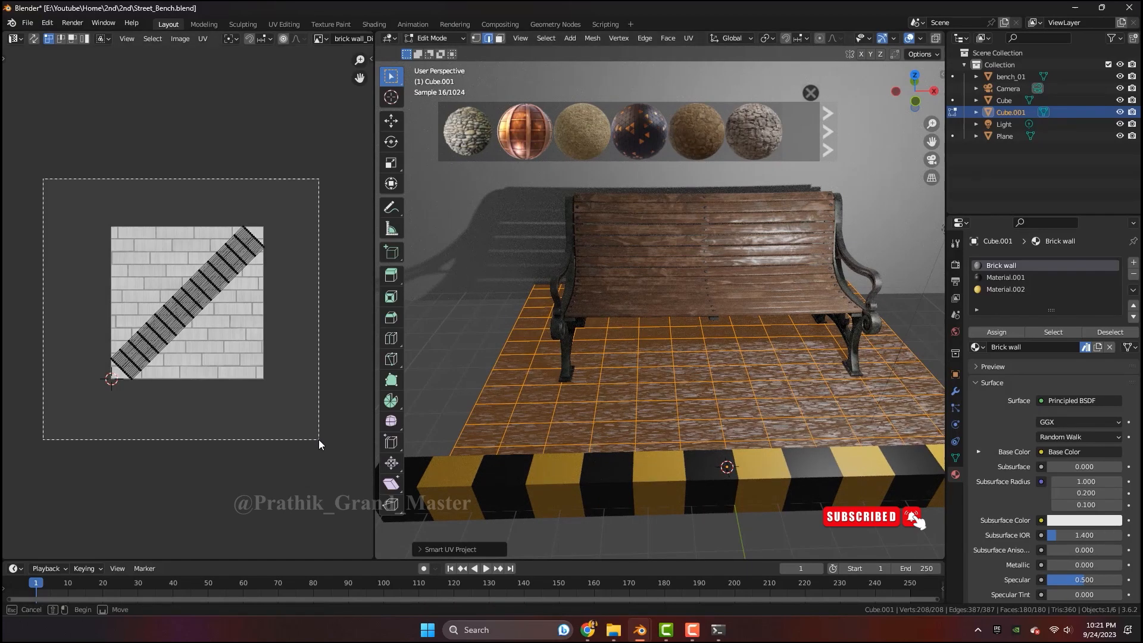
Rotate the slab's UV island from diagonal to horizontal and scale it up well beyond the brick texture's width
key(a)
key(r)
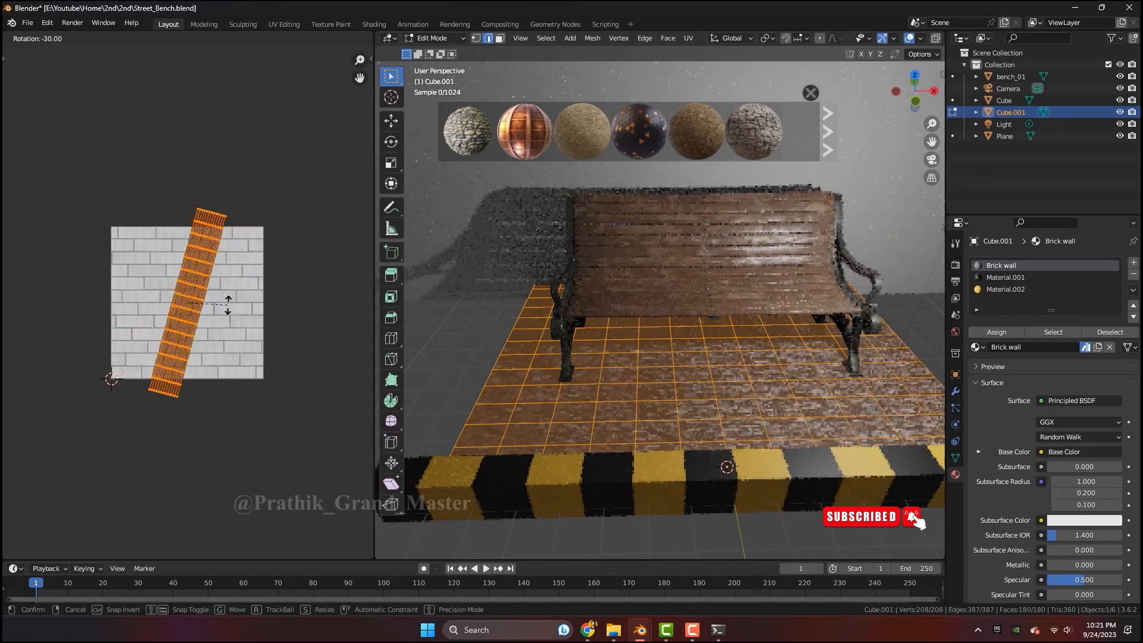
click(208, 392)
key(s)
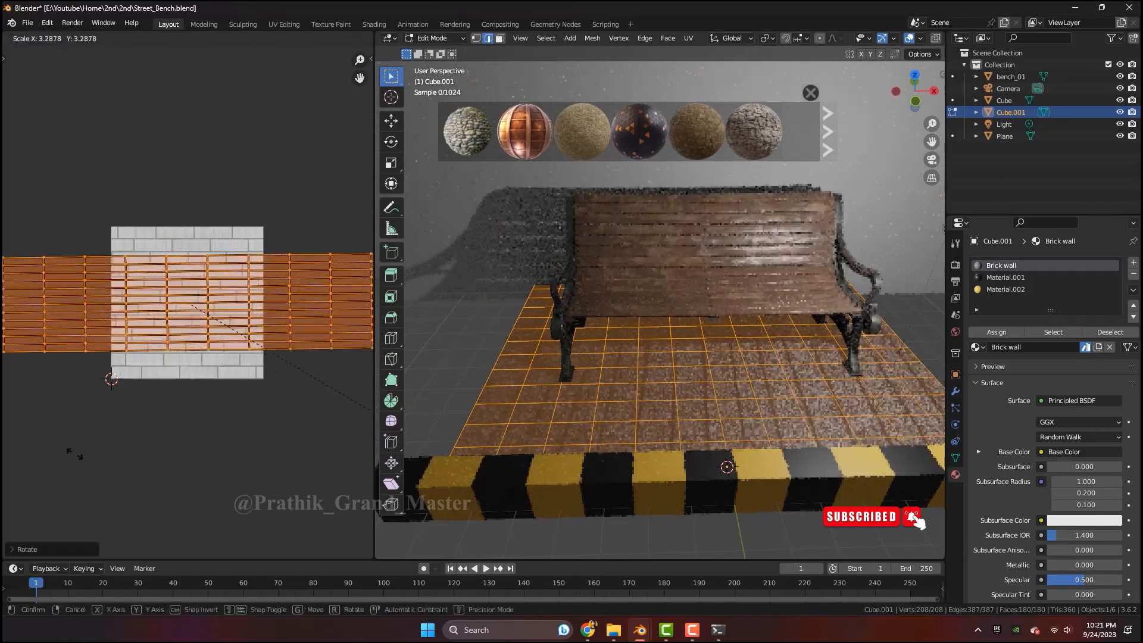
click(258, 494)
key(s)
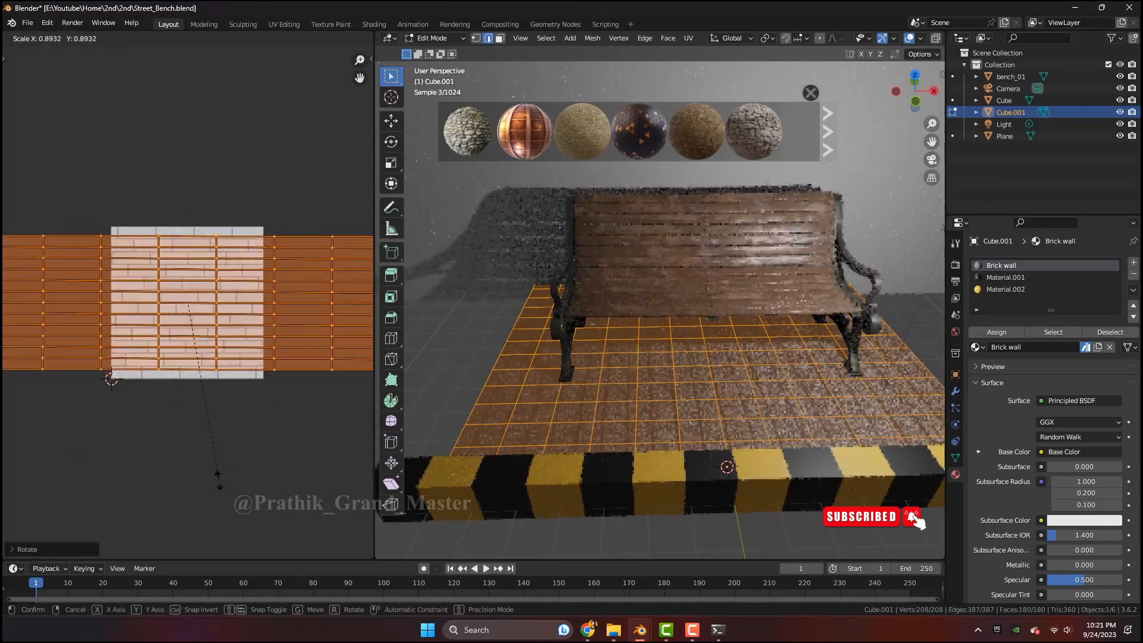
click(119, 368)
Reposition the back wall plane along the Y axis behind the bench slab
key(Tab)
middle_drag(730, 408, 710, 491)
click(760, 290)
key(g)
key(y)
click(779, 309)
key(g)
key(y)
click(646, 440)
click(710, 492)
click(692, 627)
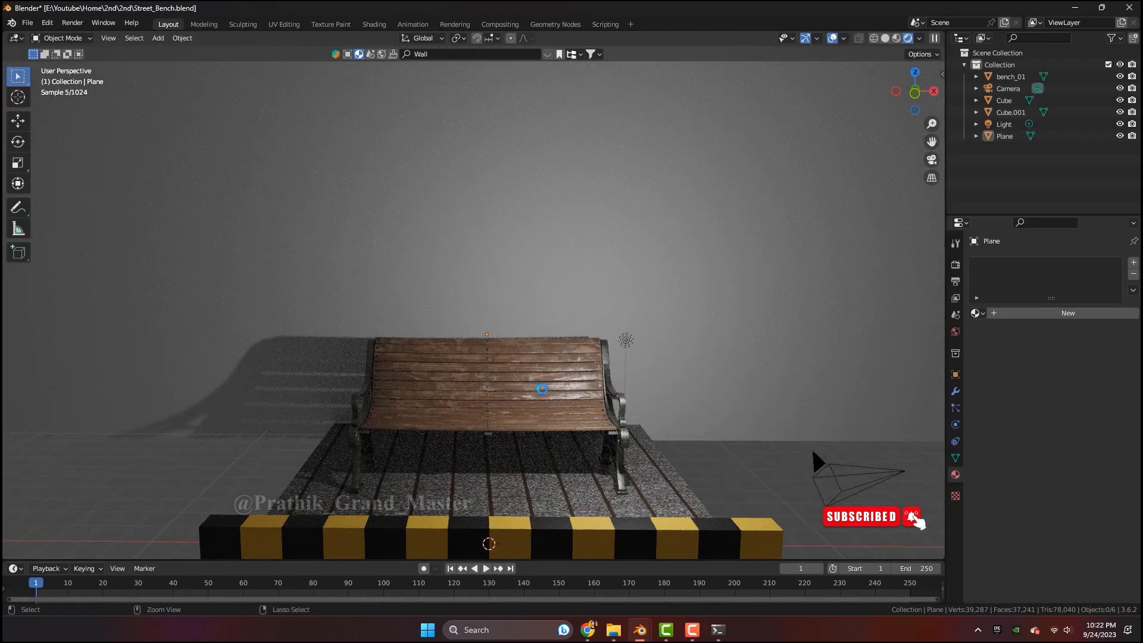
Duplicate the slab and striped curb in place from the top view
key(KP_7)
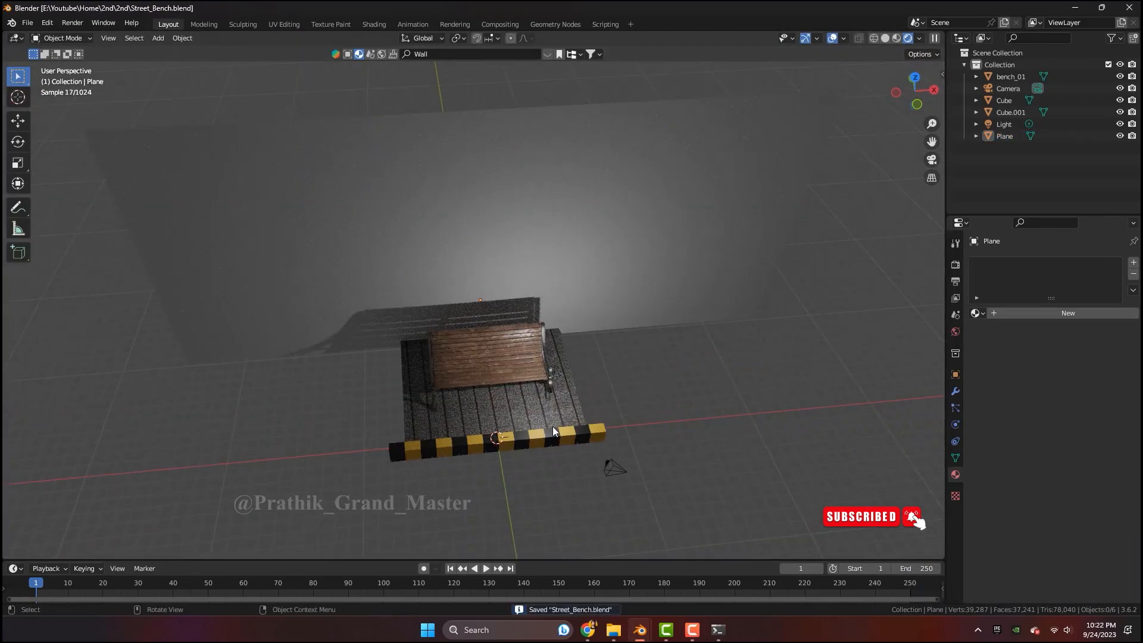
click(581, 464)
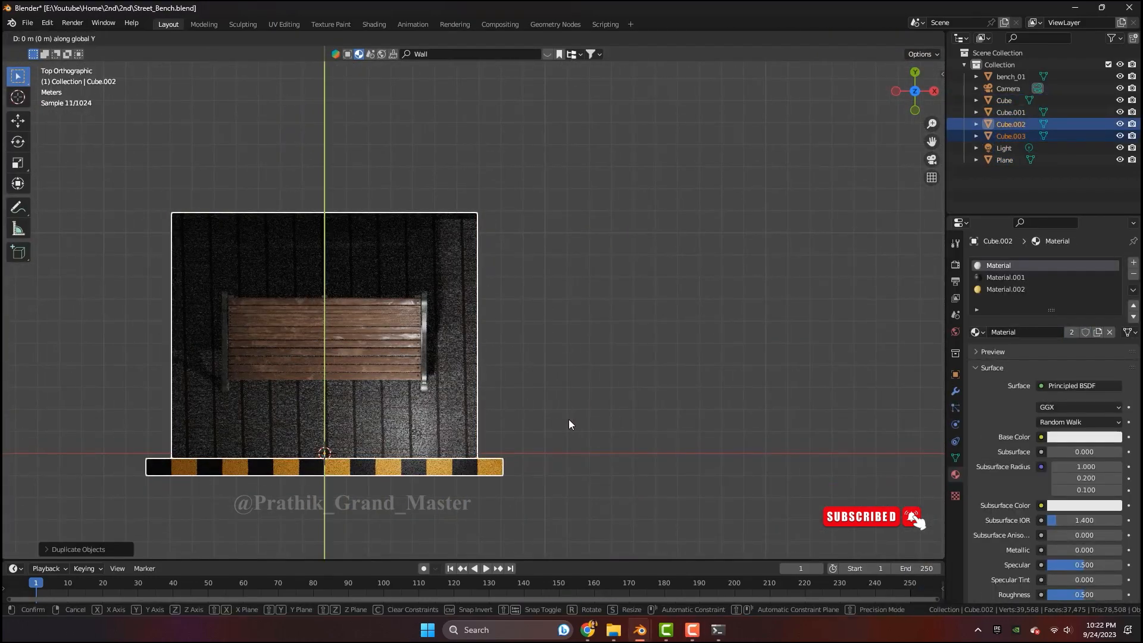
key(alt+a)
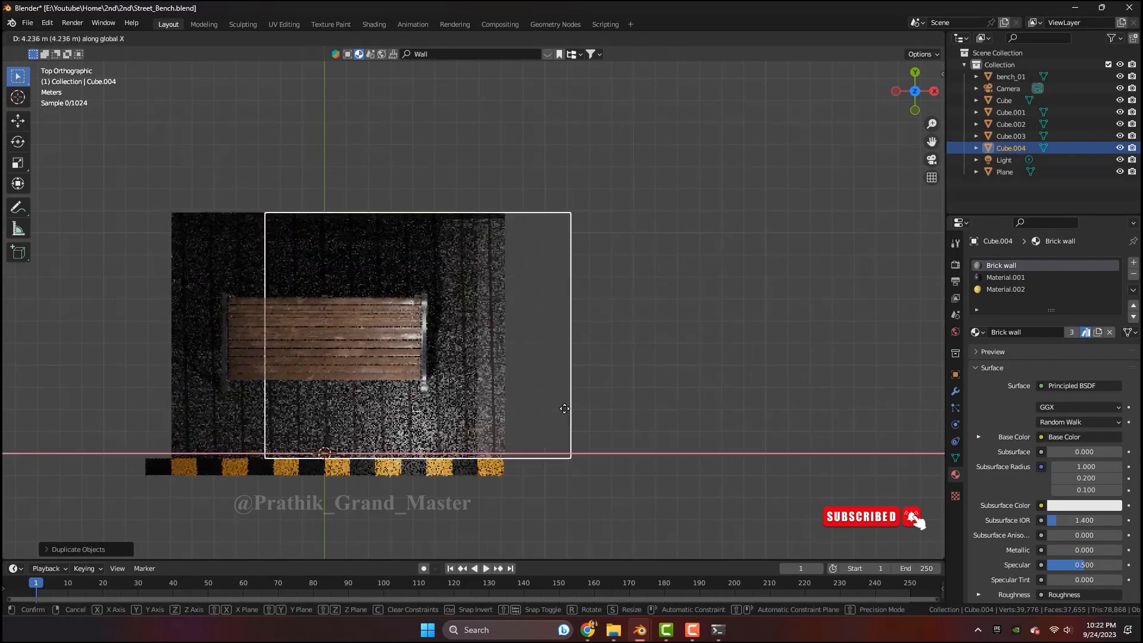
Place a further duplicate of the slab along the X axis and delete it
click(753, 406)
scroll(566, 500, up, 9)
scroll(566, 500, down, 11)
key(x)
click(567, 499)
Try an Array modifier on the slab with different relative offset factors, and remove the modifier
click(460, 382)
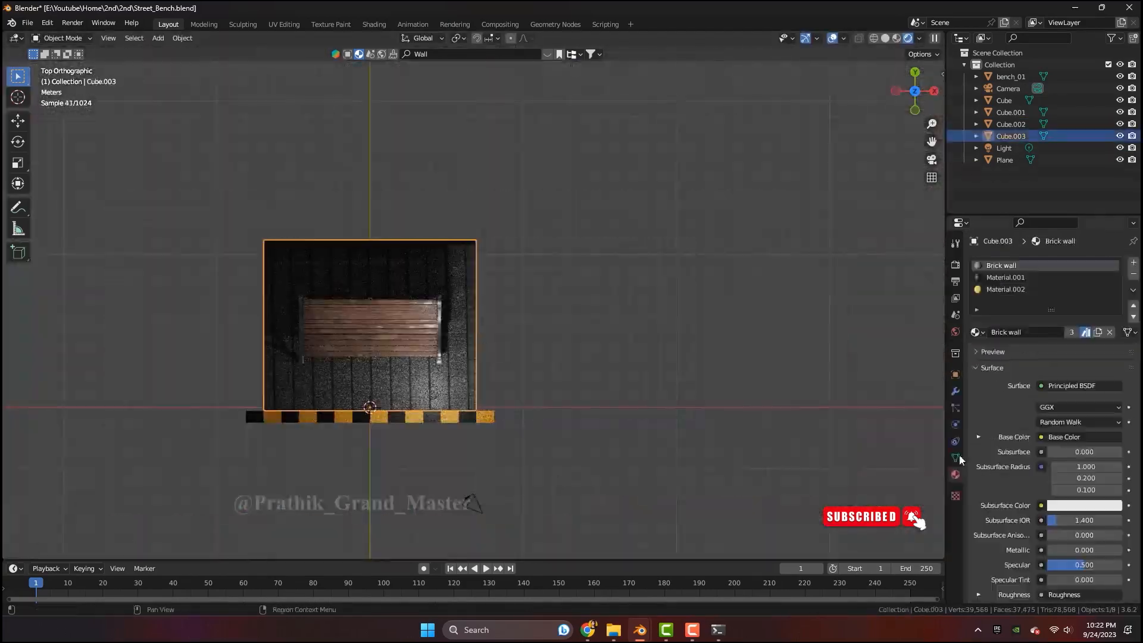
click(955, 392)
click(1003, 266)
click(893, 295)
click(1076, 351)
click(1072, 362)
text(1)
click(1073, 362)
text(0)
scroll(863, 358, down, 1)
click(1075, 351)
text(0)
click(1077, 375)
text(1)
key(Return)
middle_drag(774, 442, 777, 417)
click(1116, 282)
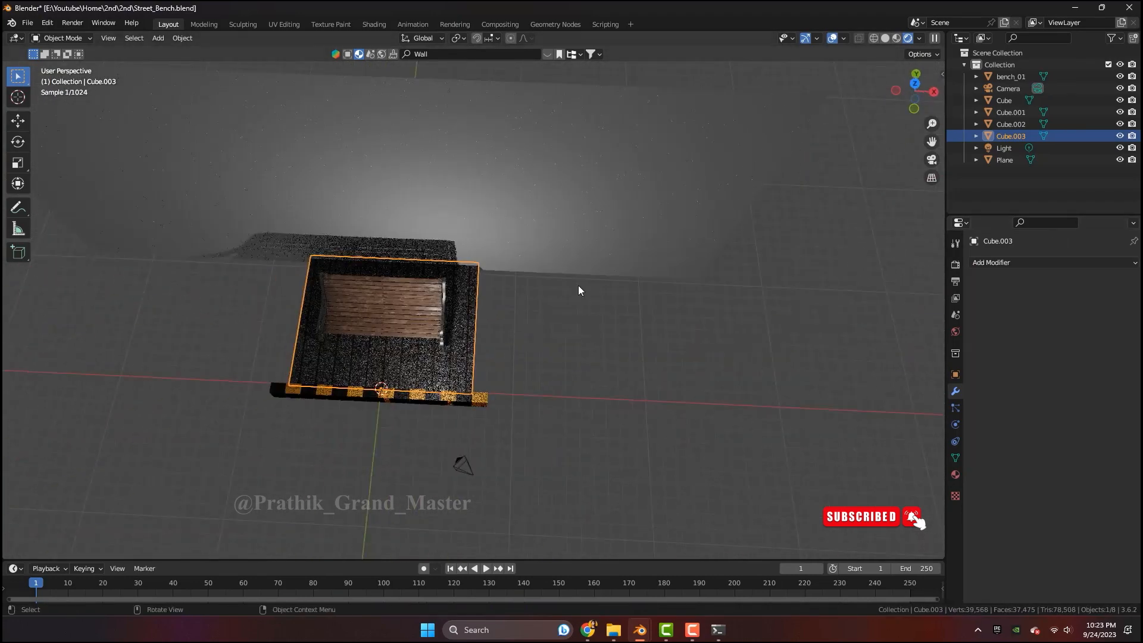
Extend the slab along X with an Array modifier of count 4 and X factor 1, and apply it
click(466, 375)
middle_drag(507, 381, 517, 394)
click(1043, 265)
click(893, 295)
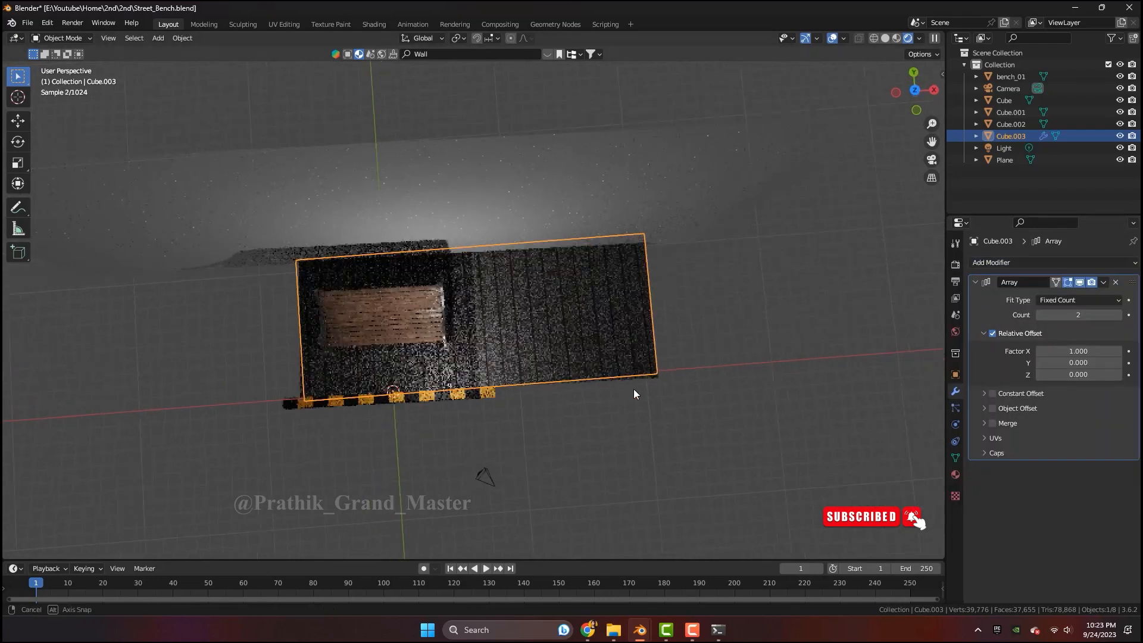
middle_drag(635, 390, 637, 424)
text(1)
key(Return)
drag(1079, 315, 1096, 315)
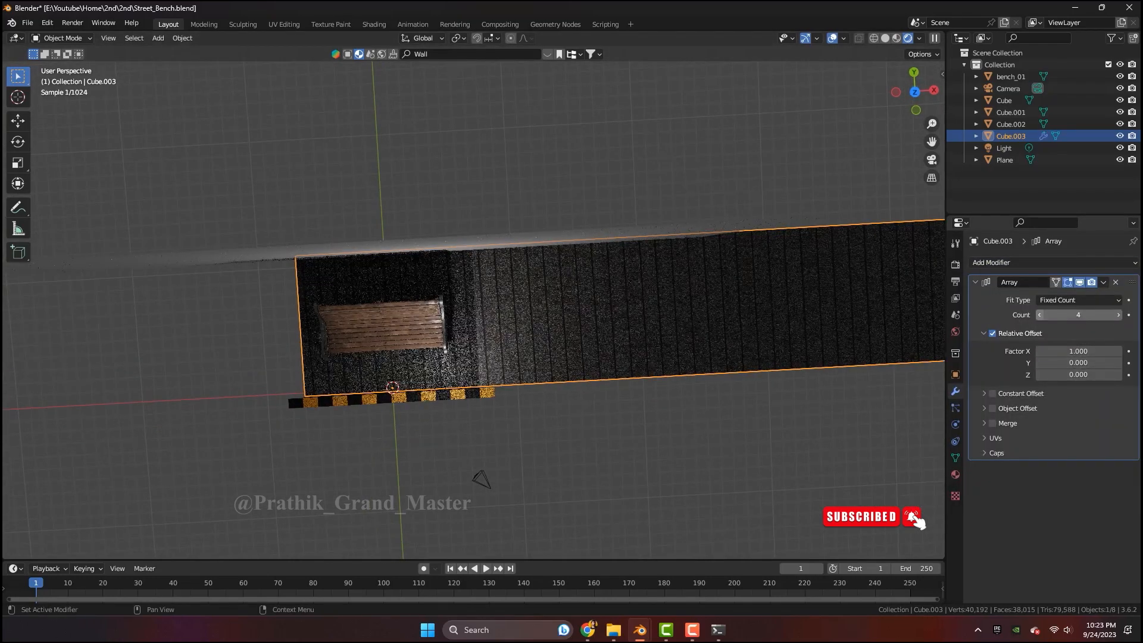
click(581, 397)
scroll(581, 396, down, 1)
middle_drag(581, 396, 595, 335)
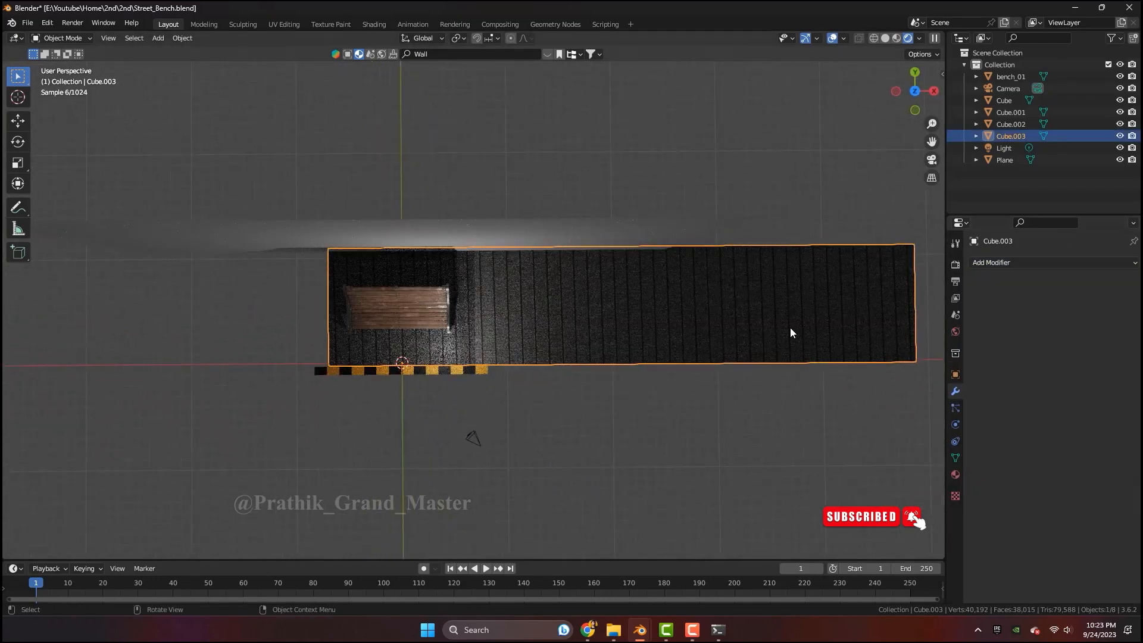
Add a second Array modifier to the slab with X factor -1 and apply it
click(1025, 263)
click(893, 294)
text(-1)
key(Return)
click(1103, 282)
click(1072, 295)
Examine the striped curb's faces in Edit Mode and Object Mode, comparing solid and rendered shading
click(624, 443)
middle_drag(624, 443, 447, 285)
click(459, 350)
scroll(526, 472, up, 4)
mouse_move(525, 472)
middle_down()
mouse_move(199, 382)
mouse_move(135, 407)
mouse_move(475, 468)
mouse_move(446, 524)
middle_up()
click(198, 381)
click(474, 468)
key(Tab)
key(KP_1)
click(886, 38)
mouse_move(644, 268)
middle_down()
mouse_move(614, 357)
mouse_move(660, 263)
middle_up()
click(908, 38)
key(Tab)
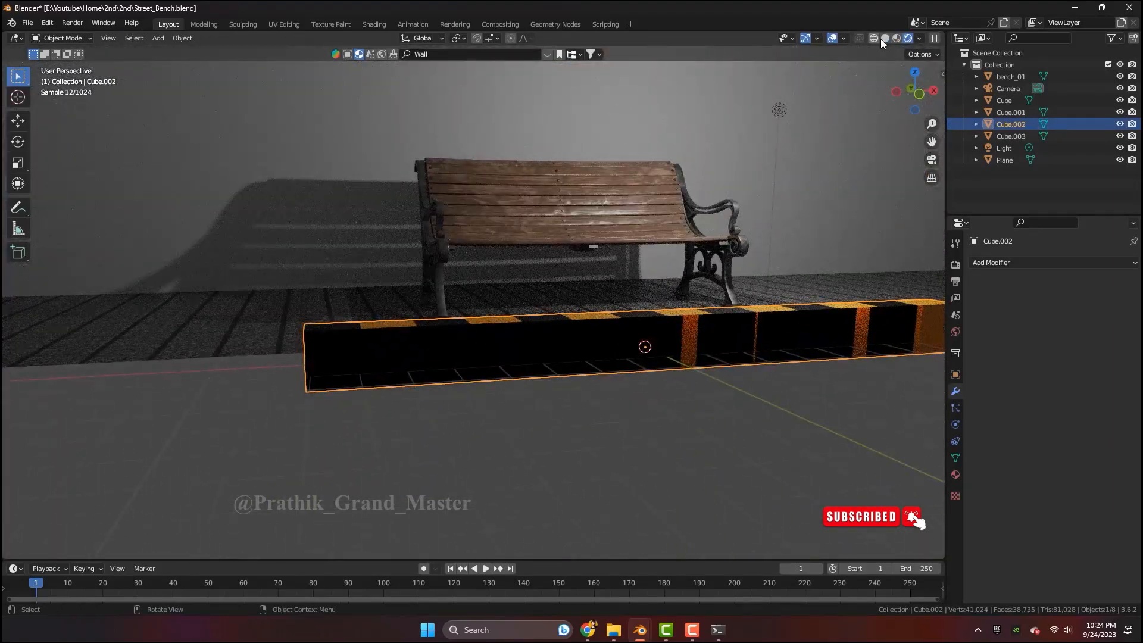
click(886, 39)
key(Tab)
click(911, 38)
mouse_move(673, 336)
middle_down()
mouse_move(587, 356)
mouse_move(632, 334)
middle_up()
key(Tab)
click(908, 39)
Reposition the scene light and apply the striped curb's transforms
scroll(681, 292, down, 4)
mouse_move(681, 292)
middle_down()
mouse_move(613, 315)
mouse_move(669, 381)
mouse_move(688, 363)
mouse_move(613, 437)
mouse_move(656, 420)
mouse_move(661, 449)
middle_up()
click(523, 242)
key(g)
click(595, 298)
click(576, 335)
key(ctrl+a)
click(579, 338)
scroll(582, 339, up, 3)
click(669, 382)
Inspect the striped curb's mesh in solid shading and apply its transforms
click(886, 38)
scroll(661, 417, down, 2)
click(643, 370)
click(956, 265)
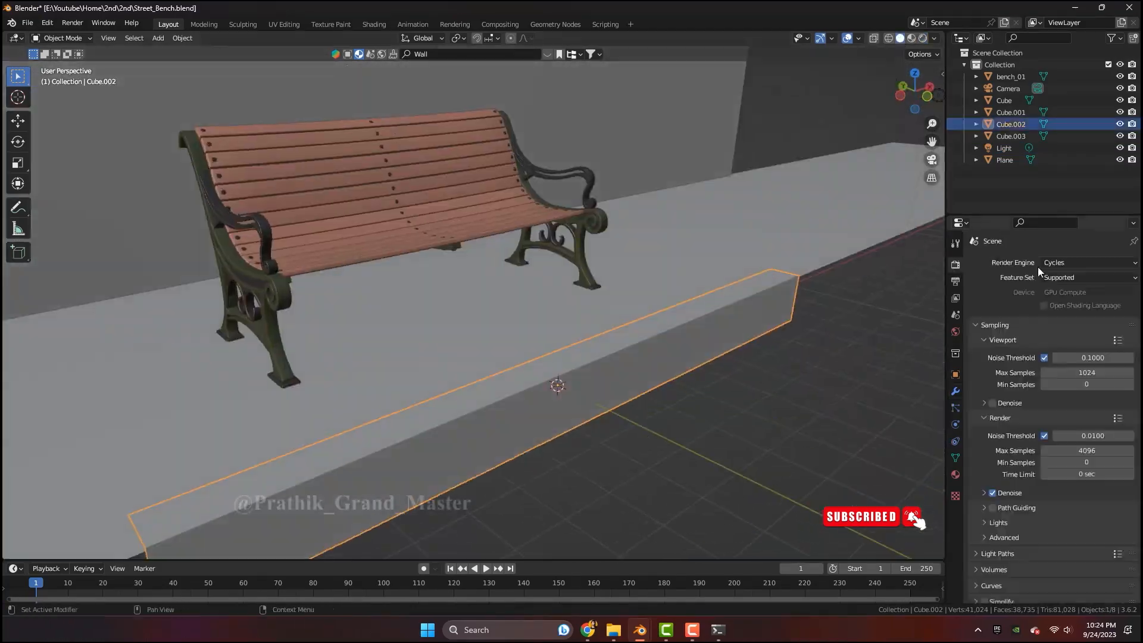
key(Tab)
middle_drag(604, 378, 623, 399)
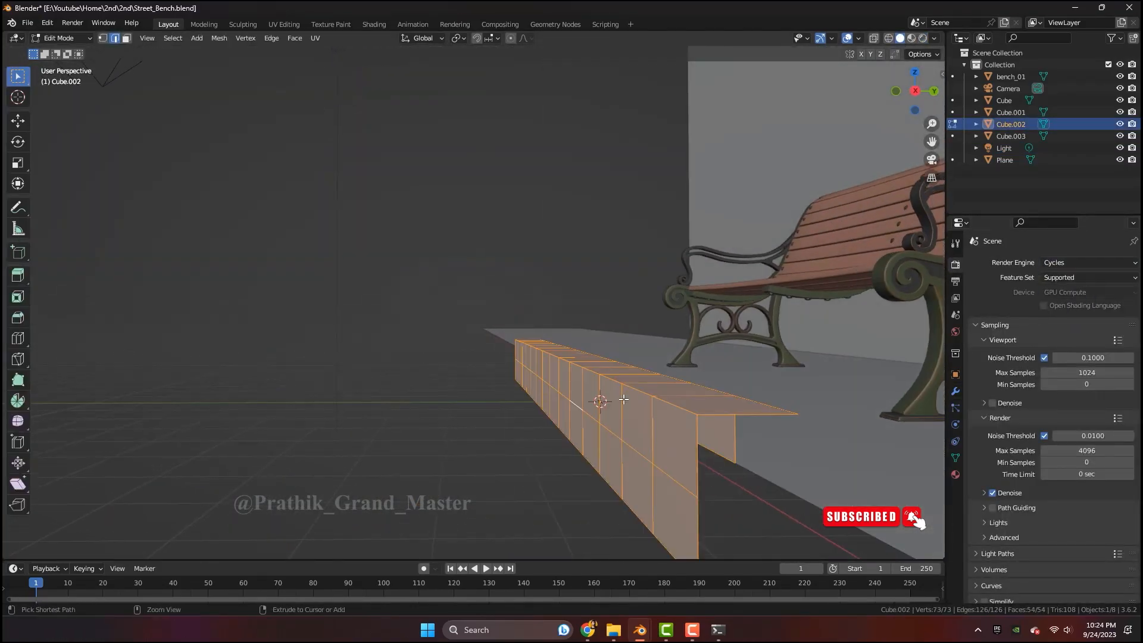
key(Tab)
key(shift+a)
key(ctrl+a)
click(641, 415)
middle_drag(641, 416, 756, 411)
Recalculate the striped curb's normals in Edit Mode and check the result in rendered shading
click(923, 38)
mouse_move(584, 346)
middle_down()
mouse_move(606, 349)
mouse_move(597, 396)
middle_up()
scroll(765, 485, up, 4)
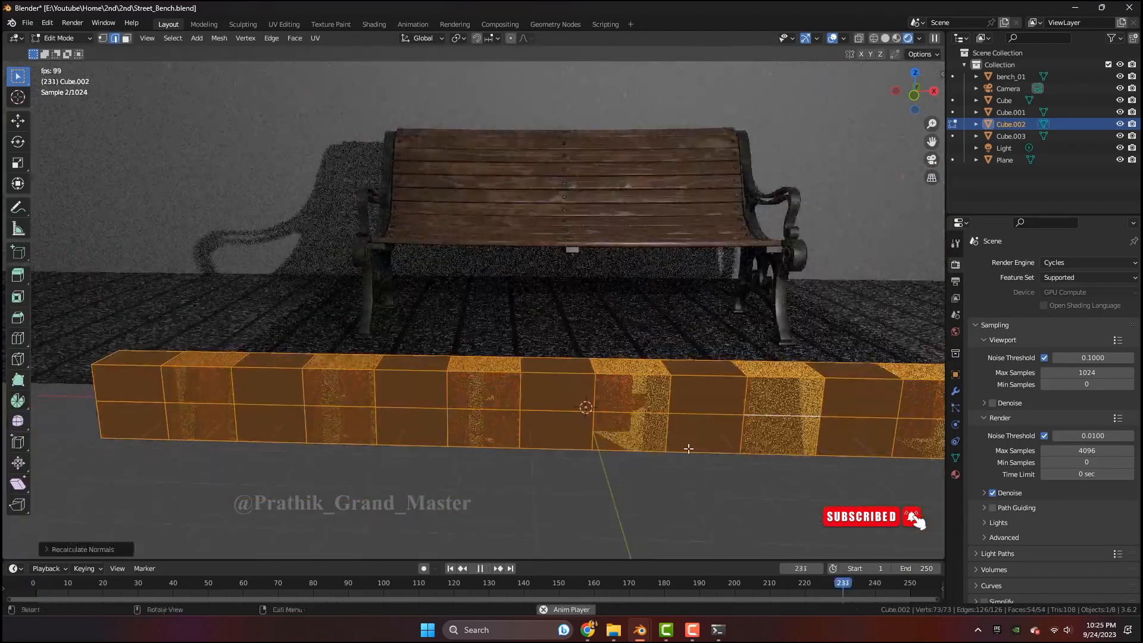
ctrl+middle_drag(638, 494, 634, 458)
key(Tab)
key(shift+n)
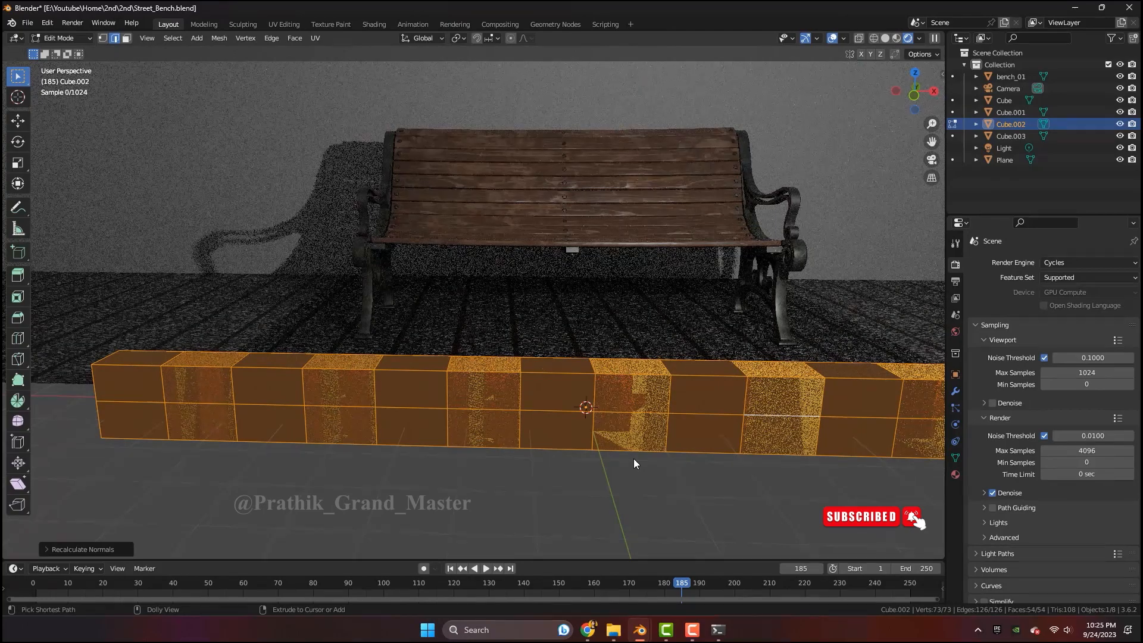
key(Tab)
Darken the world background color to black
scroll(634, 459, down, 3)
middle_drag(634, 460, 624, 433)
click(624, 433)
click(956, 331)
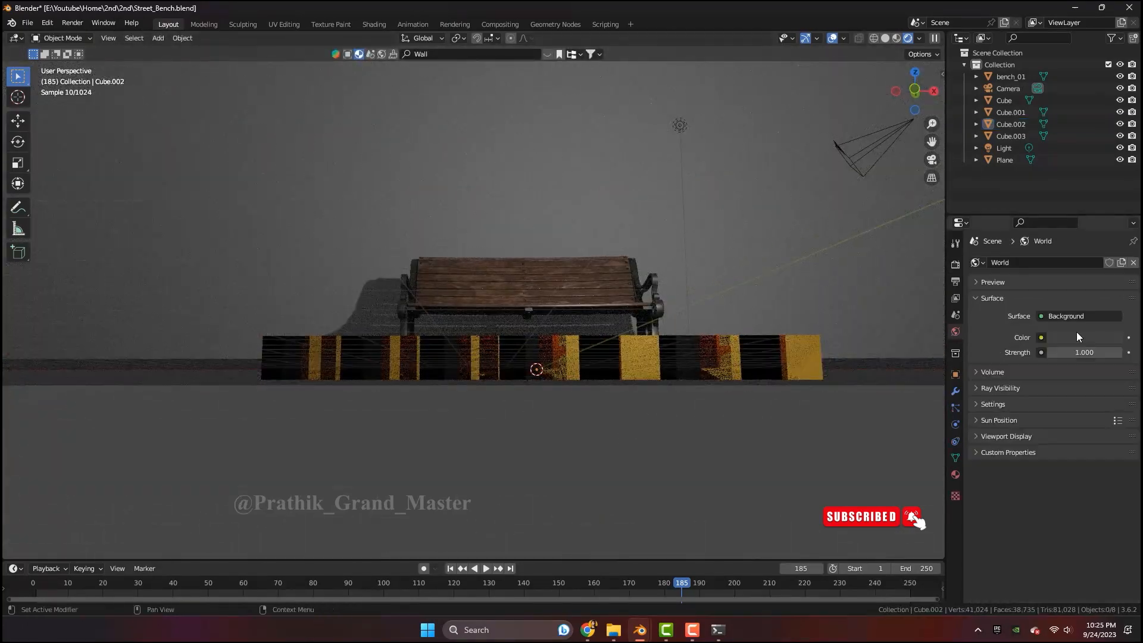
click(1077, 337)
drag(1115, 226, 1115, 256)
Remove the extra material slot from the striped curb, keeping Material.001 and Material.002
click(749, 374)
scroll(749, 375, up, 2)
middle_drag(751, 382, 852, 445)
click(955, 475)
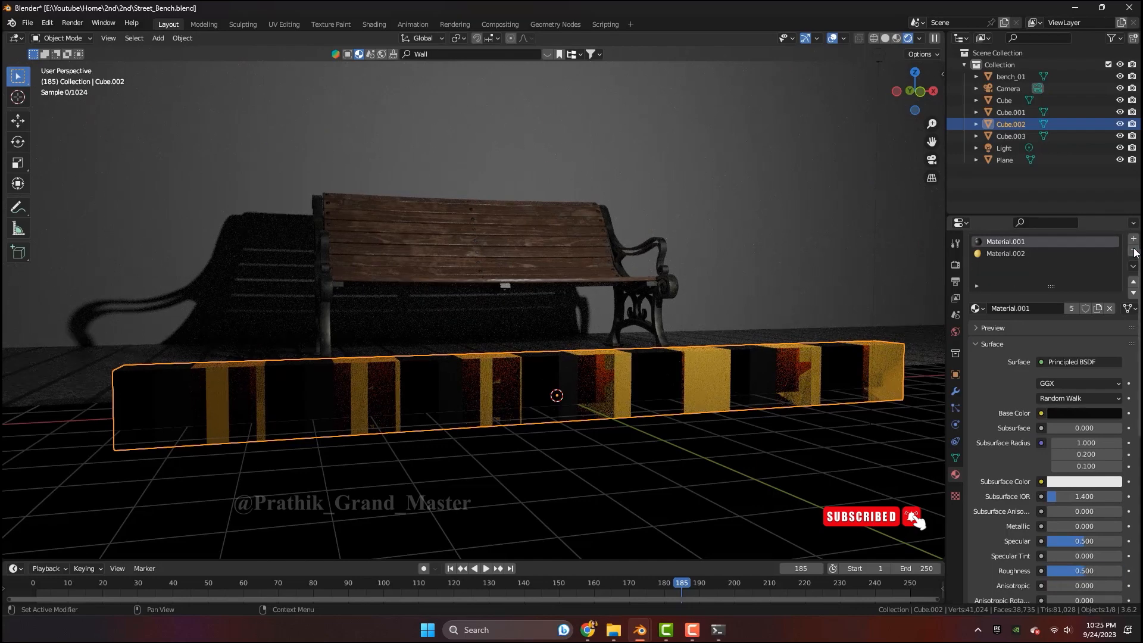
click(1134, 251)
middle_drag(417, 327, 384, 338)
Select every second block of the curb in front view with X-ray on, starting with the first, for Material.001
key(Tab)
shift+middle_drag(180, 334, 355, 325)
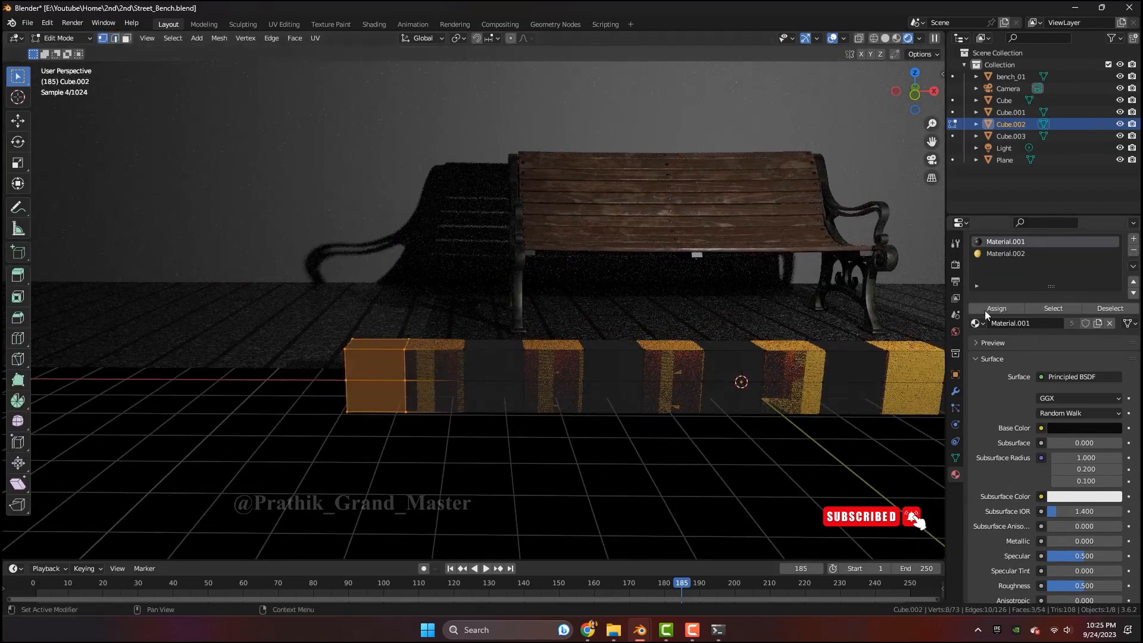
key(KP_1)
drag(364, 307, 395, 434)
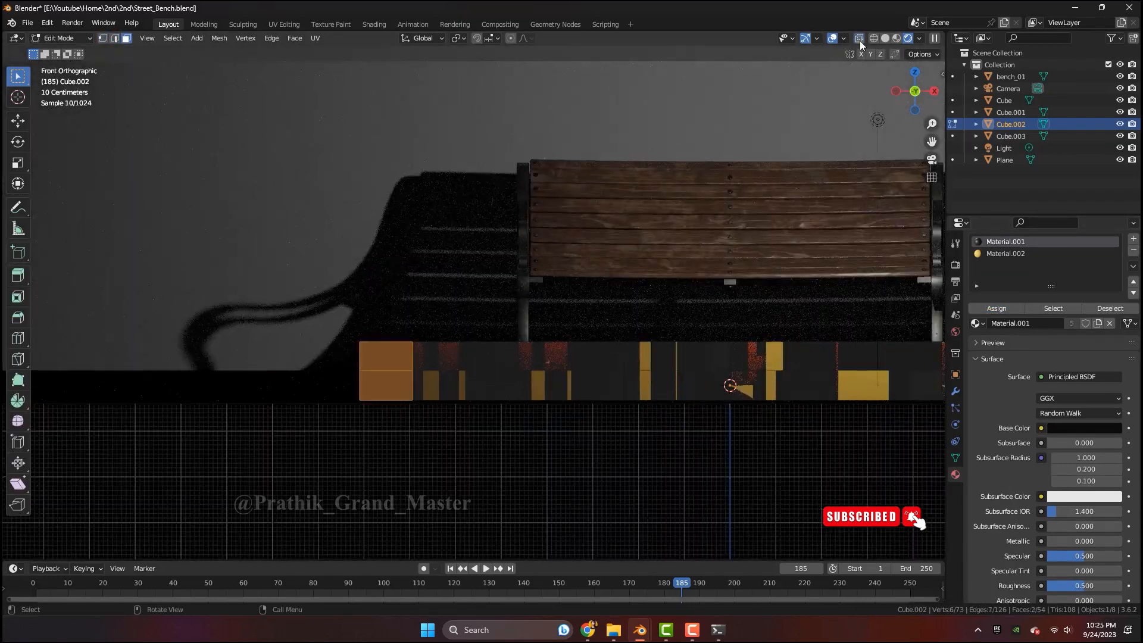
shift+drag(472, 301, 503, 438)
shift+middle_drag(556, 369, 506, 368)
click(886, 38)
shift+drag(527, 293, 557, 442)
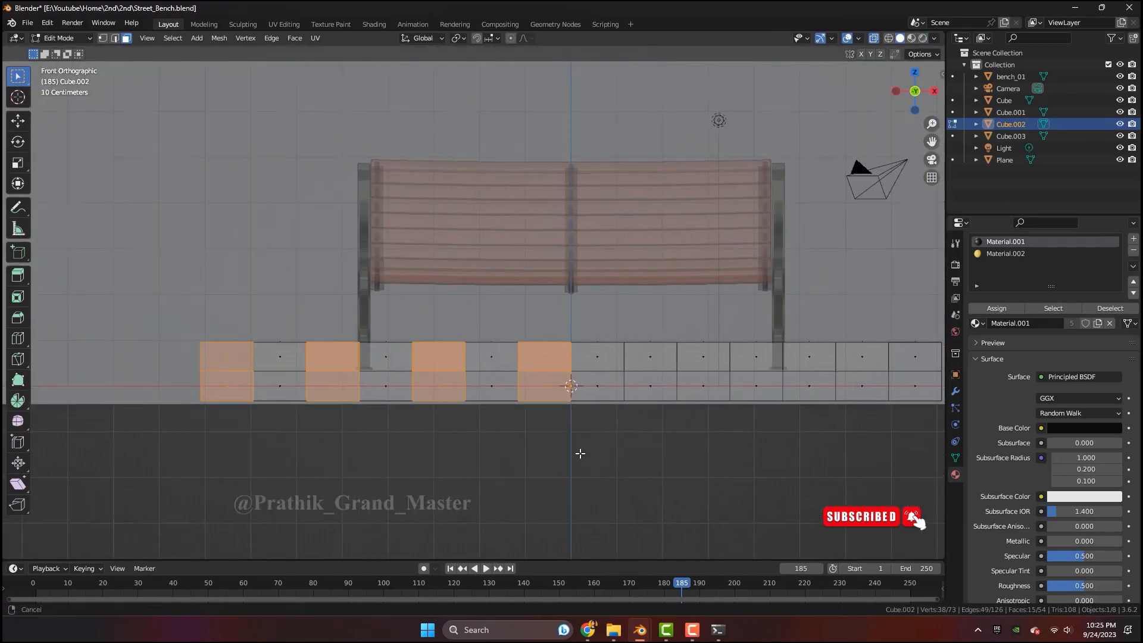
Select the remaining alternate blocks of the curb and assign the yellow Material.002 to them
shift+middle_drag(760, 351, 937, 337)
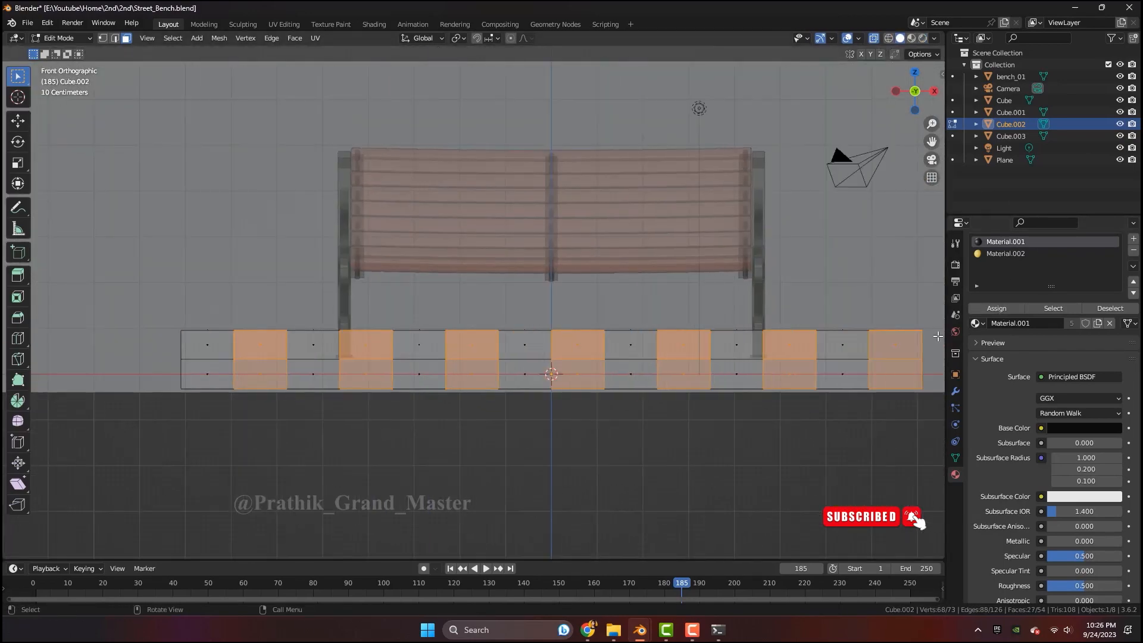
click(1007, 308)
click(923, 38)
click(876, 40)
click(901, 38)
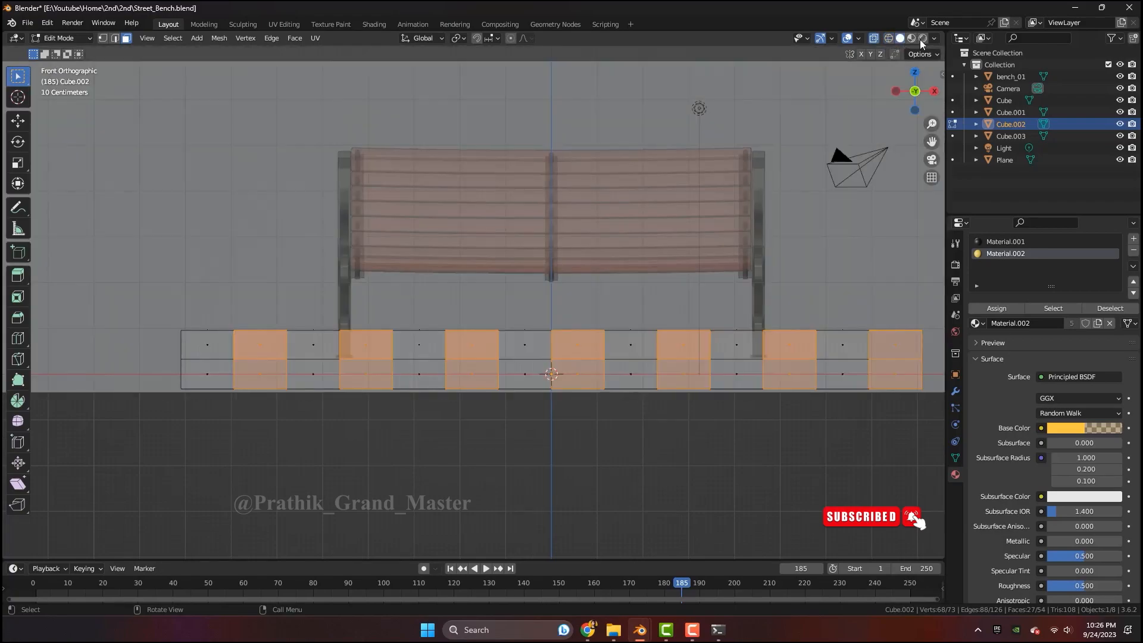
Check the curb's stripes in rendered shading and save the file
click(923, 39)
middle_drag(849, 72, 597, 418)
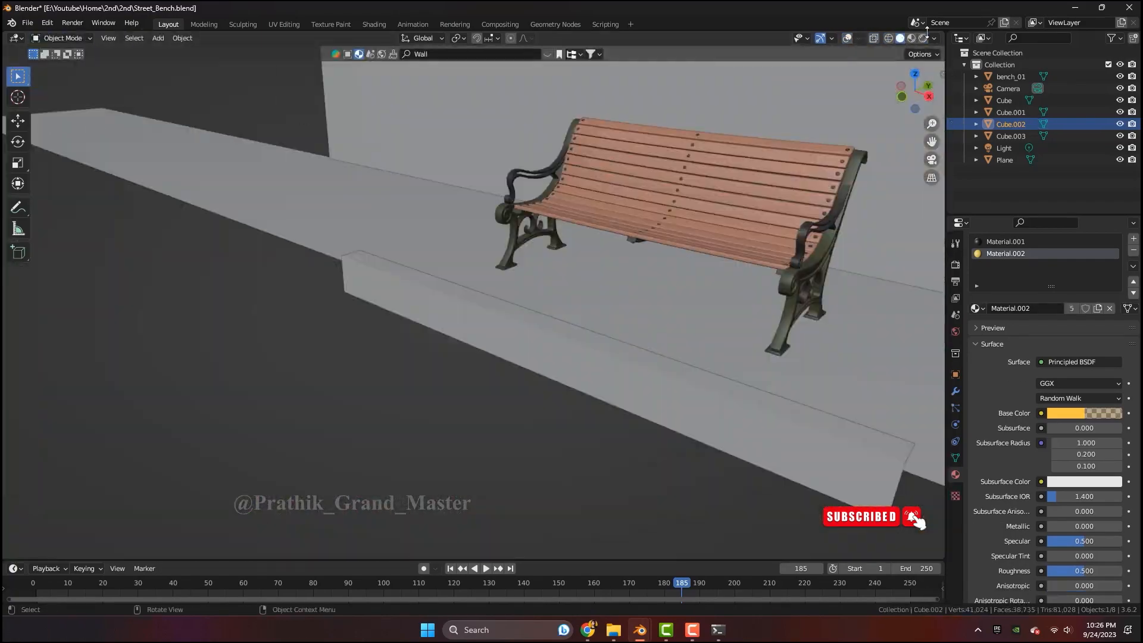
click(924, 39)
mouse_move(691, 190)
middle_down()
mouse_move(648, 224)
mouse_move(631, 334)
mouse_move(794, 342)
mouse_move(626, 411)
middle_up()
key(ctrl+s)
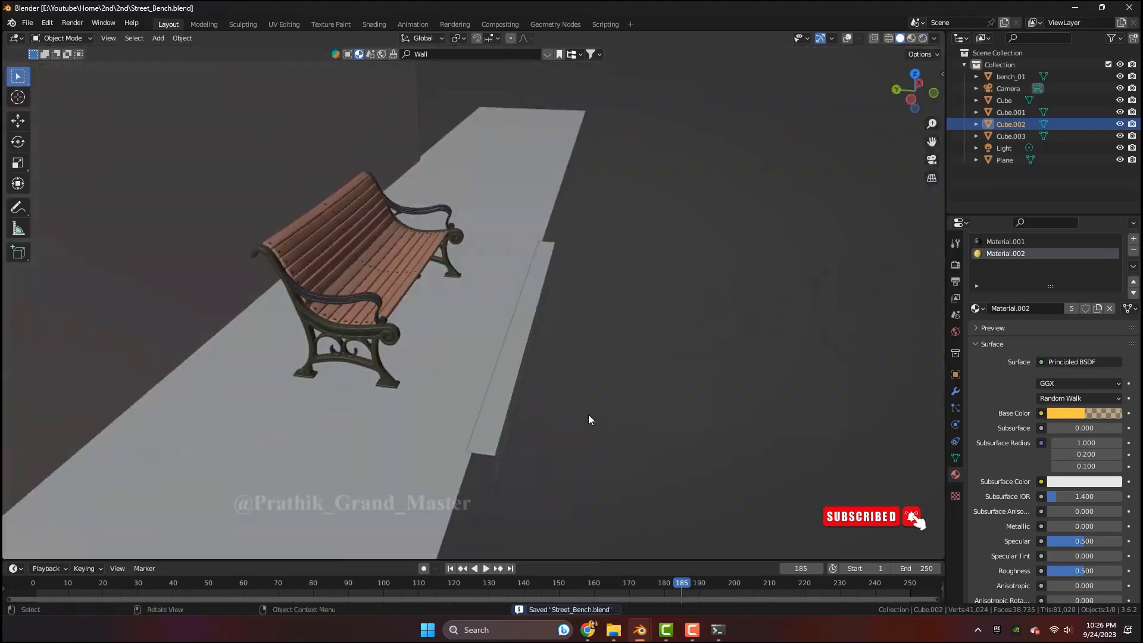
Set the render max samples to 100 and render an image from the camera view
middle_drag(592, 416, 677, 439)
key(KP_0)
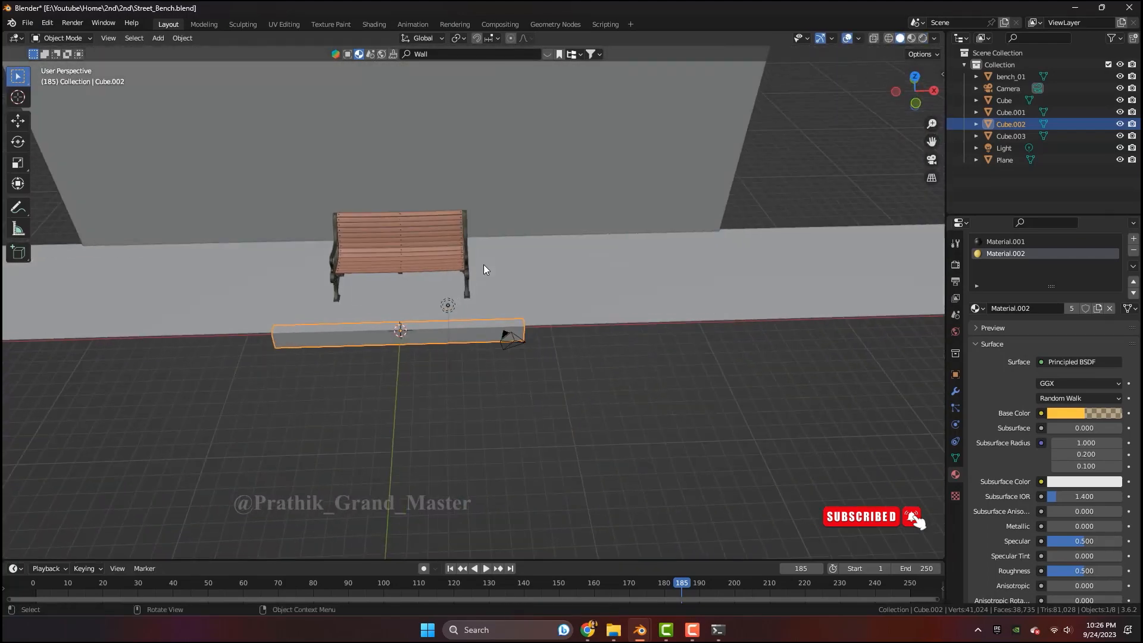
click(956, 266)
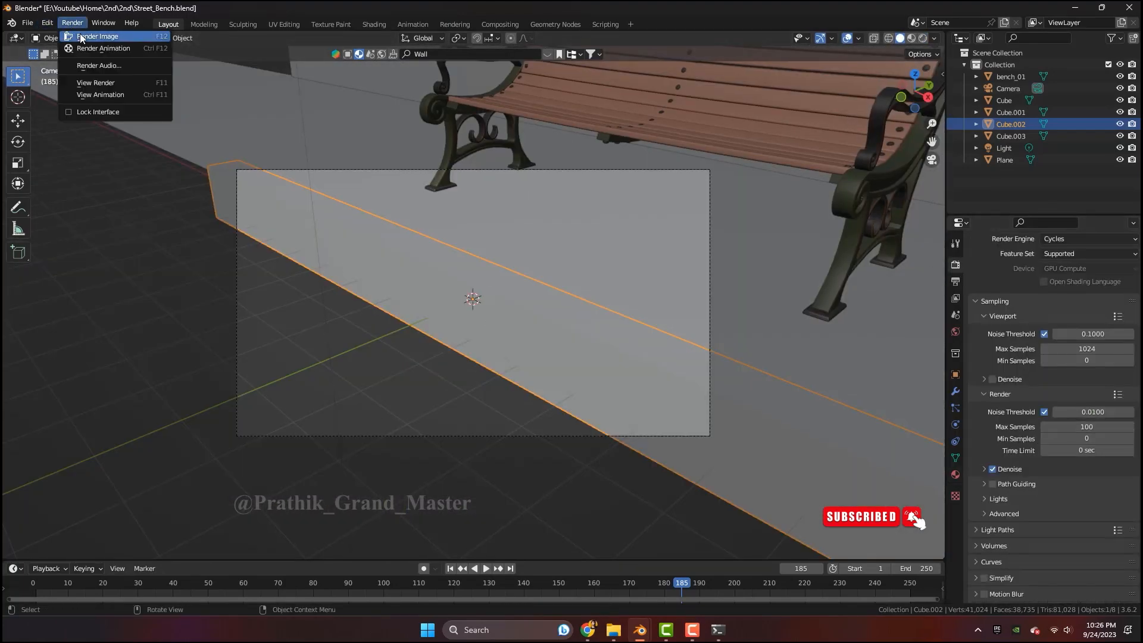
click(89, 37)
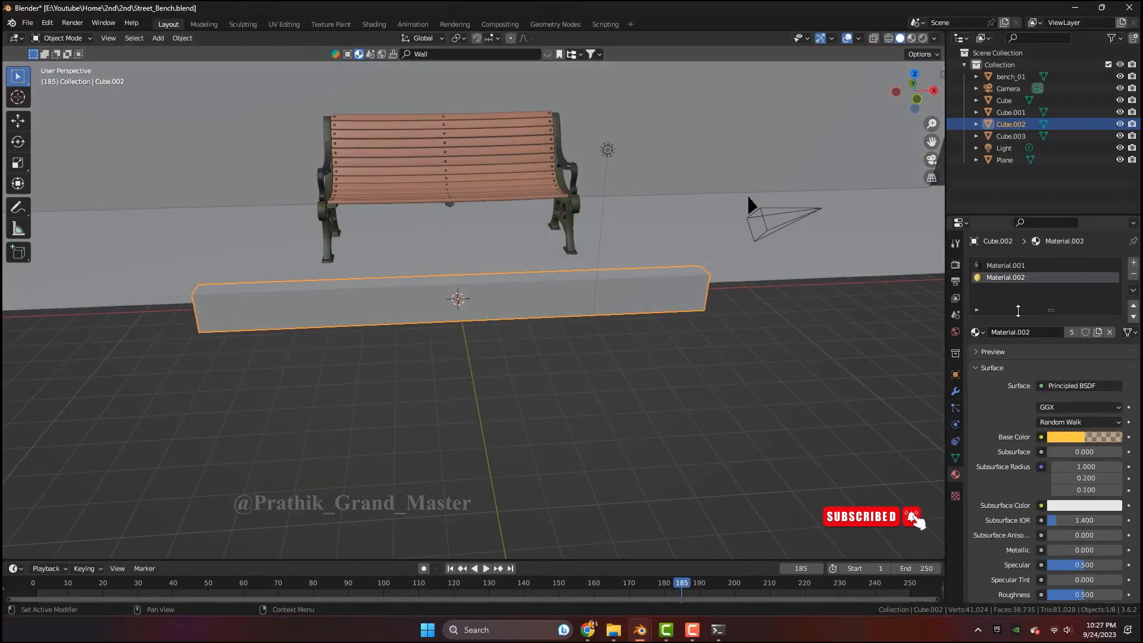
Clear the material slots of Cube.002 and delete this overlapping duplicate of the striped curb
click(1134, 275)
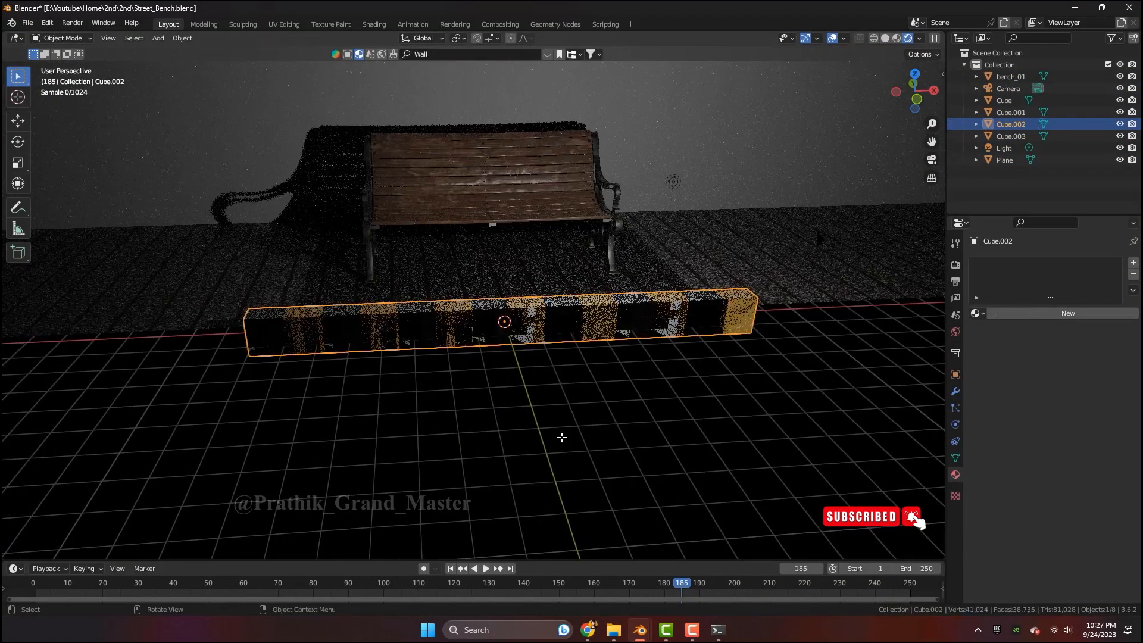
click(1121, 124)
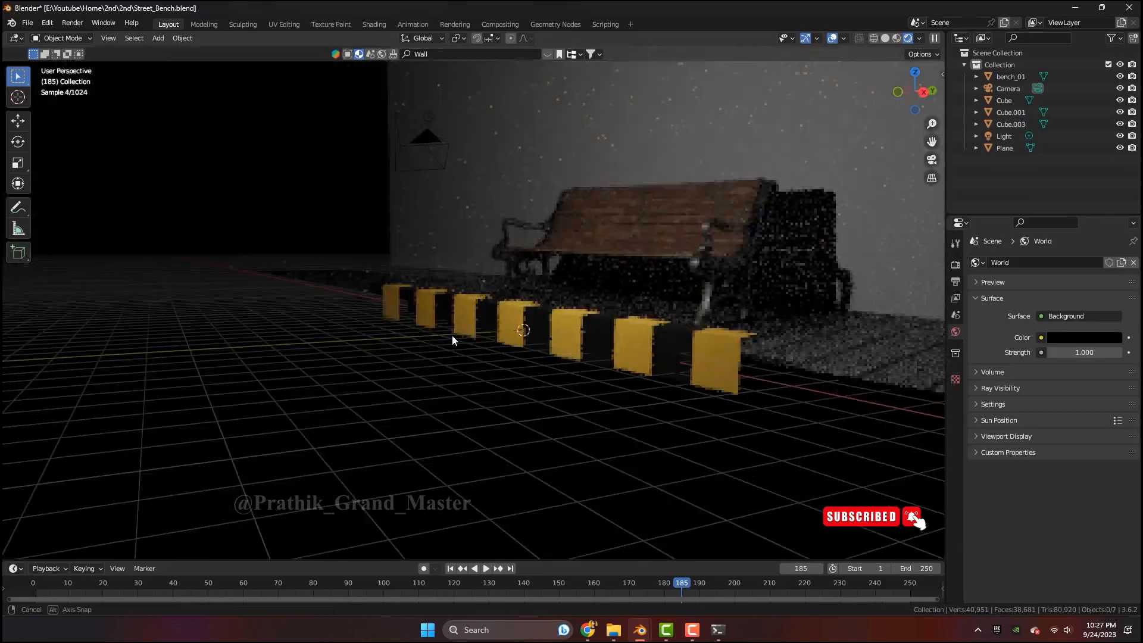
Select the remaining striped curb in solid shading and apply its transforms
click(886, 38)
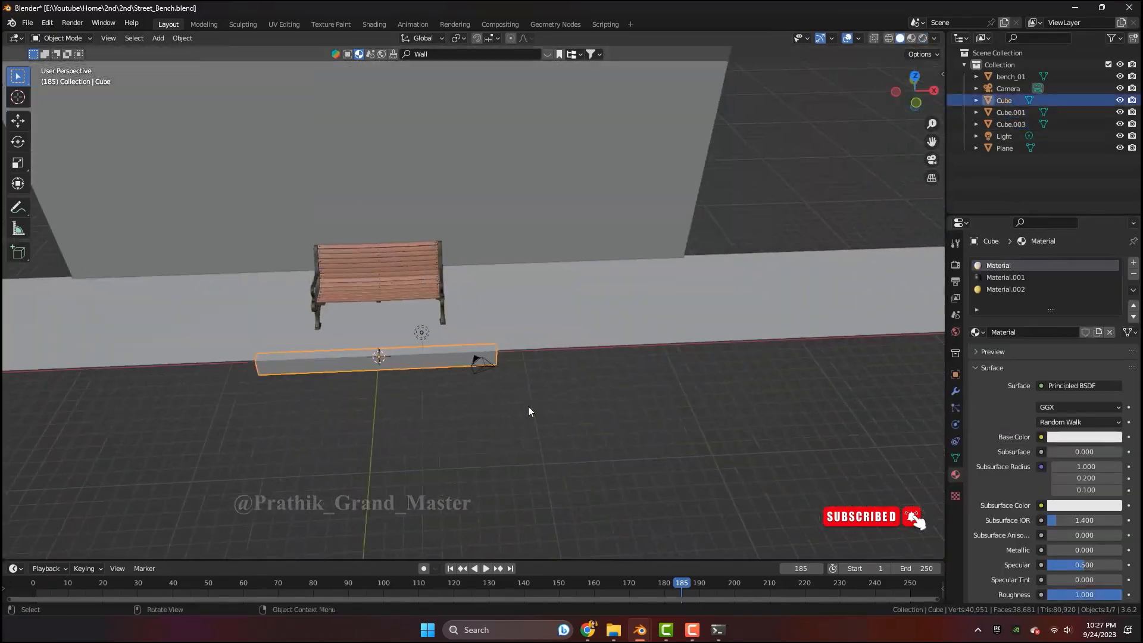
click(956, 391)
key(shift+a)
key(ctrl+a)
click(383, 373)
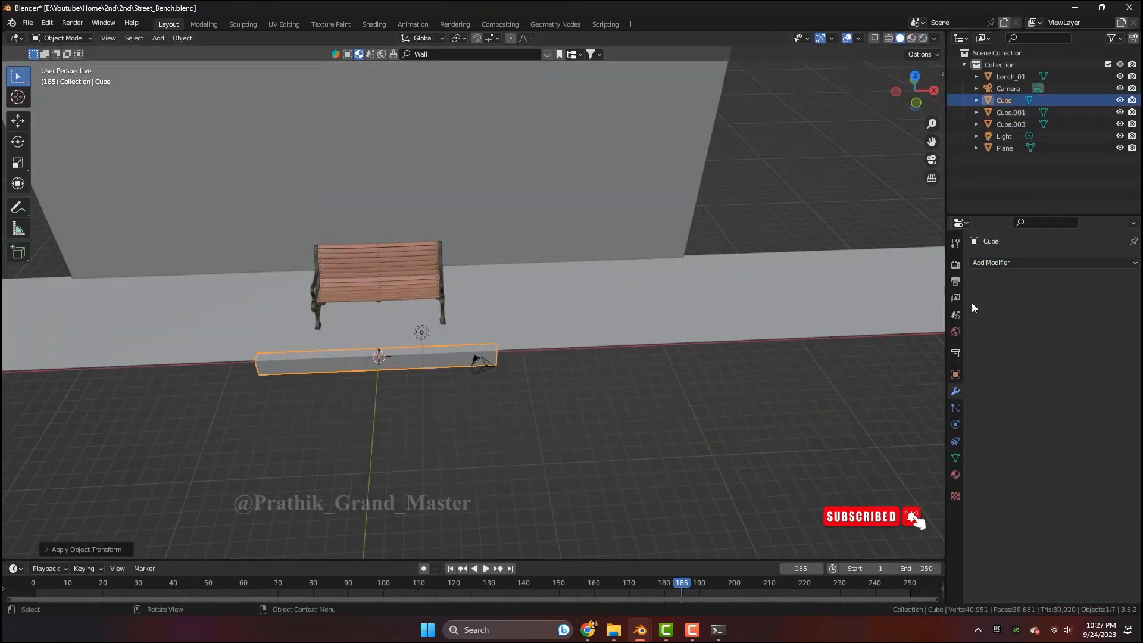
Extend the striped curb both ways along X with two Array modifiers, the second with X factor -1, and apply them
click(1008, 263)
click(881, 295)
click(1007, 263)
click(897, 296)
double_click(1065, 352)
text(-1)
click(1104, 284)
click(1075, 296)
Try to subdivide the back wall with 50 cuts in Edit Mode
click(693, 441)
middle_drag(694, 441, 675, 382)
key(KP_1)
shift+middle_drag(642, 460, 712, 501)
click(486, 200)
key(Tab)
right_click(444, 247)
click(444, 247)
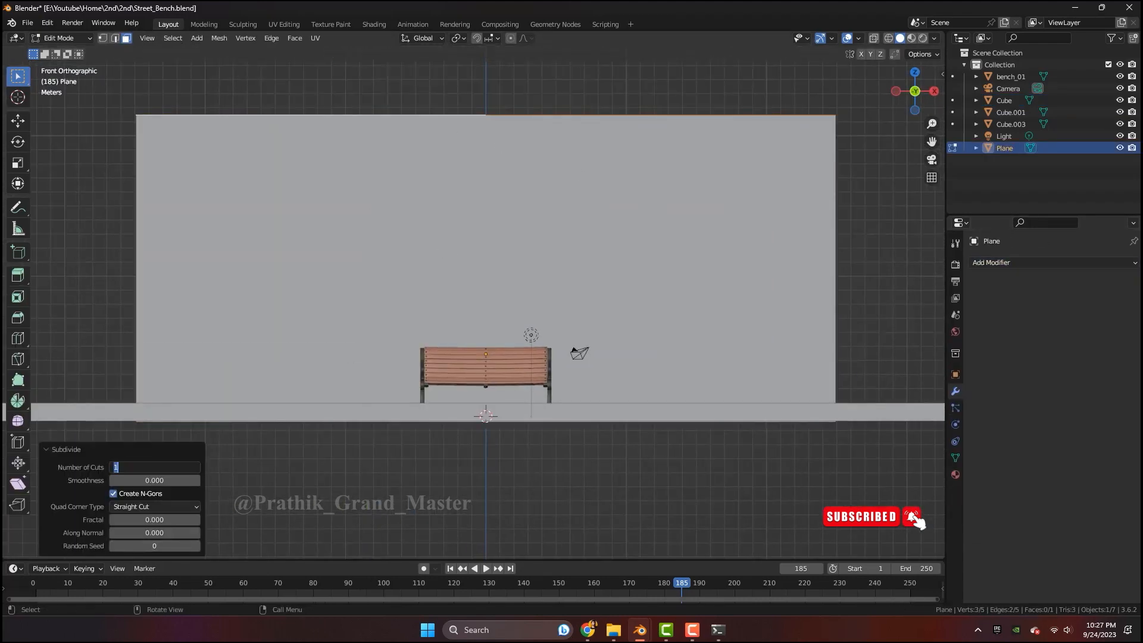
text(50)
key(Return)
Select the whole back wall in edge select mode and try to subdivide it again
middle_drag(572, 155, 516, 191)
click(115, 39)
middle_drag(429, 232, 535, 209)
key(a)
right_click(535, 209)
click(534, 209)
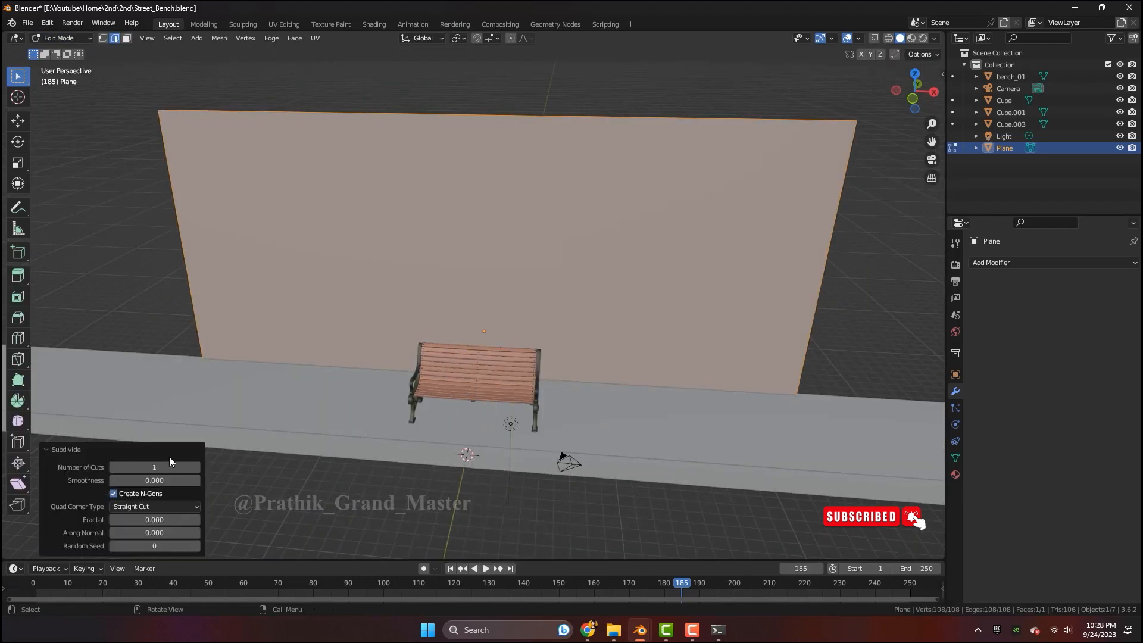
Apply the back wall's location, rotation and scale
key(Tab)
middle_drag(522, 296, 551, 247)
key(shift+a)
key(ctrl+a)
click(654, 236)
middle_drag(653, 236, 684, 278)
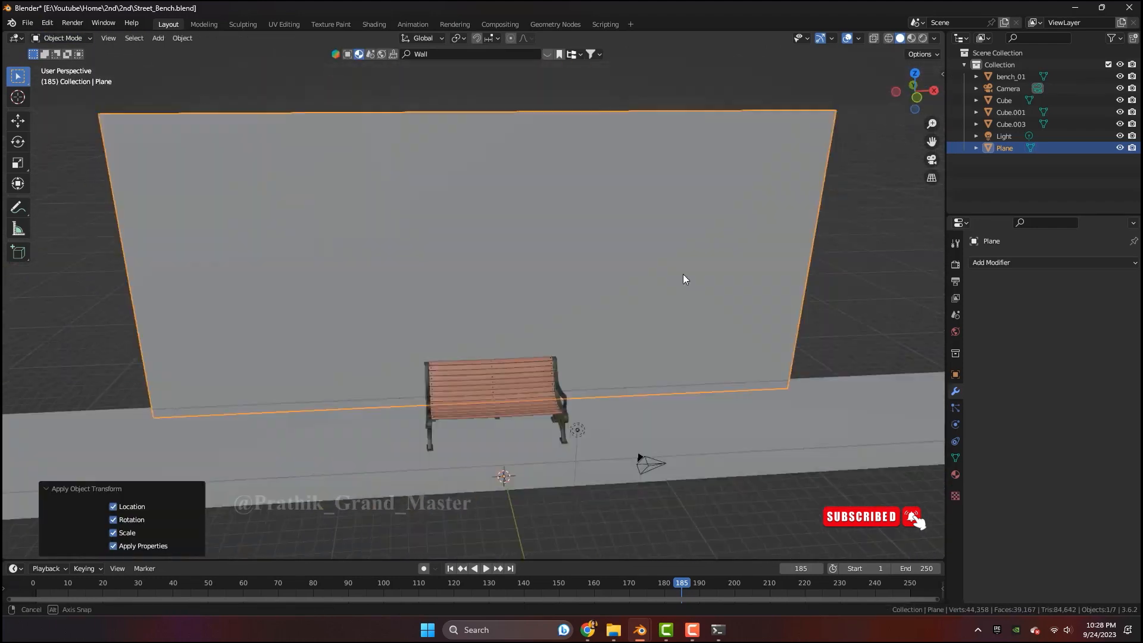
Replace the back wall with a new plane rotated 90° about X and scaled up
key(Tab)
middle_drag(456, 159, 587, 241)
key(shift+a)
click(635, 253)
key(r)
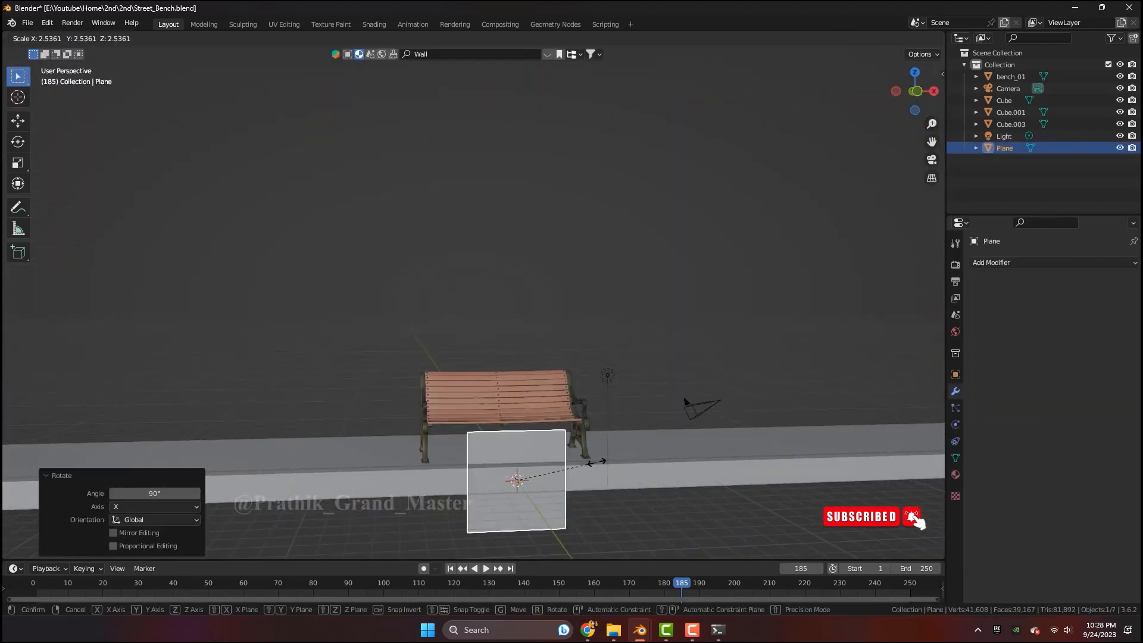
click(557, 415)
Position the new wall along Y behind the bench and stretch it along X to span the street
key(KP_3)
scroll(558, 415, down, 10)
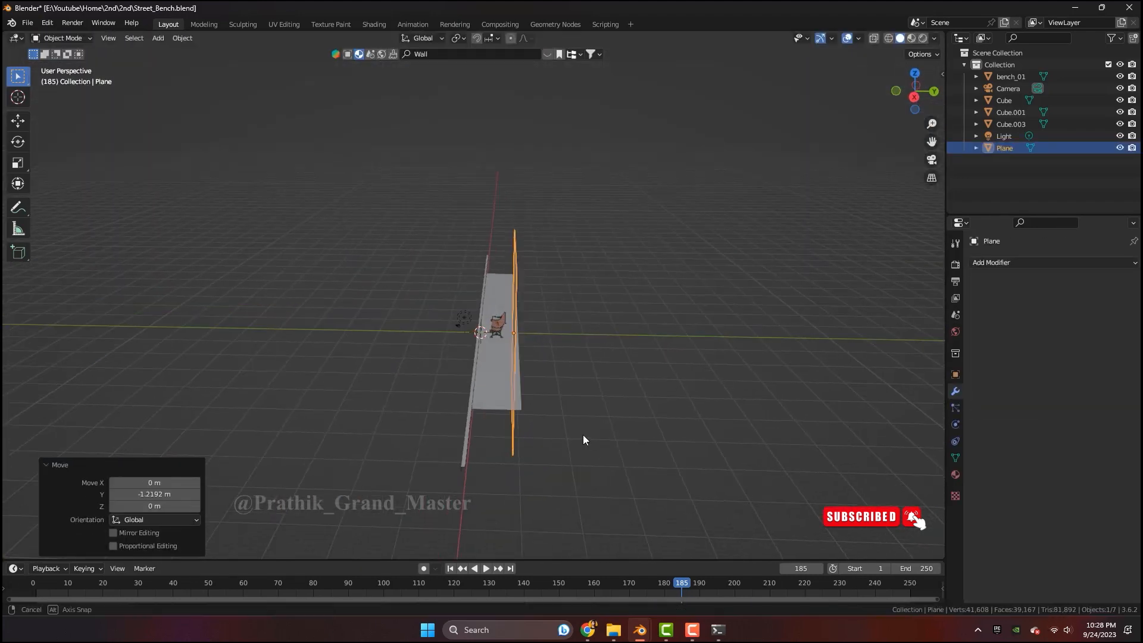
middle_drag(584, 441, 706, 409)
key(s)
key(x)
click(667, 278)
mouse_move(724, 277)
middle_down()
mouse_move(697, 313)
mouse_move(744, 276)
middle_up()
key(s)
key(x)
click(420, 288)
Subdivide the new back wall into a dense grid and save the file
scroll(453, 334, up, 4)
middle_drag(524, 423, 516, 239)
scroll(517, 240, down, 3)
key(Tab)
right_click(487, 399)
click(487, 401)
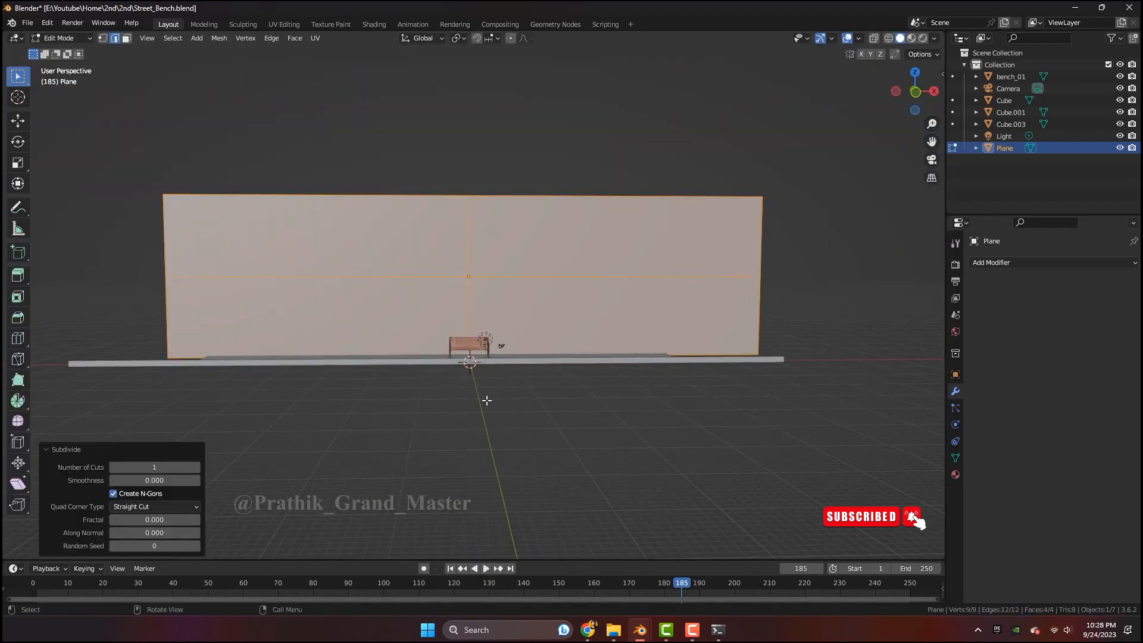
scroll(578, 500, up, 3)
middle_drag(583, 500, 570, 502)
click(570, 501)
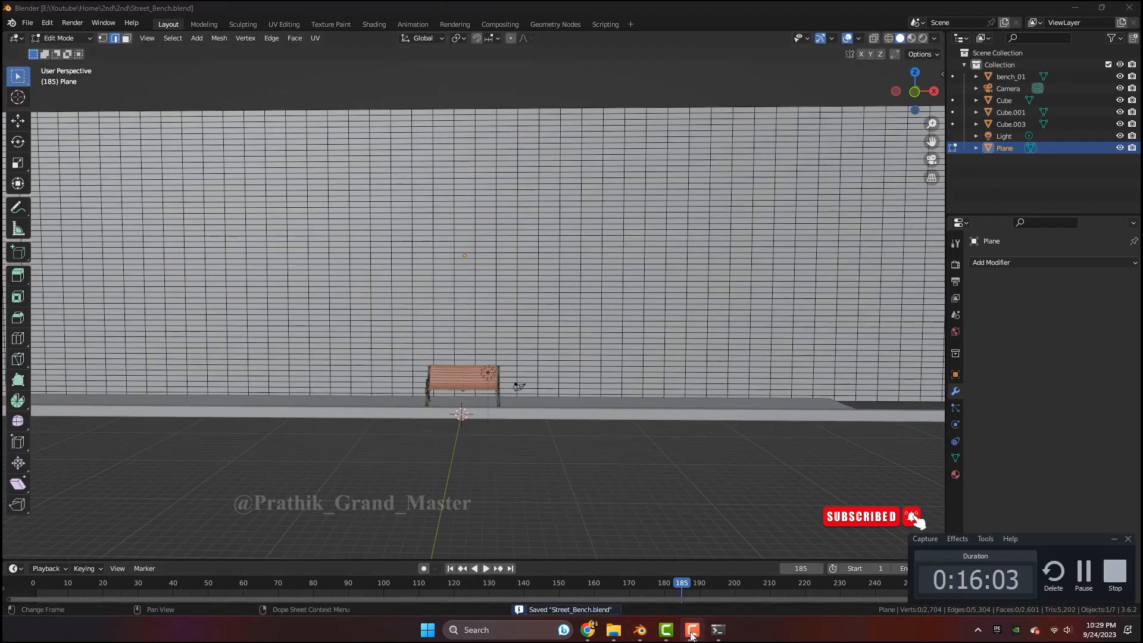
Leave Edit Mode, look over the images in the Texture folder in File Explorer and return to Blender
key(Tab)
scroll(664, 498, down, 1)
middle_drag(664, 498, 662, 477)
click(615, 629)
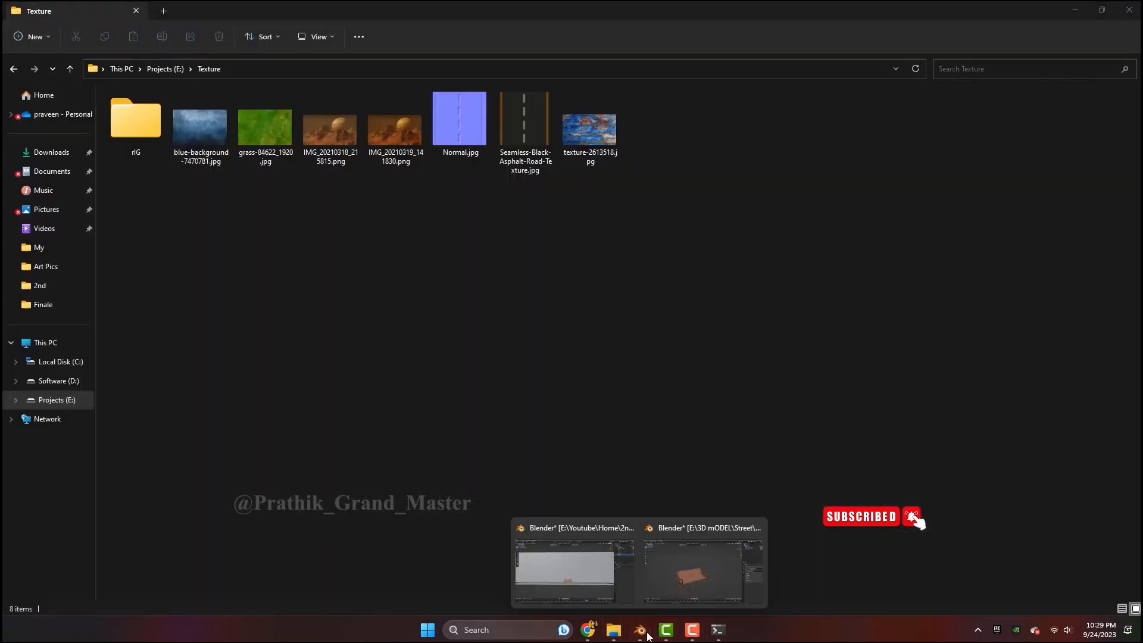
click(640, 630)
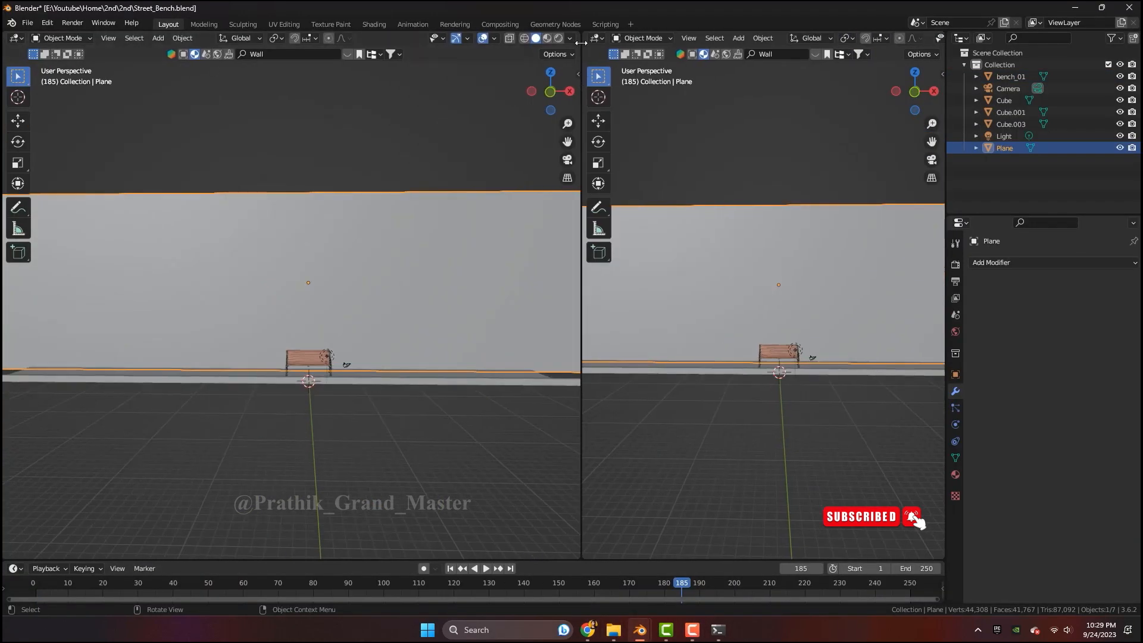
Set up a Shader Editor beside the 3D viewport and create a new material for the back wall
drag(581, 43, 467, 44)
click(18, 40)
click(48, 152)
click(277, 41)
key(n)
Bring blue-background-7470781.jpg from the Texture folder into the wall's material and connect its Color to Base Color
click(612, 632)
click(587, 569)
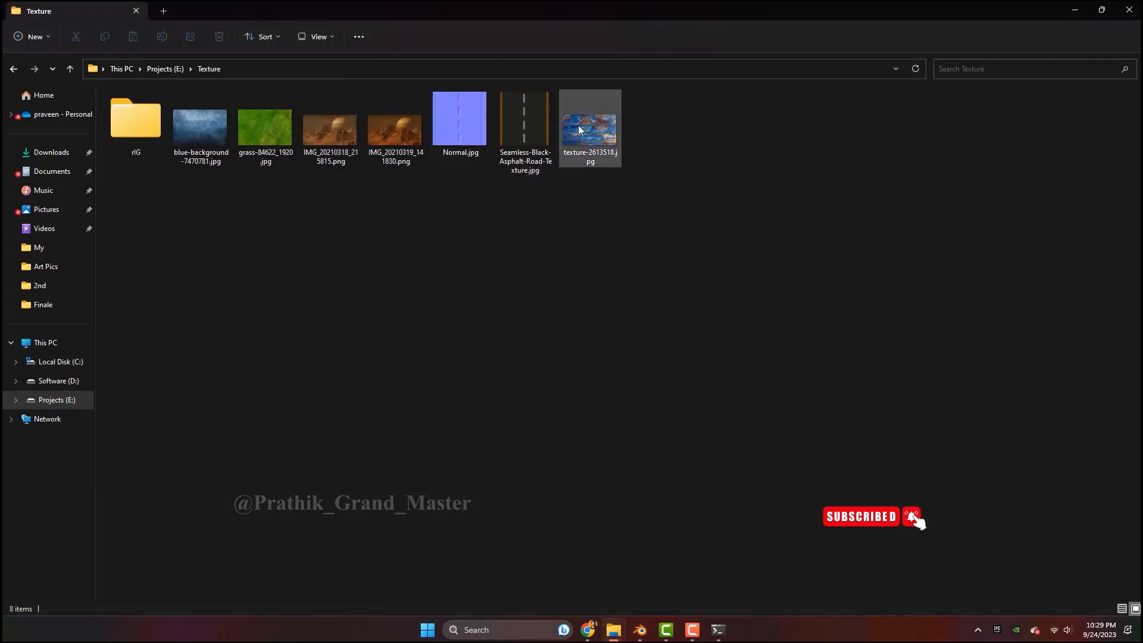
scroll(112, 290, up, 3)
drag(559, 562, 219, 292)
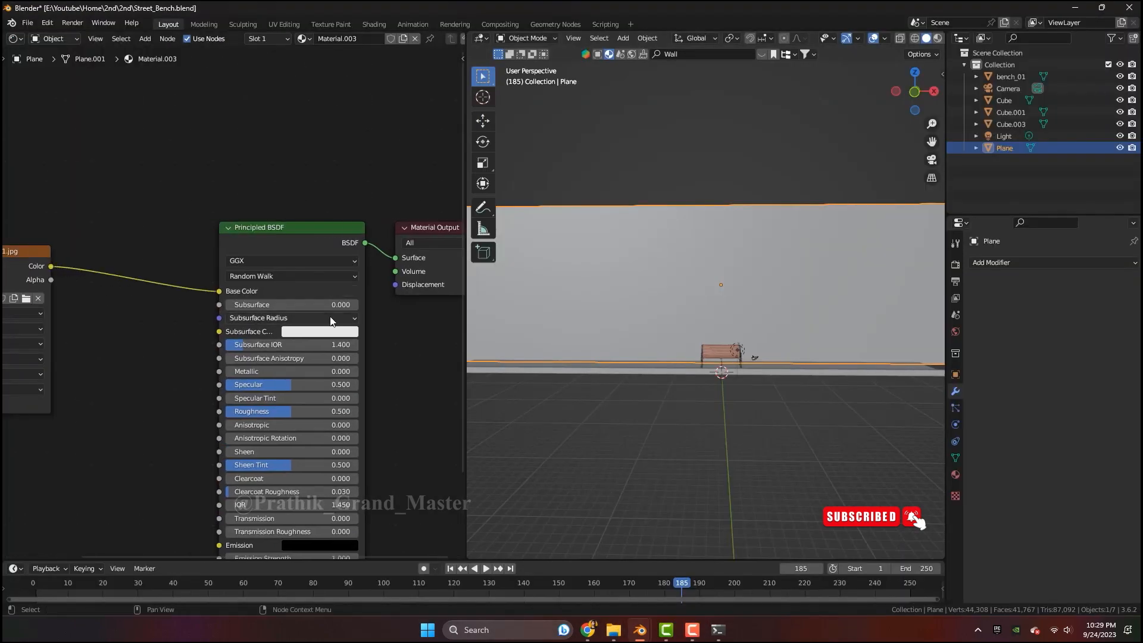
Change the Shader Editor area to the UV Editor, check the textured wall in material preview and save the file
click(40, 97)
key(Tab)
click(912, 38)
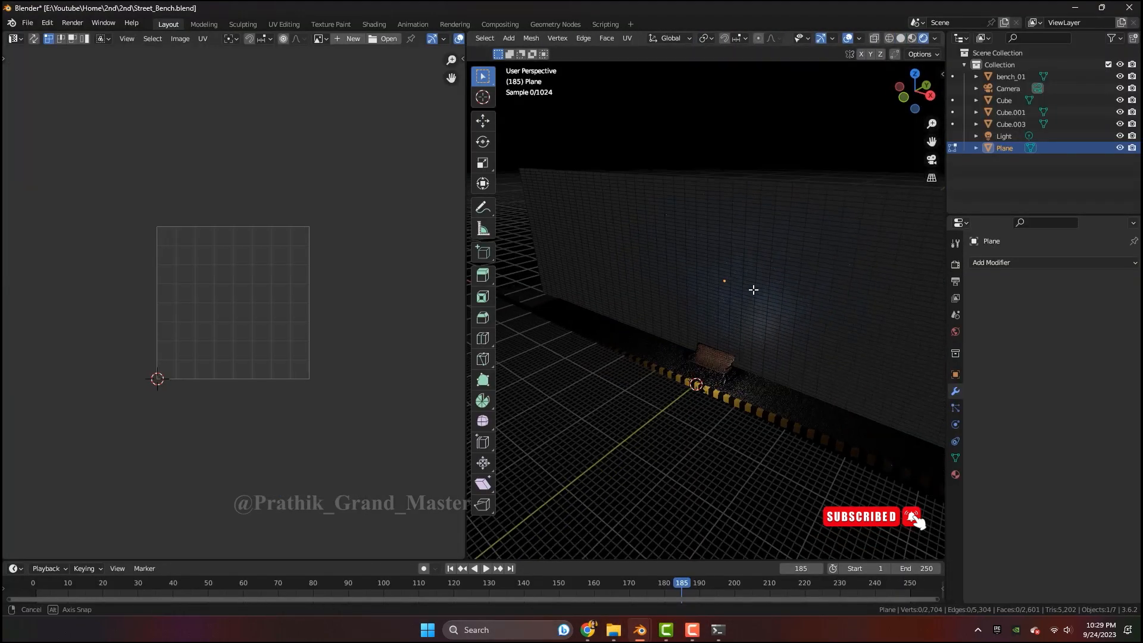
scroll(744, 280, up, 6)
scroll(745, 298, down, 7)
key(Tab)
middle_drag(744, 351, 748, 342)
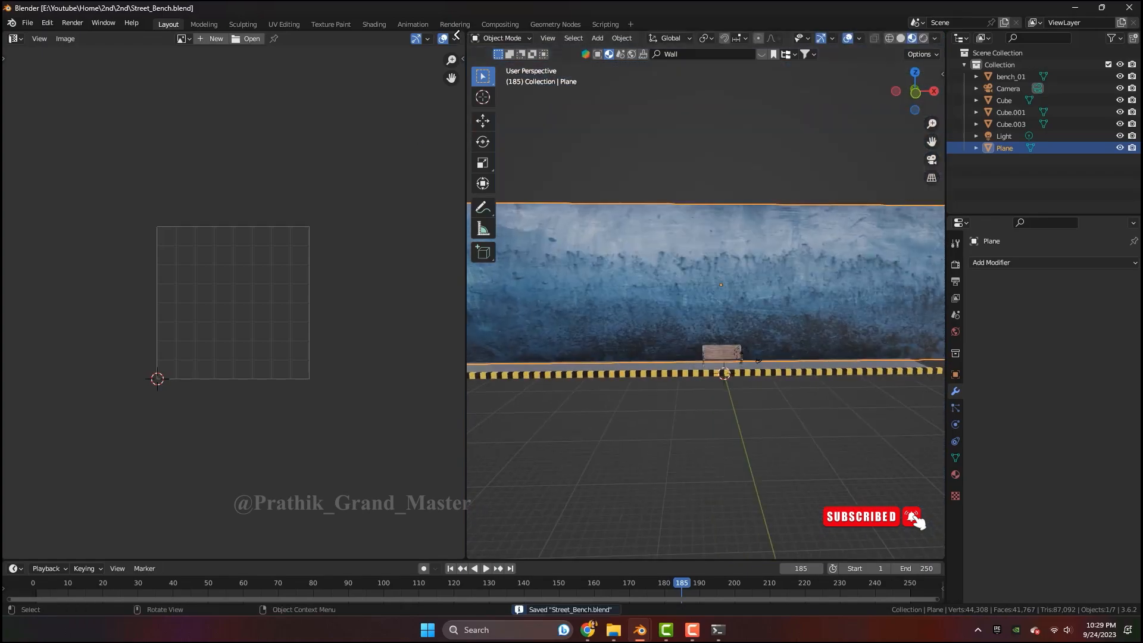
Close the UV Editor area so the 3D viewport fills the workspace, and check the bench in front view
drag(457, 35, 443, 41)
scroll(572, 297, up, 5)
middle_drag(596, 288, 564, 418)
scroll(569, 306, down, 2)
click(547, 452)
scroll(541, 442, up, 5)
key(KP_1)
scroll(567, 406, down, 3)
scroll(536, 405, up, 1)
click(516, 398)
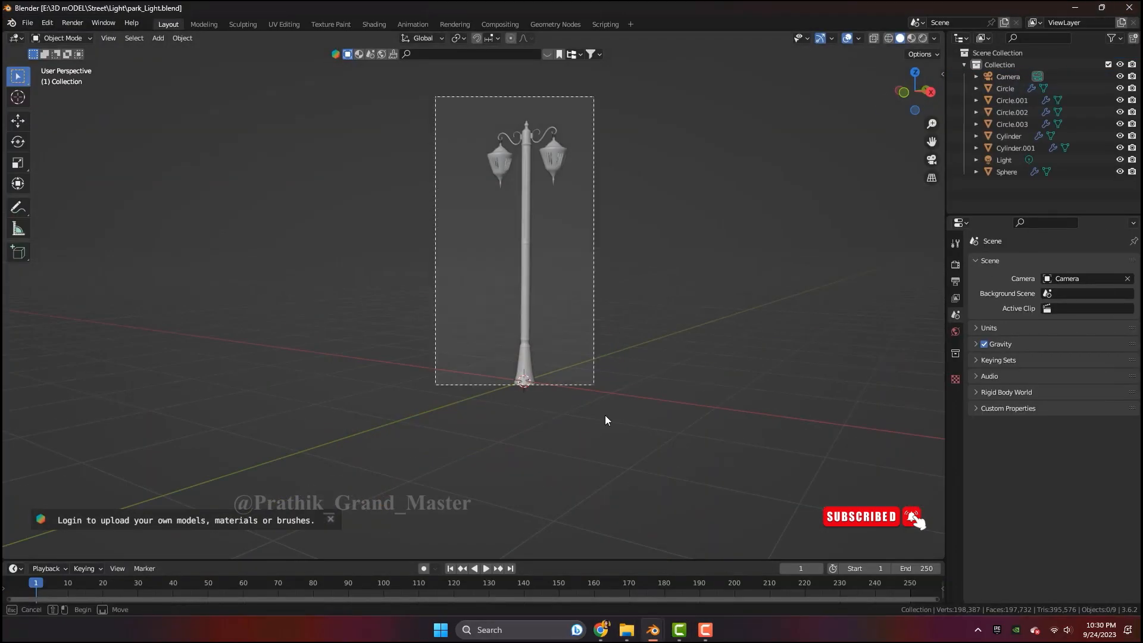
Copy all parts of the street lamp from park_Light.blend and paste them into the Street_Bench.blend scene
drag(605, 416, 619, 437)
key(ctrl+c)
click(653, 630)
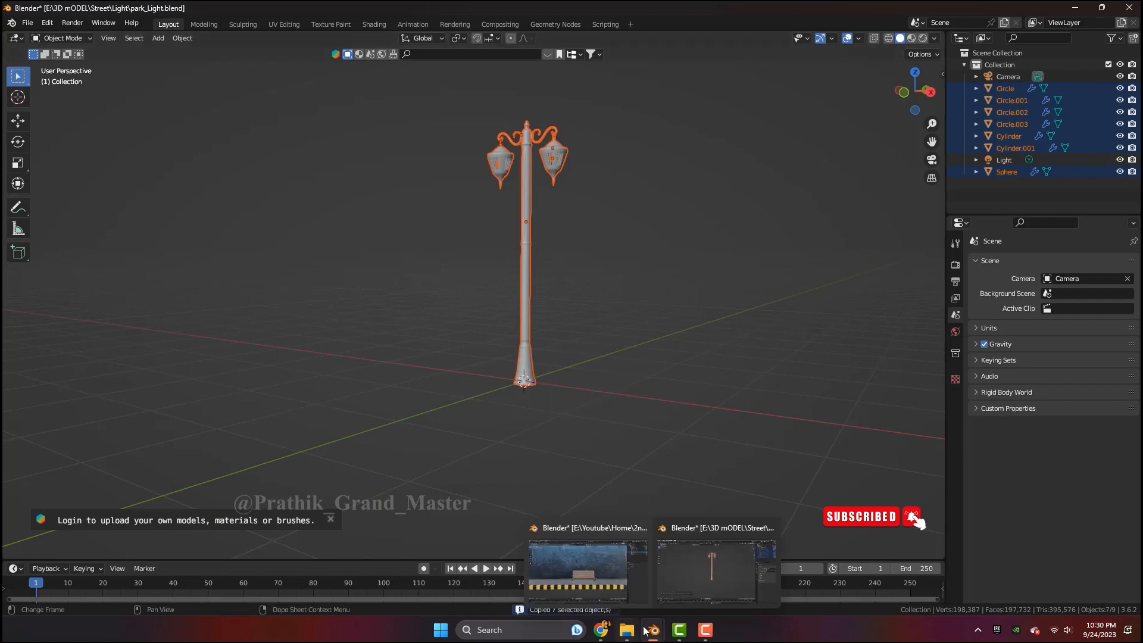
click(592, 563)
key(ctrl+v)
Scale the pasted lamp by 3.329 and switch the viewport to solid shading
key(s)
click(750, 434)
click(900, 38)
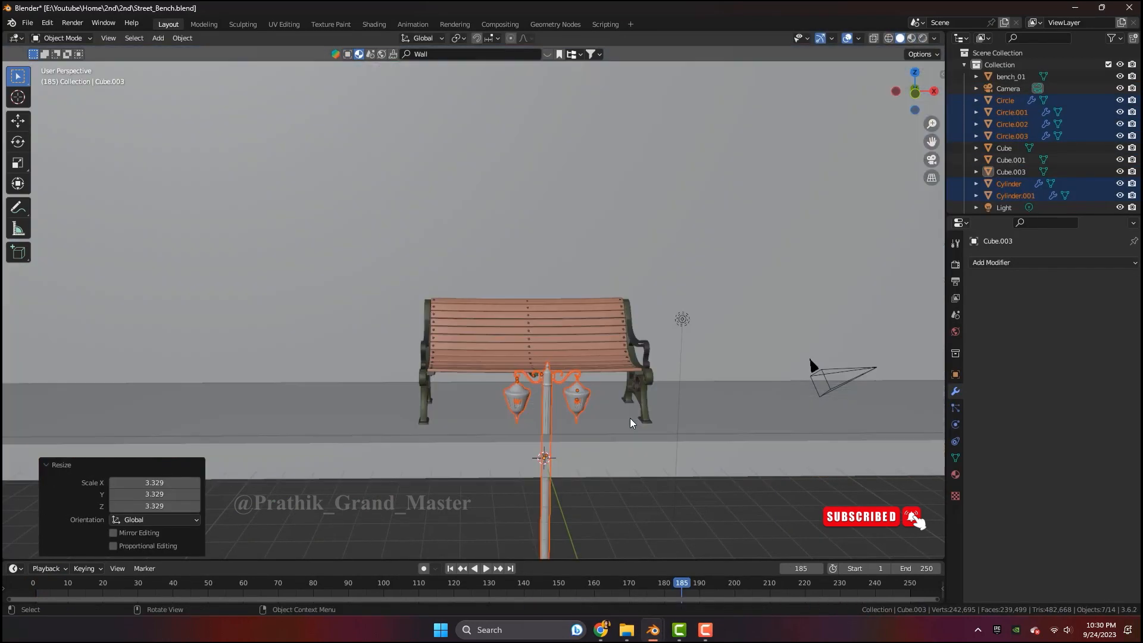
Move the lamp -6.714 m in X and 6.1545 m in Z, and shift it back along Y onto the slab
key(KP_1)
middle_drag(477, 315, 496, 424)
key(g)
key(y)
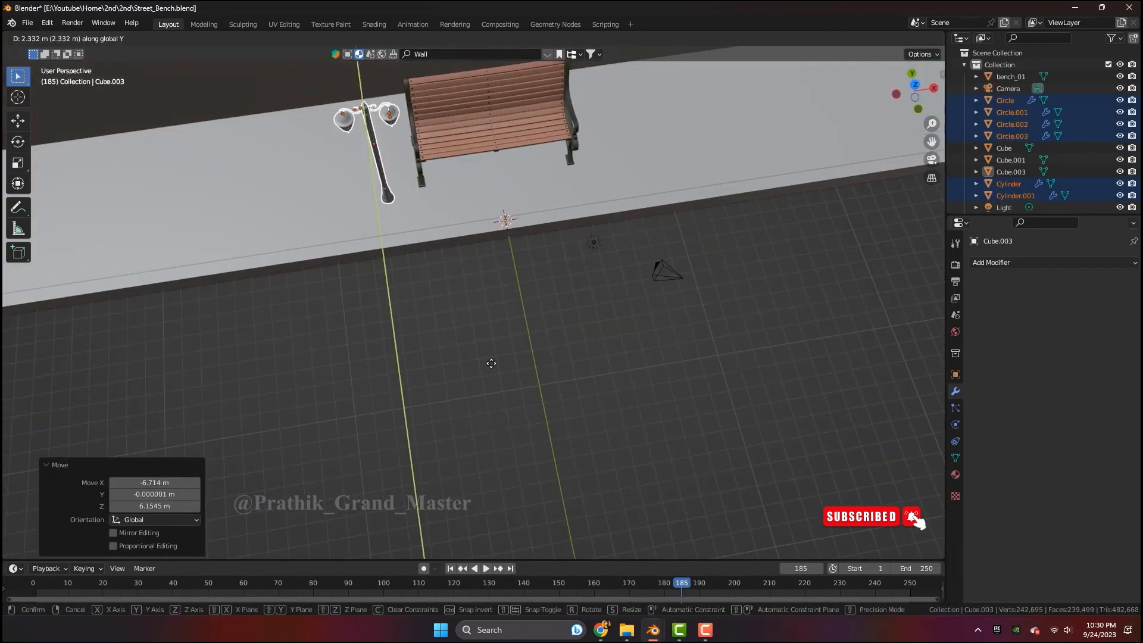
click(437, 354)
Move the lamp 0.869 m along X and lower it 0.232 m along Z so its base rests on the slab
key(KP_1)
scroll(357, 384, up, 6)
middle_drag(476, 348, 689, 314)
key(g)
key(x)
click(444, 362)
key(g)
key(z)
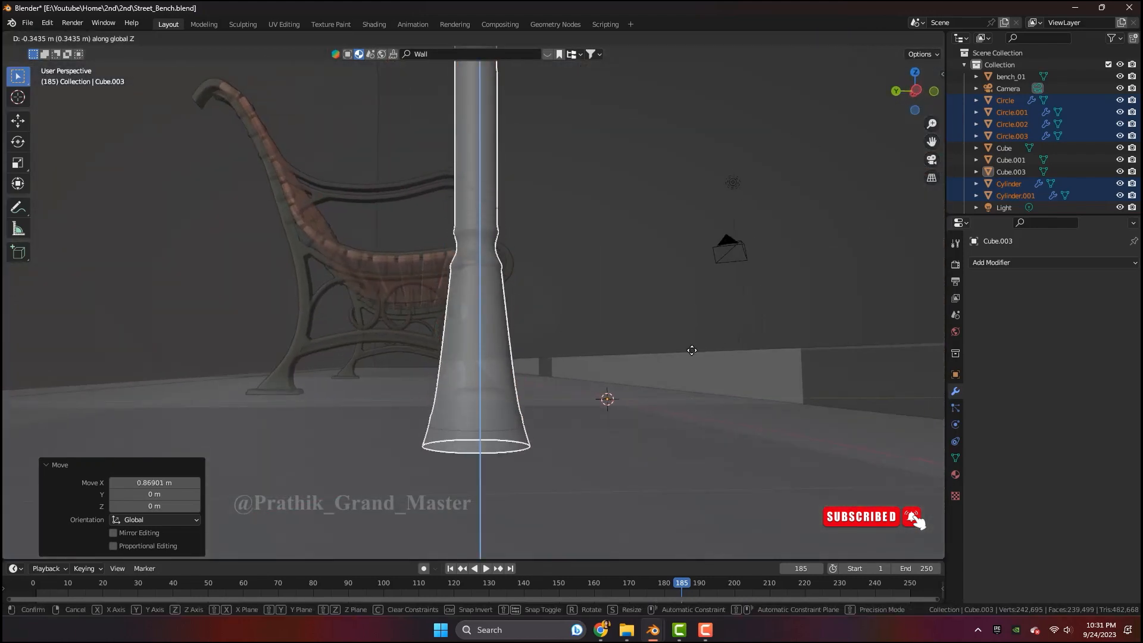
click(696, 331)
Slide the lamp along X closer to the bench's left end
key(KP_1)
scroll(616, 324, down, 6)
key(g)
key(x)
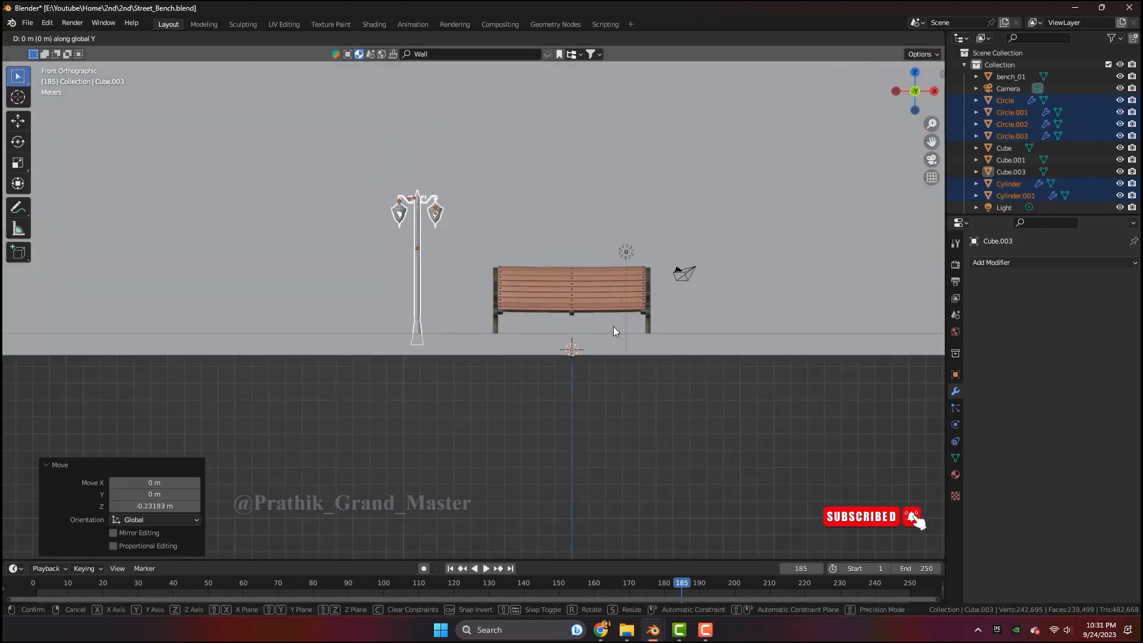
click(627, 329)
scroll(647, 333, down, 2)
scroll(646, 332, up, 3)
key(g)
key(x)
key(g)
key(x)
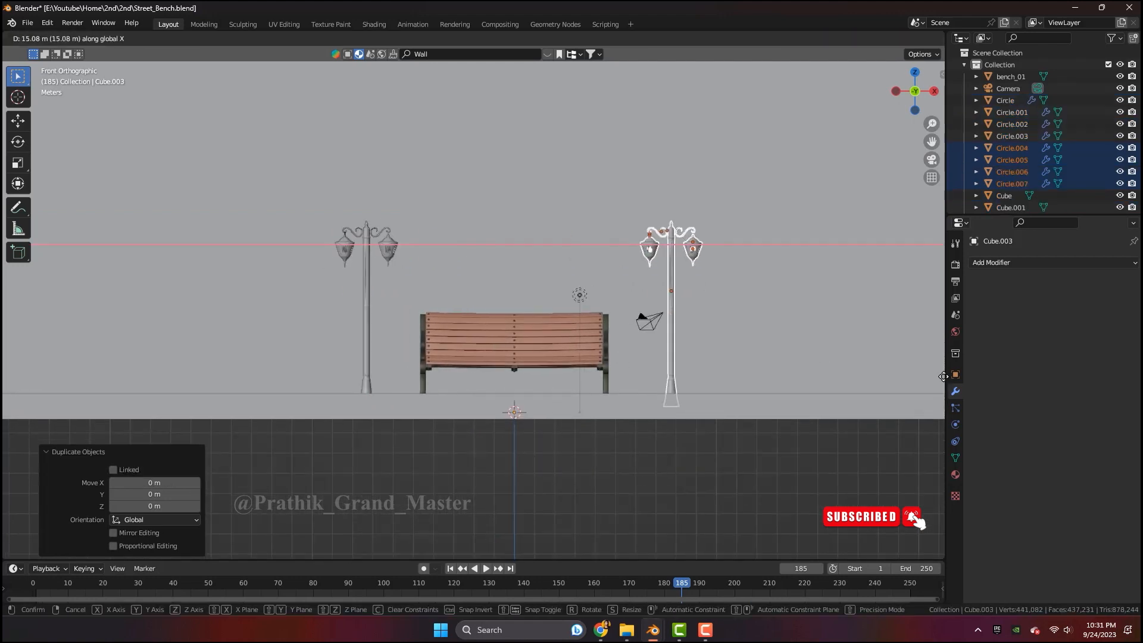
key(ctrl+z)
key(ctrl+z)
Nudge the lamp slightly along X beside the bench's left end
key(g)
key(x)
click(398, 339)
Duplicate the lamp, move the copy about 14 m along X past the bench's right end and save the file
key(shift+d)
click(399, 340)
key(g)
key(x)
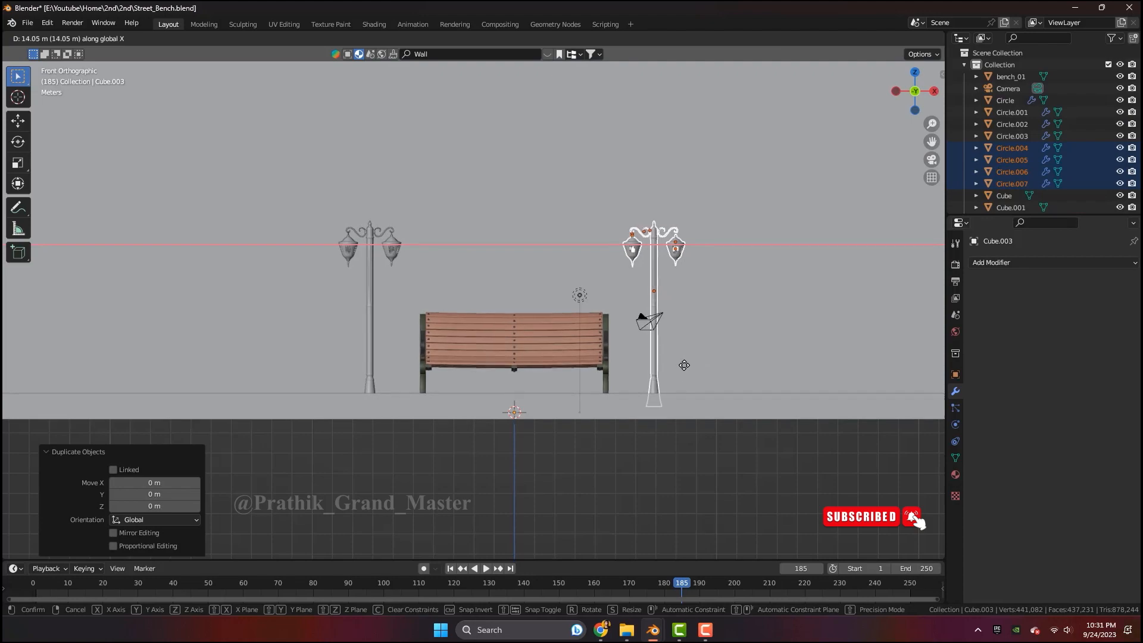
click(690, 388)
middle_drag(689, 387, 659, 463)
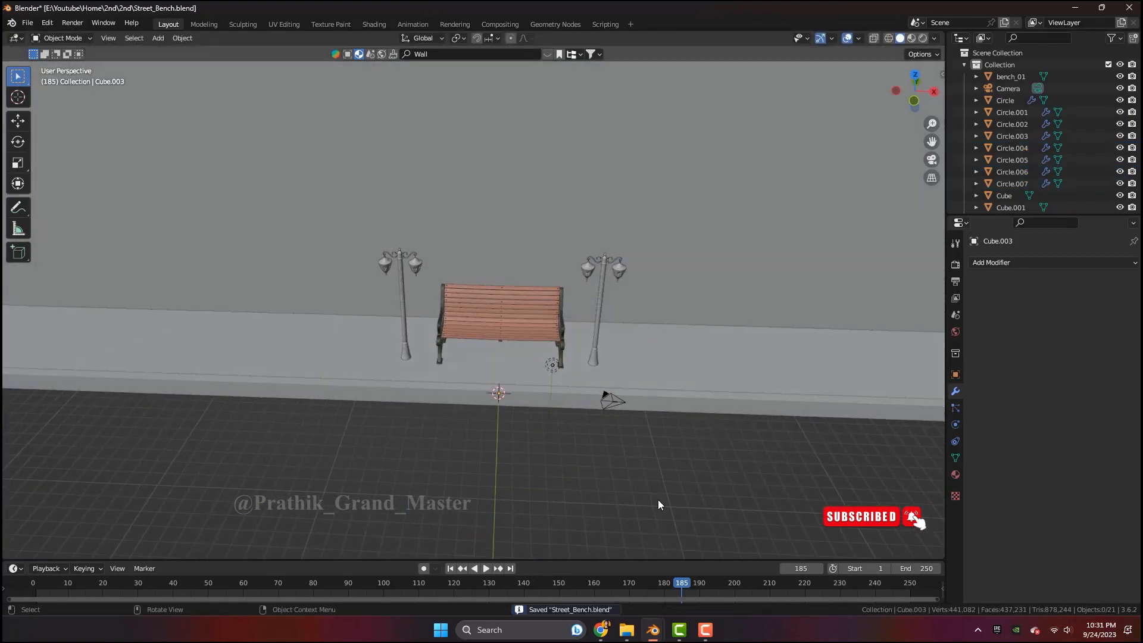
Open Stylized Fantasy Tree.blend from File Explorer and look around the tree
mouse_move(627, 636)
click(818, 570)
double_click(212, 116)
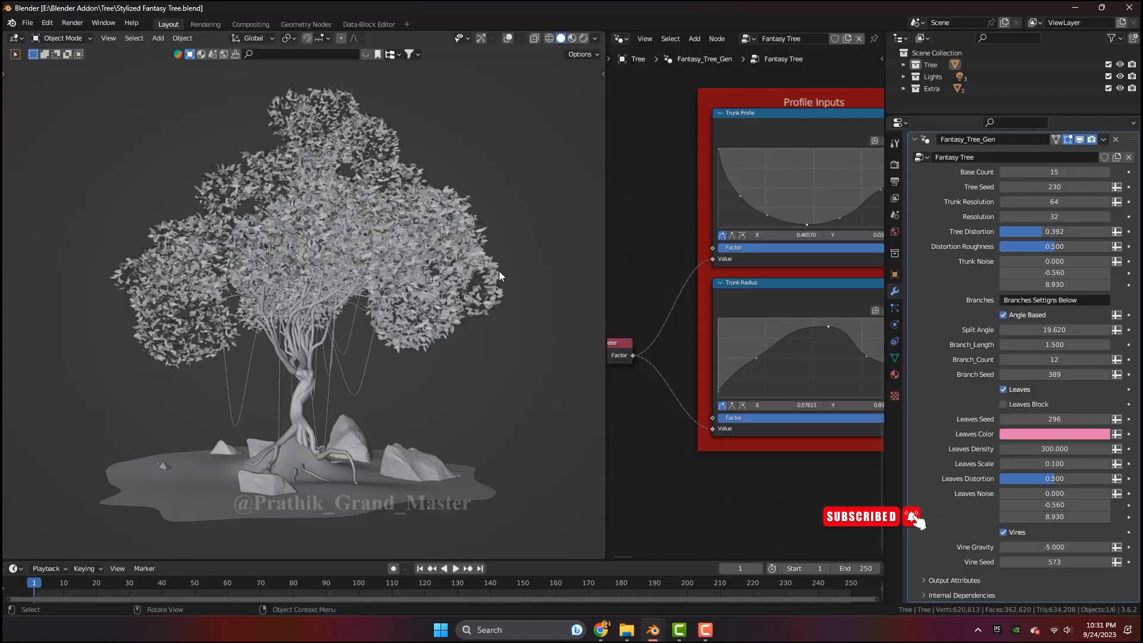
middle_drag(499, 271, 358, 325)
scroll(1102, 226, up, 2)
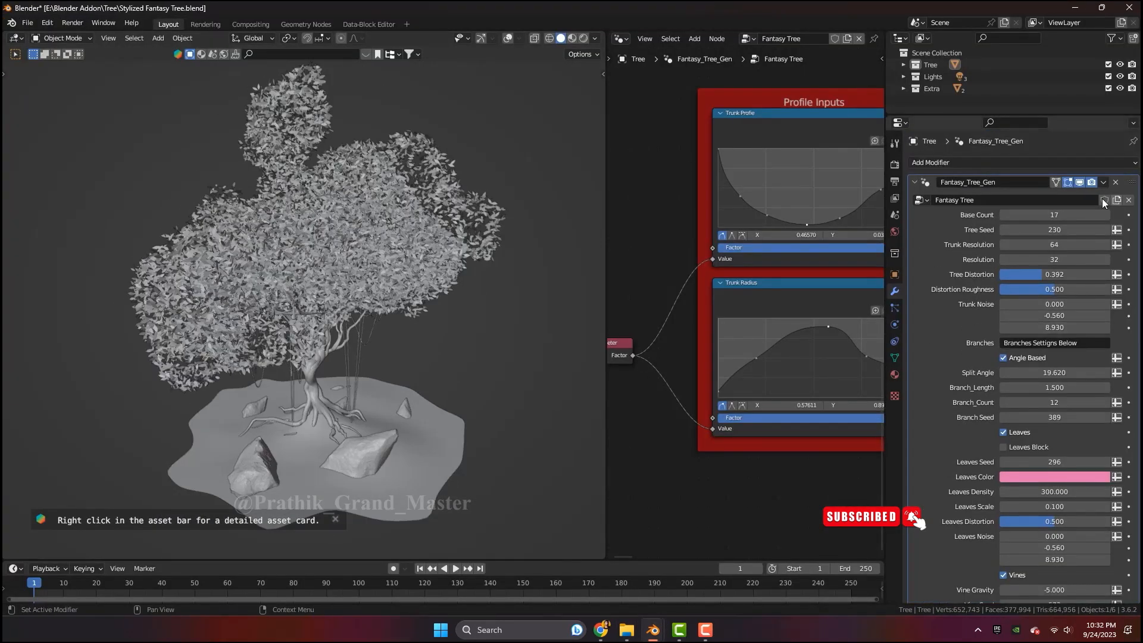
Set the tree generator's Base Count to 11 and its Split Angle to 23.41
drag(1054, 215, 1039, 215)
middle_drag(411, 298, 551, 248)
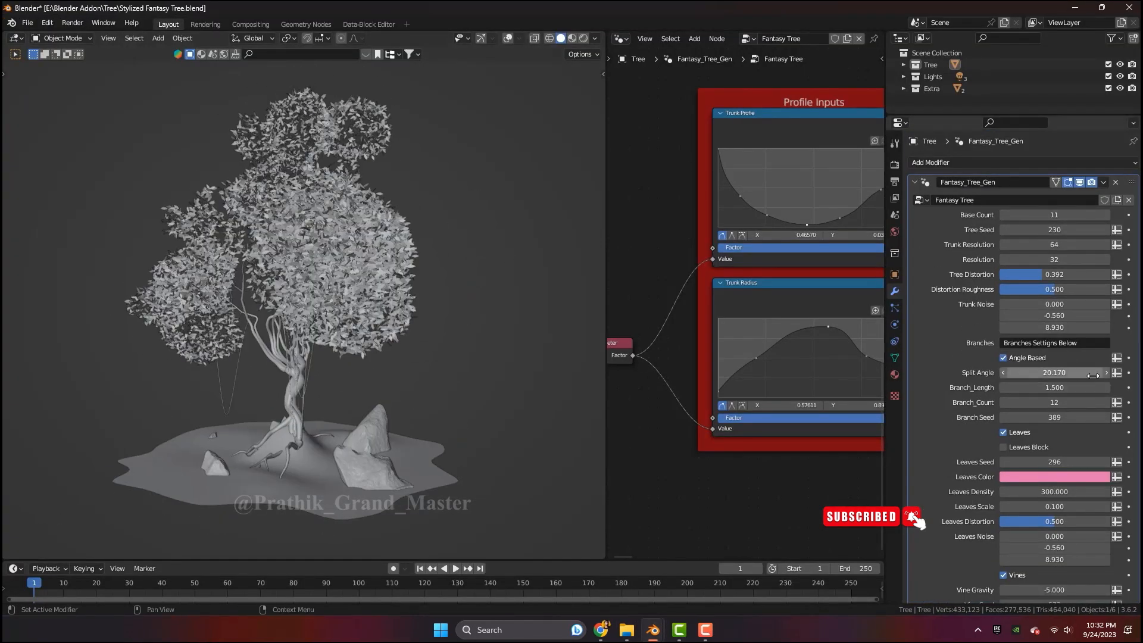
scroll(387, 261, up, 5)
scroll(1054, 468, down, 1)
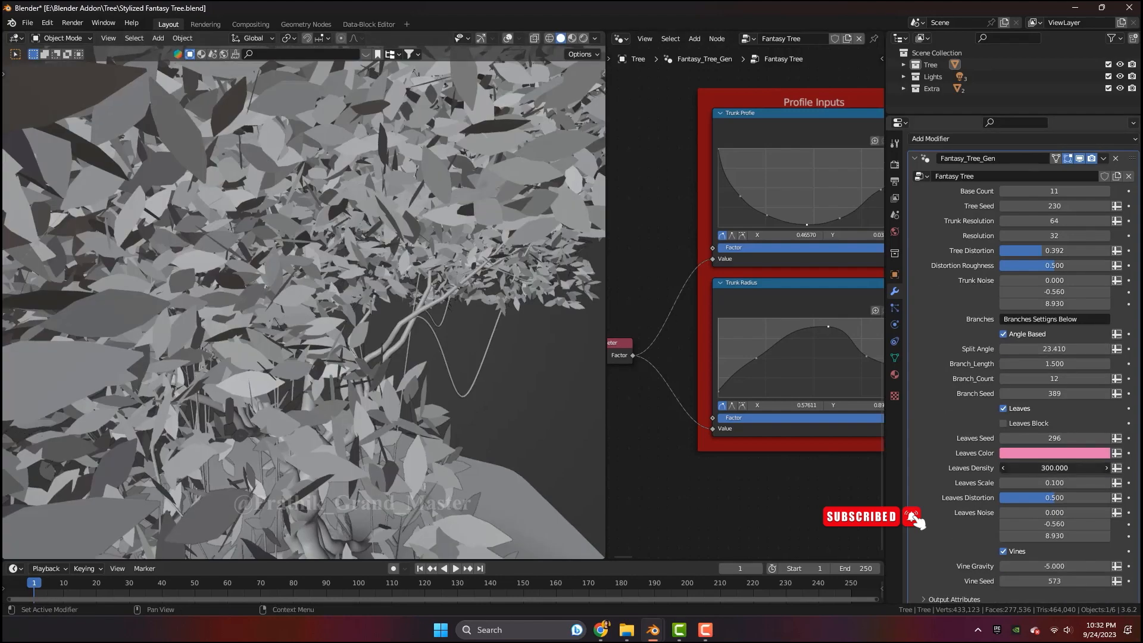
Set the tree's Leaves Density to 294.8 while checking the foliage
drag(1055, 468, 1042, 468)
scroll(428, 301, down, 5)
middle_drag(429, 301, 461, 307)
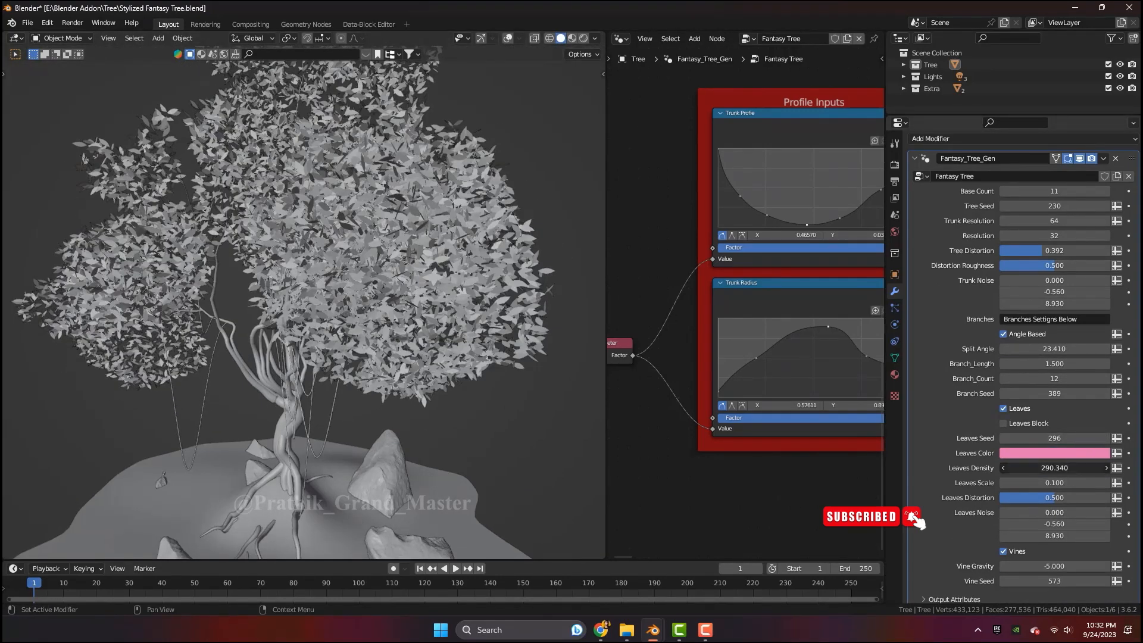
drag(1055, 468, 1057, 468)
Set the tree's Base Count to 12 and try different Tree Seed values, settling on 226
scroll(1039, 216, up, 1)
drag(1061, 231, 1072, 230)
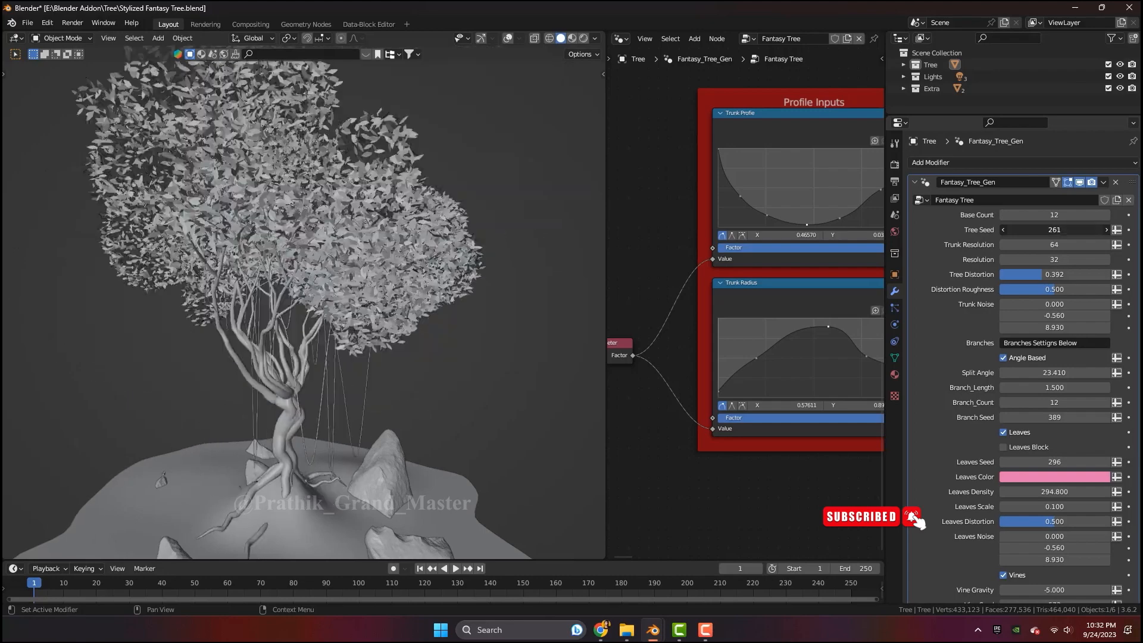
click(1005, 232)
scroll(333, 363, down, 3)
mouse_move(334, 363)
middle_down()
mouse_move(233, 379)
mouse_move(333, 375)
middle_up()
click(1005, 232)
click(1005, 231)
click(1004, 232)
click(1004, 231)
middle_drag(405, 361, 476, 359)
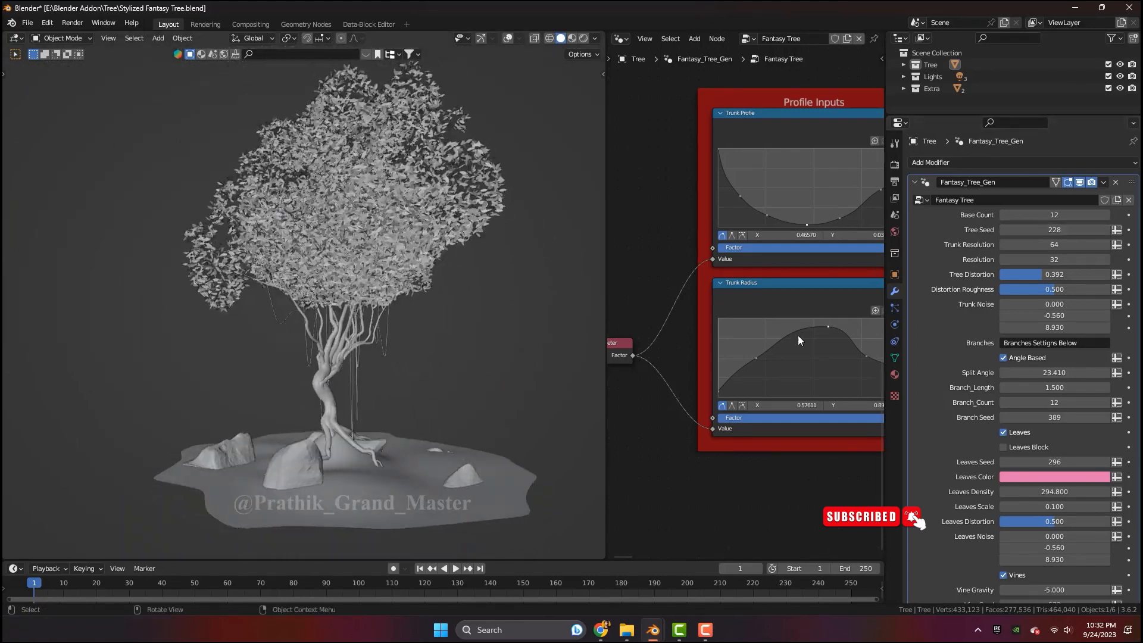
click(1005, 231)
click(1004, 232)
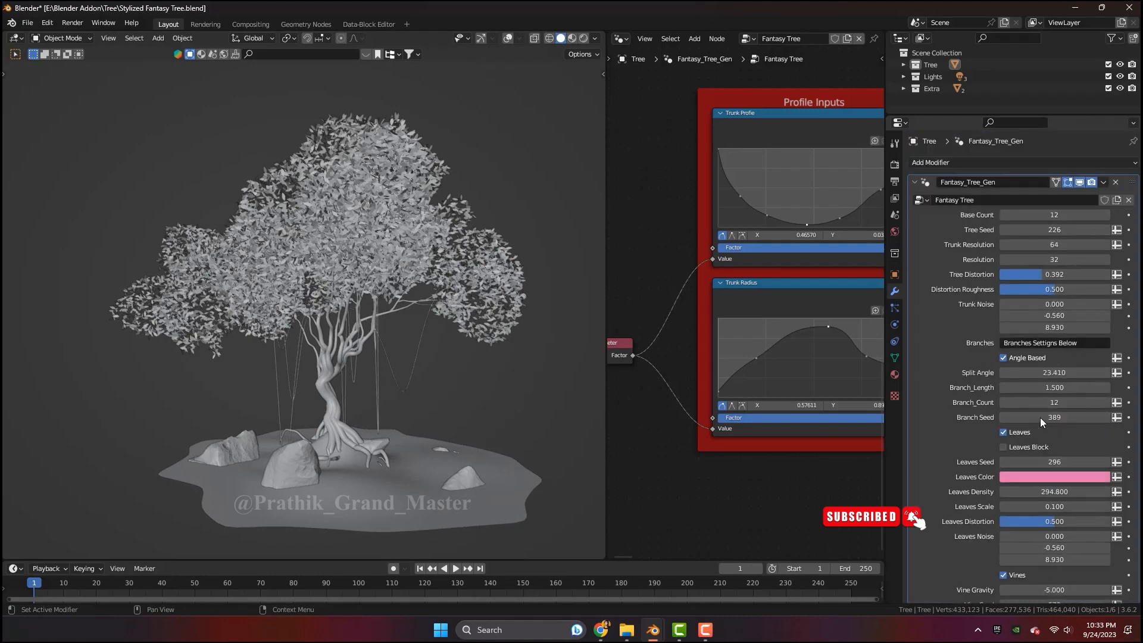
Set the first Trunk Noise value to 0.08, Leaves Scale to 0.14 and Leaves Color to orange, using rendered shading
drag(1054, 304, 1066, 304)
scroll(1070, 502, down, 2)
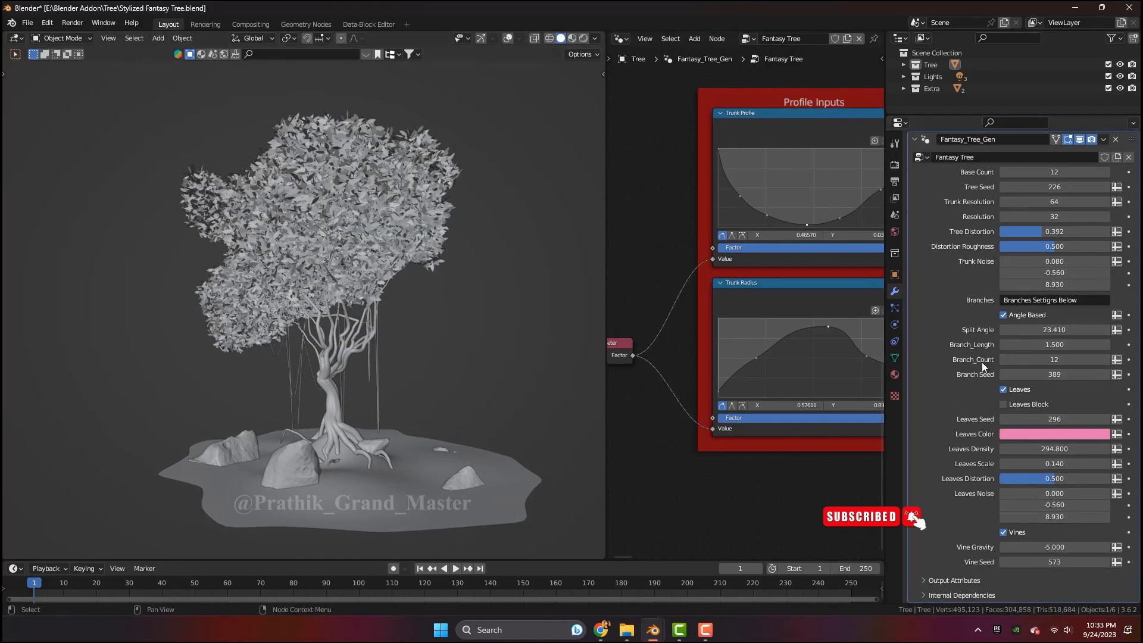
click(583, 39)
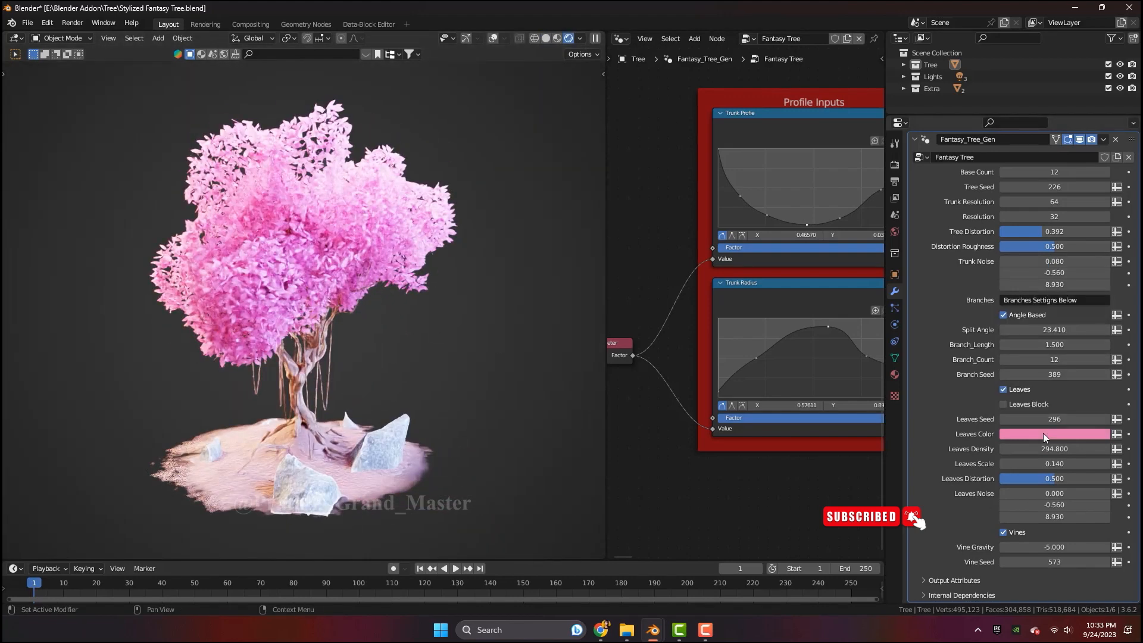
drag(1049, 329, 1027, 341)
Copy the orange-leaved tree from Stylized Fantasy Tree.blend and paste it into the Street_Bench.blend scene
key(ctrl+c)
click(302, 370)
click(542, 565)
mouse_move(653, 629)
click(652, 569)
click(1133, 6)
click(573, 341)
click(595, 570)
key(ctrl+c)
click(546, 380)
middle_drag(618, 449, 639, 418)
click(715, 572)
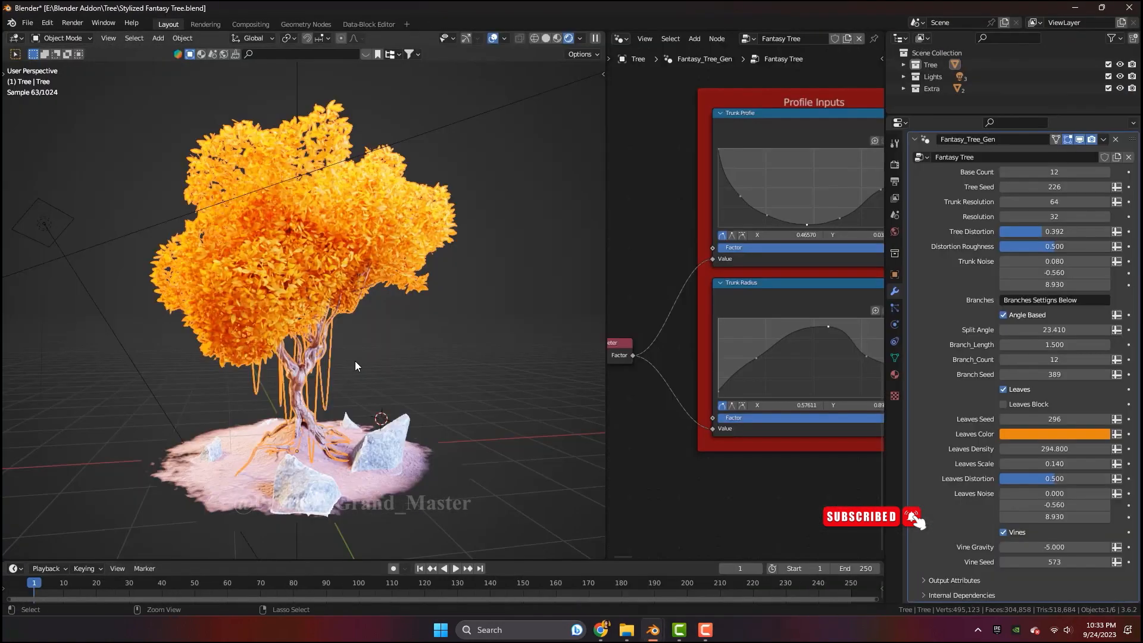
click(594, 570)
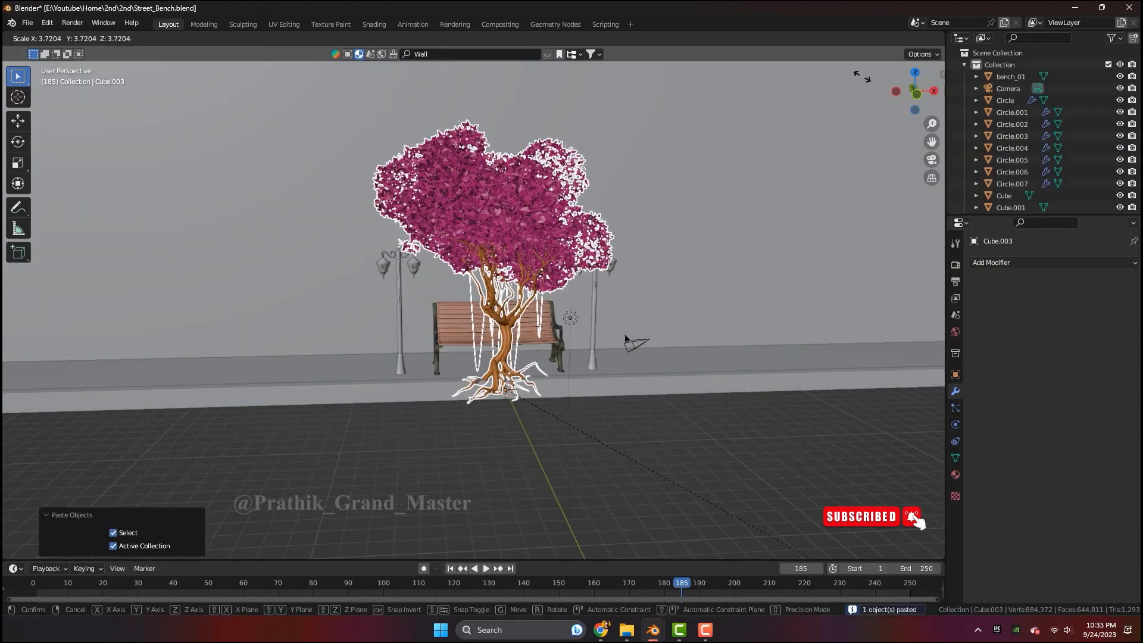
Enlarge the pasted tree to more than three times its size and move it onto the slab
click(803, 53)
key(g)
click(741, 412)
middle_drag(741, 412, 535, 366)
click(590, 367)
key(g)
key(y)
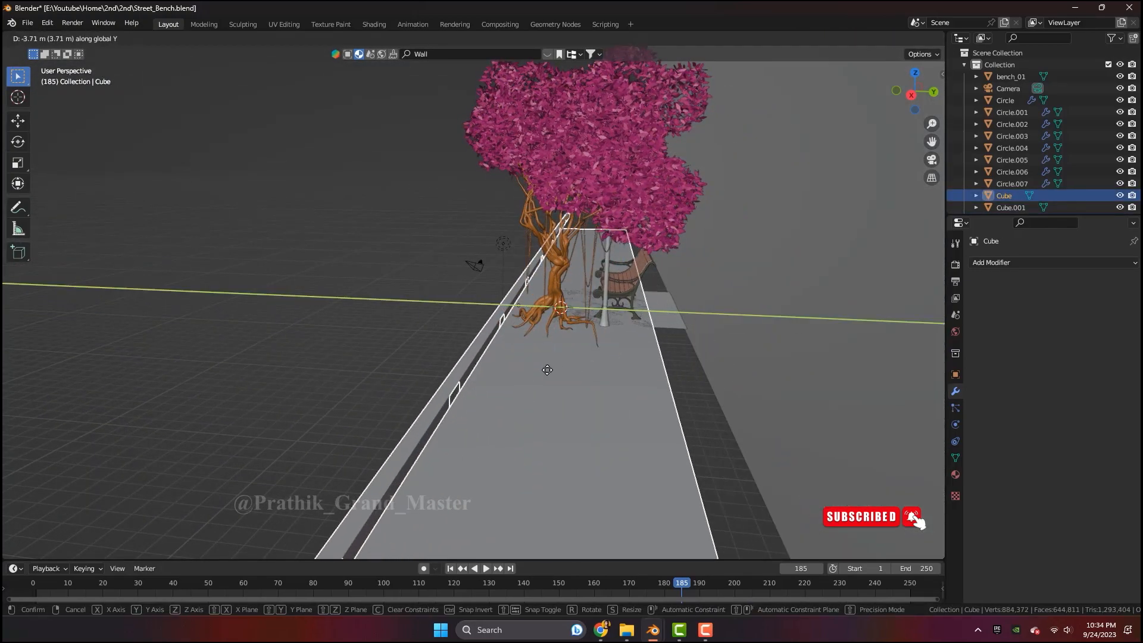
click(578, 375)
Select the tree, scale it down and move it along Y toward the back wall
click(554, 283)
middle_drag(555, 285, 712, 326)
key(s)
click(689, 328)
middle_drag(726, 369, 692, 368)
key(g)
key(y)
click(670, 370)
Scale the tree by 0.761 and shift it along X
key(s)
click(677, 375)
key(g)
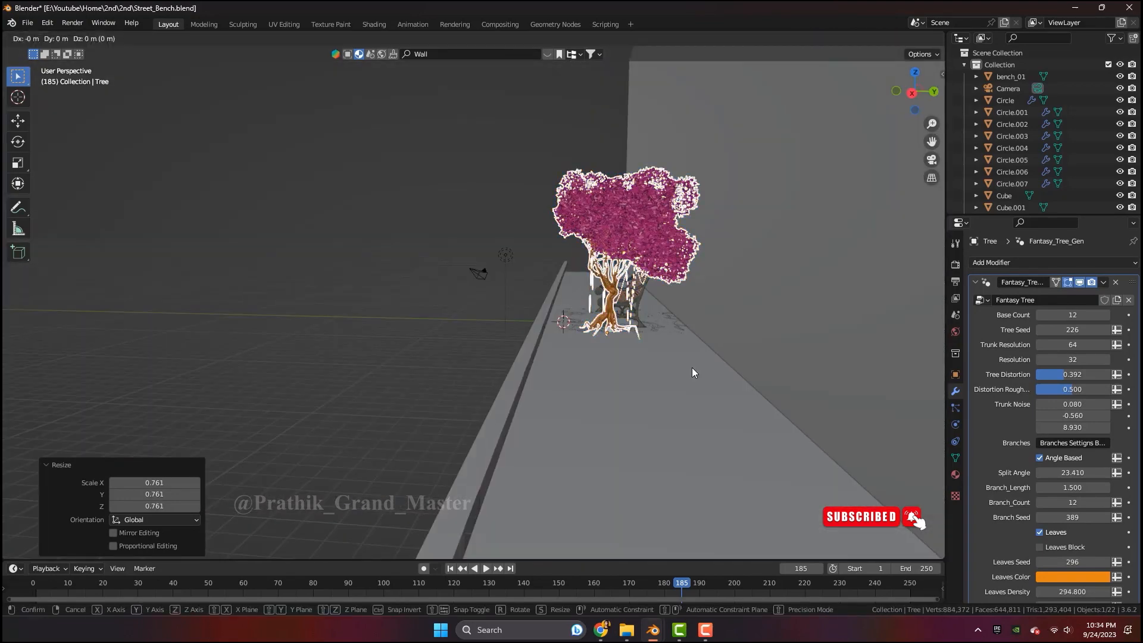
key(x)
click(686, 384)
In front view, move the tree -0.9753 m along X and position it just right of the right lamp
key(KP_1)
key(g)
key(x)
click(513, 341)
shift+middle_drag(514, 341, 644, 354)
key(g)
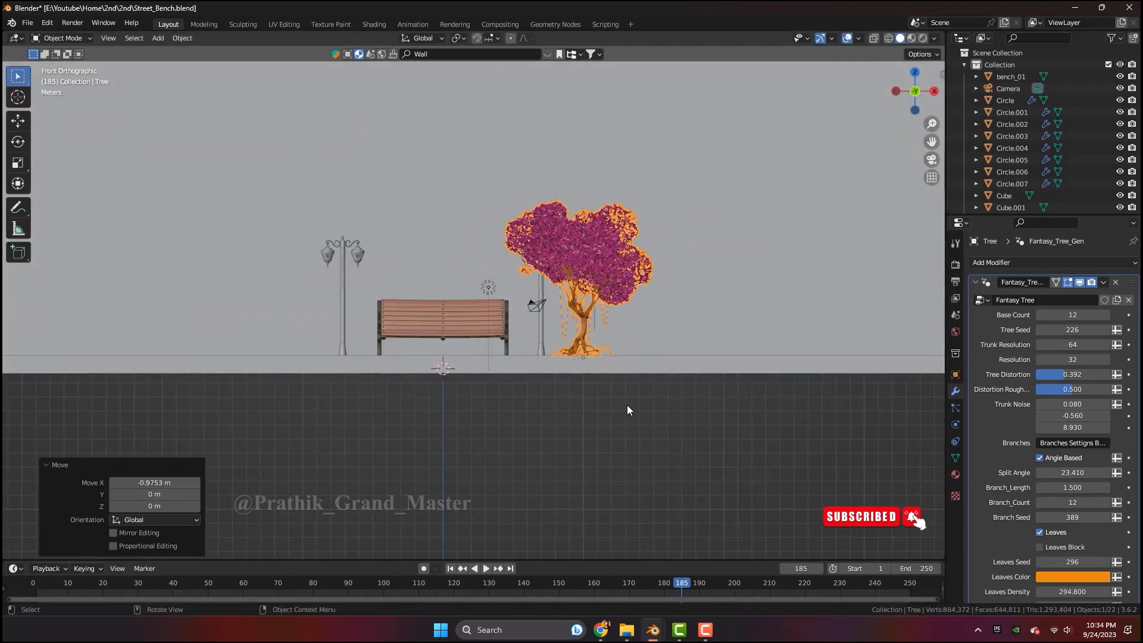
click(597, 330)
Enlarge the tree and move it -1.8513 m along Y toward the front of the slab
key(s)
click(657, 198)
middle_drag(656, 198, 799, 256)
key(g)
key(y)
click(640, 268)
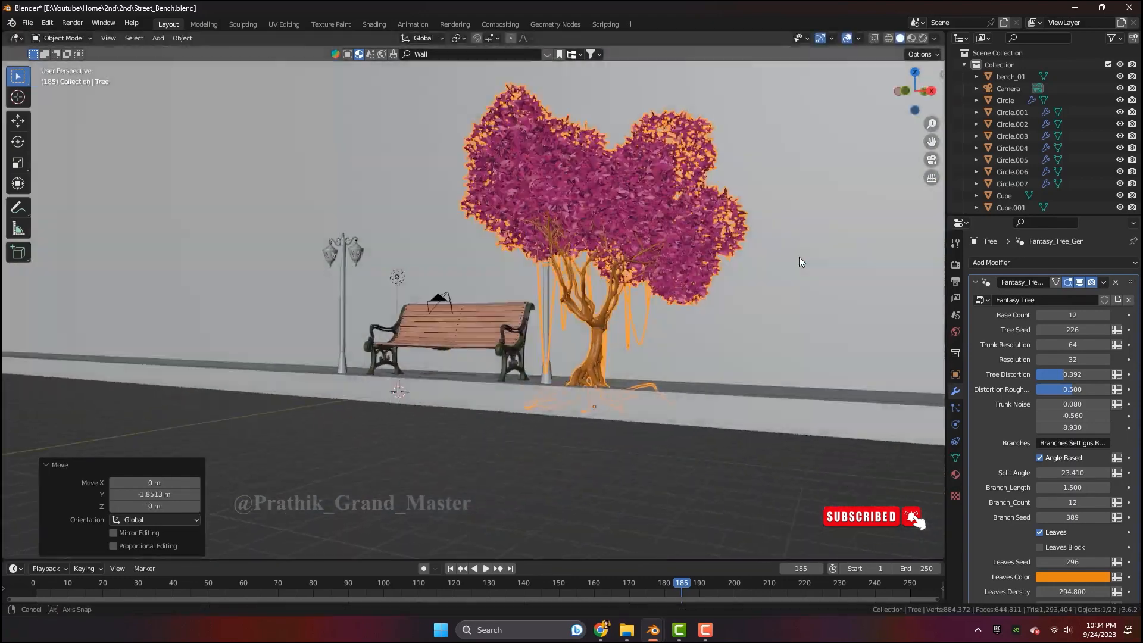
Reposition the tree in front view to the right of the right lamp
key(KP_1)
key(g)
click(691, 428)
Look through the camera with Camera to View enabled and bring the framing closer to the bench
key(KP_0)
key(n)
click(939, 128)
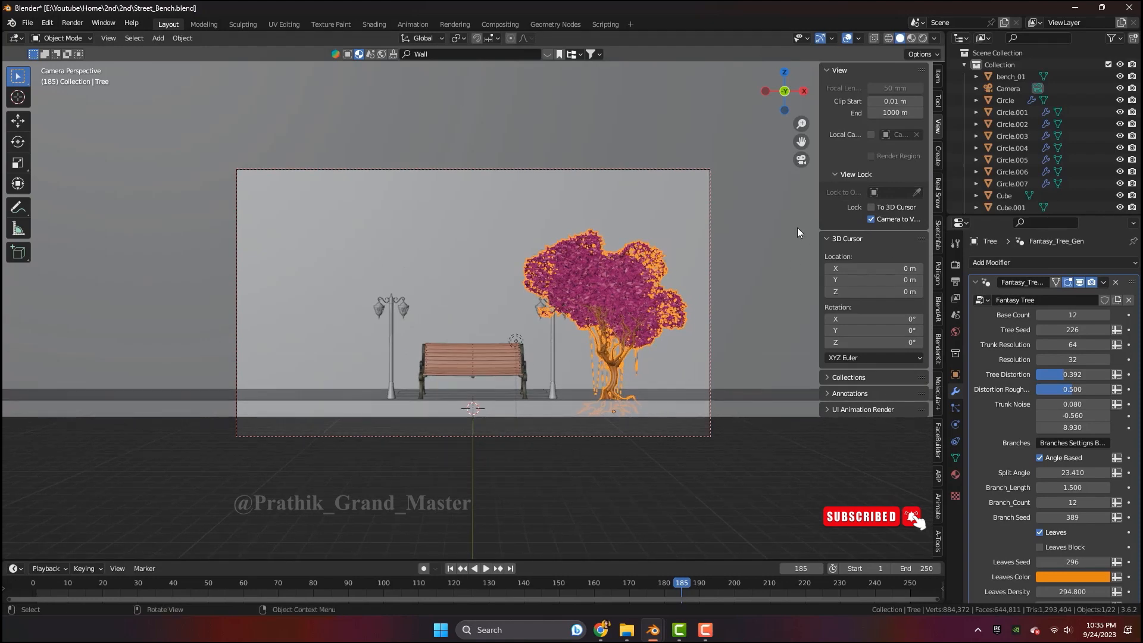
scroll(567, 321, up, 3)
key(n)
Select the slab, snap the 3D cursor to it and add a cube there
middle_drag(792, 406, 709, 416)
scroll(710, 415, up, 4)
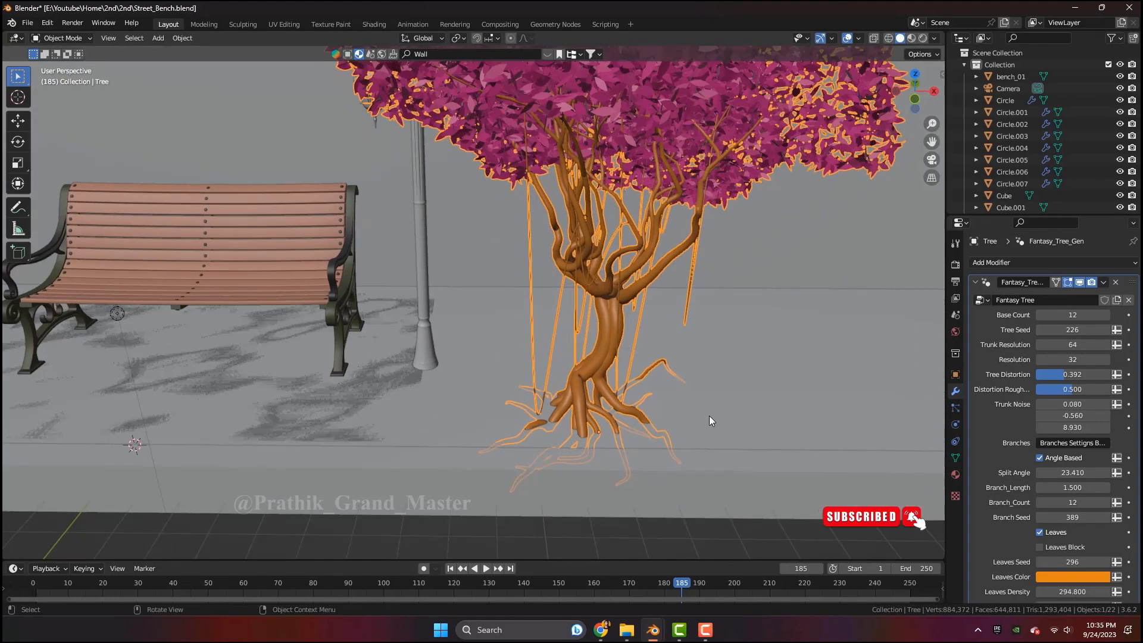
click(709, 416)
key(shift+s)
click(564, 469)
key(shift+a)
click(559, 386)
key(g)
click(914, 322)
key(ctrl+z)
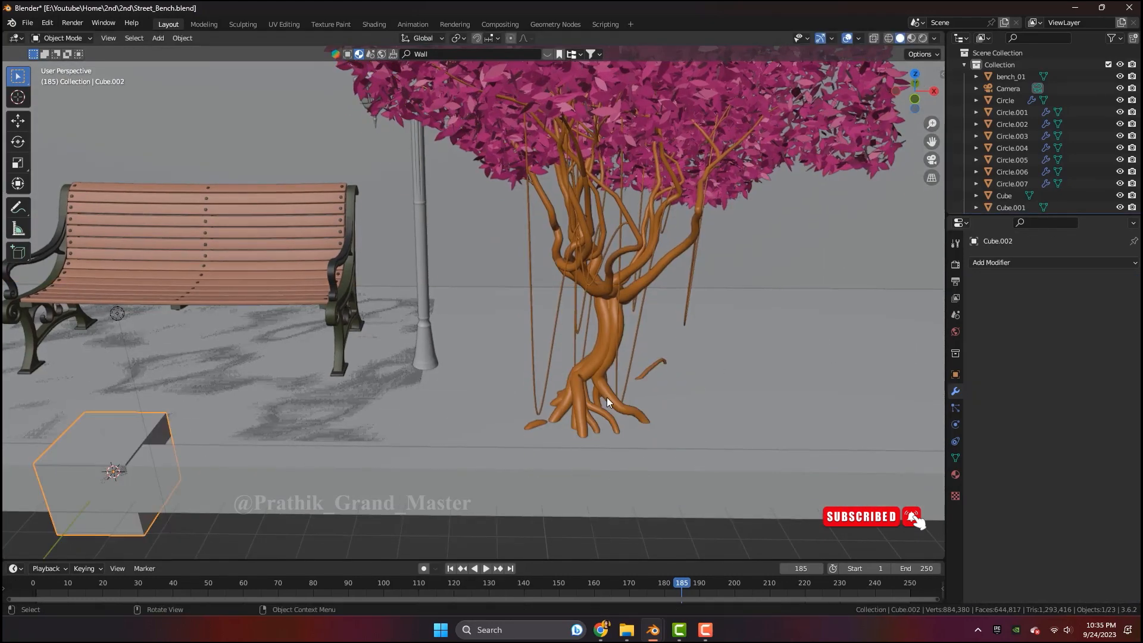
Move the new cube along X to the tree and 2.4822 m along Y so it surrounds the trunk's base
key(g)
key(x)
click(144, 401)
middle_drag(144, 405, 712, 461)
key(g)
click(824, 449)
middle_drag(825, 449, 770, 434)
Resize the new cube around the tree trunk, scaling it by 1.282 along X
key(s)
key(z)
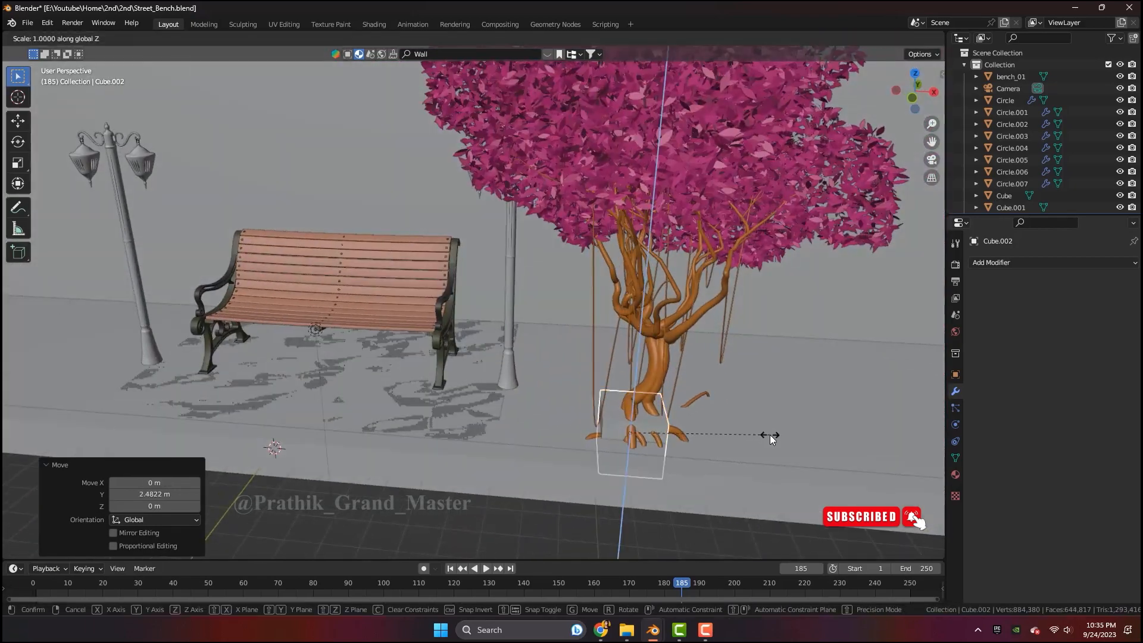
key(x)
click(774, 491)
middle_drag(774, 491, 788, 427)
Move the cube along X to center it on the trunk and readjust its width along X
key(g)
key(x)
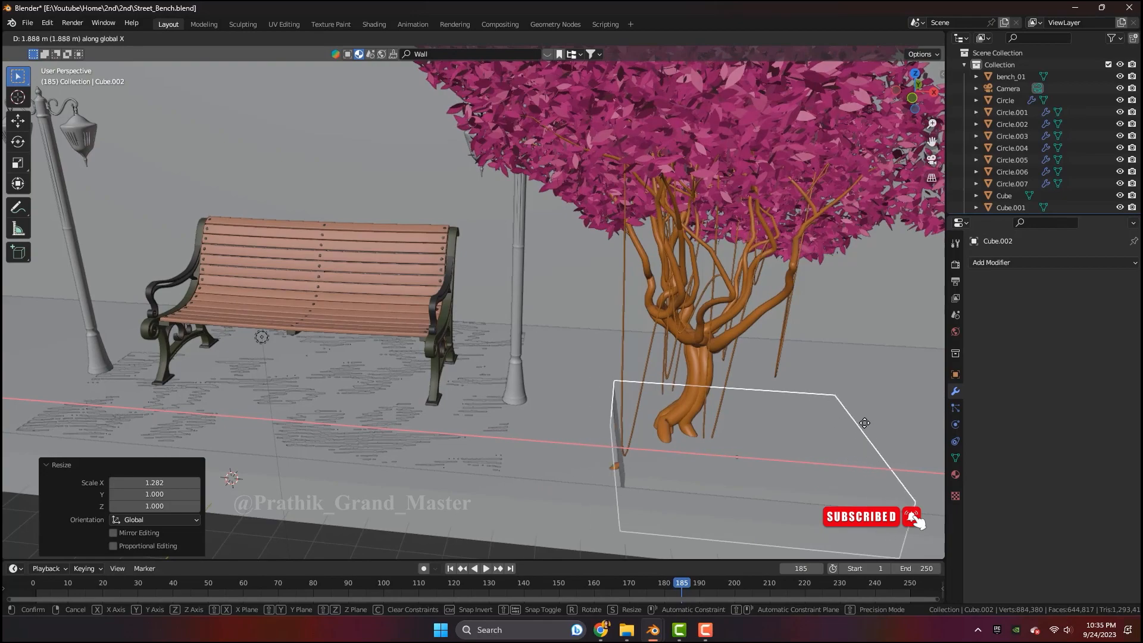
key(x)
click(762, 442)
key(g)
key(x)
click(775, 439)
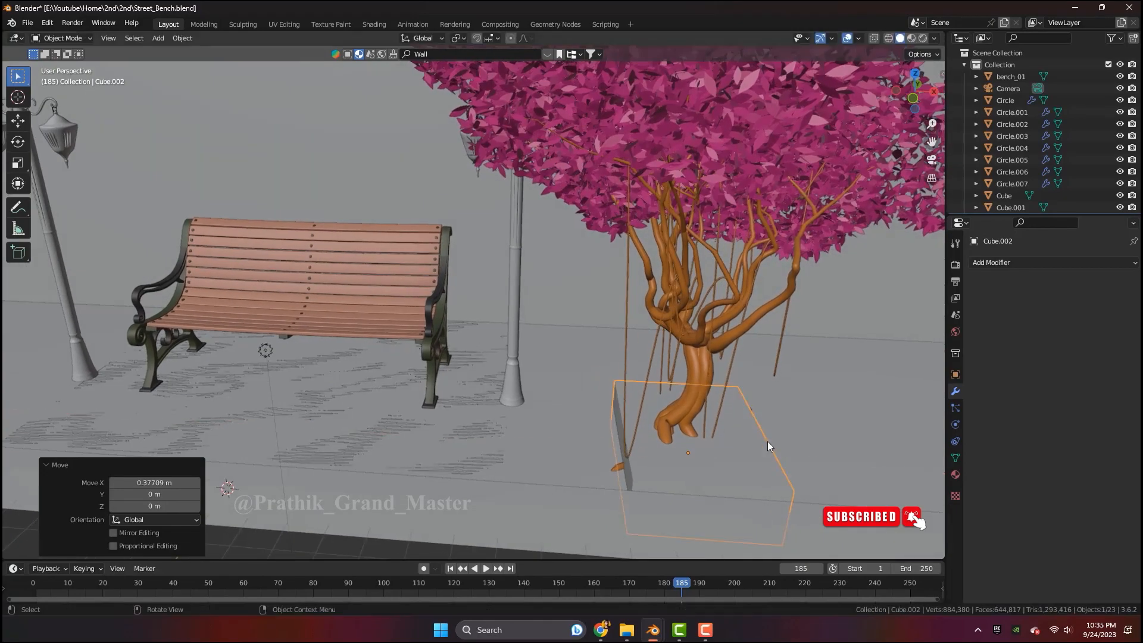
key(s)
key(x)
click(786, 445)
middle_drag(786, 444, 702, 417)
Inset the cube's upper face by 0.1539 m and extrude the inner face down into a recess
key(Tab)
key(i)
click(765, 441)
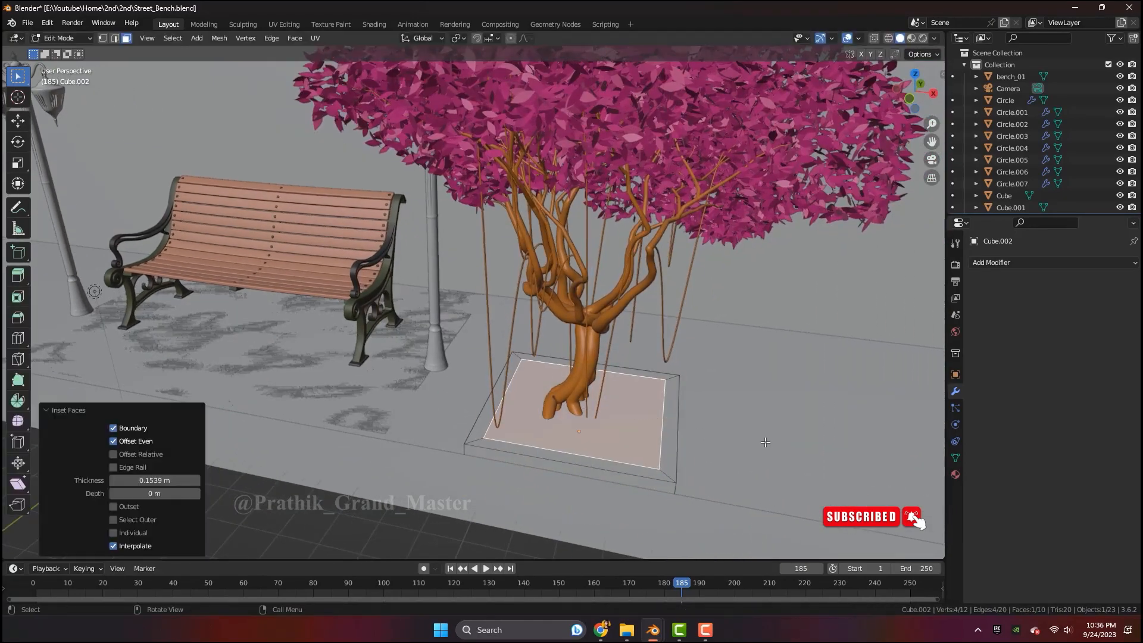
click(765, 447)
key(Tab)
Lower the recessed tree base into the slab by 0.22227 m along Z
middle_drag(763, 446, 736, 406)
key(g)
key(z)
click(661, 415)
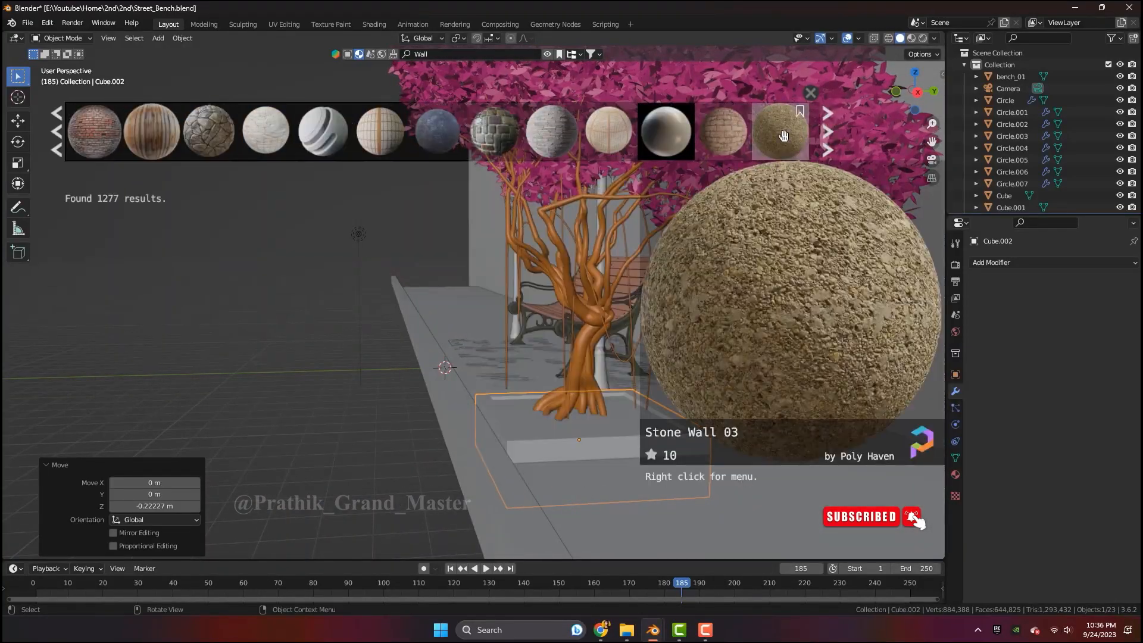
Search the online material library for GROUND materials and save the file
click(827, 138)
click(827, 145)
click(458, 54)
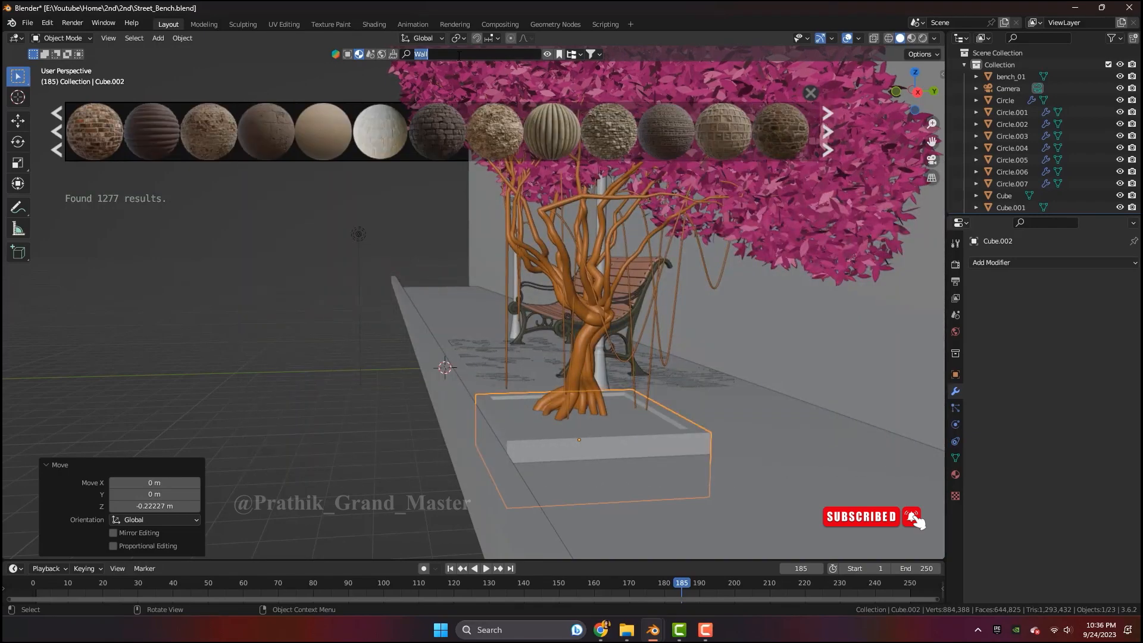
click(496, 129)
key(ctrl+s)
Display the scene around the tree base in rendered shading with the viewport overlays hidden
scroll(596, 357, up, 3)
middle_drag(535, 314, 632, 321)
click(923, 38)
click(833, 38)
middle_drag(524, 393, 619, 399)
Split the 3D viewport vertically and turn the new area into a UV Editor
drag(4, 37, 352, 66)
click(16, 38)
click(45, 150)
click(16, 39)
click(41, 98)
Turn the overlays back on and unwrap the tree base in Edit Mode with Smart UV Project at a 66° angle limit
scroll(648, 379, down, 3)
key(Tab)
scroll(648, 378, down, 3)
scroll(250, 322, down, 3)
scroll(627, 324, up, 3)
click(886, 38)
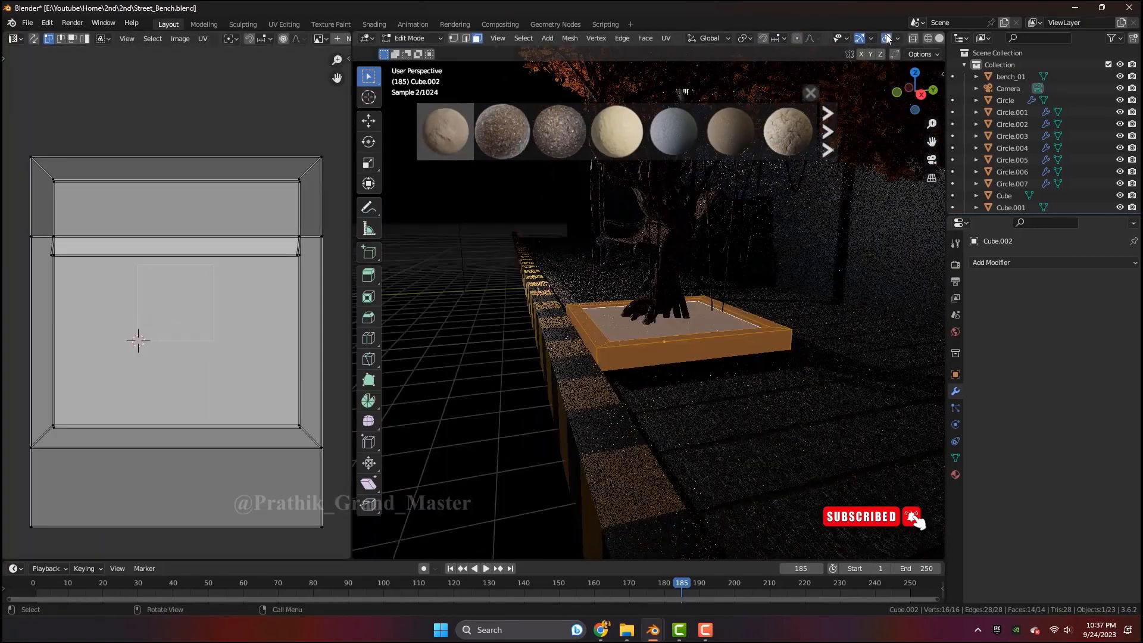
scroll(719, 317, up, 1)
key(u)
click(720, 312)
click(723, 420)
scroll(179, 300, up, 8)
scroll(746, 203, up, 2)
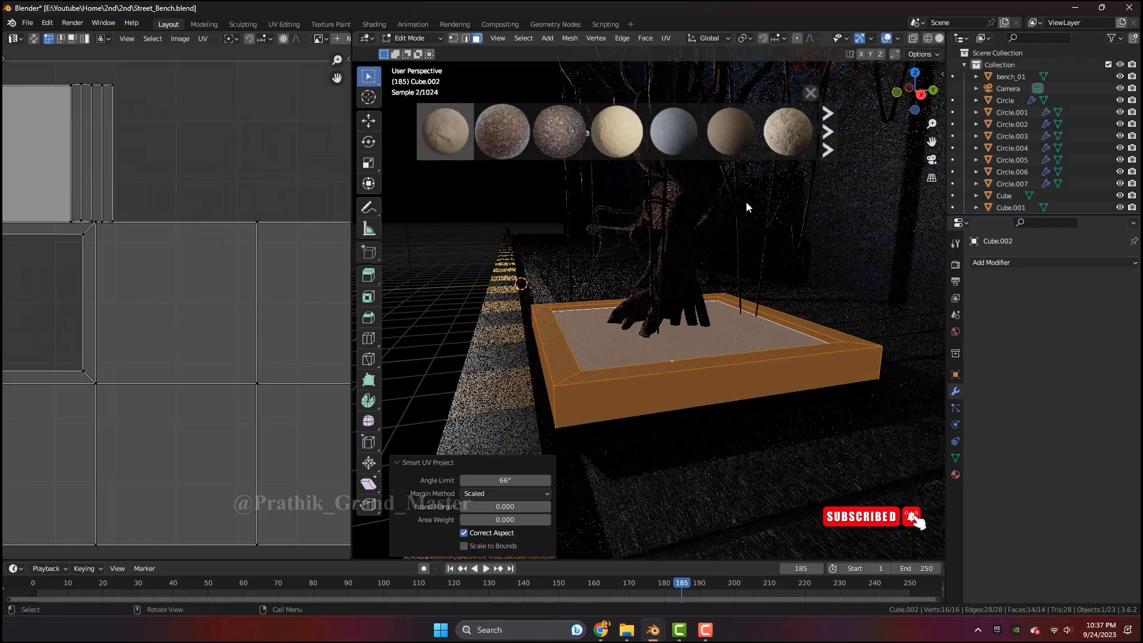
Apply a ground material from the library's search results to the tree base
click(832, 138)
drag(731, 131, 724, 341)
scroll(680, 363, up, 1)
scroll(720, 374, down, 1)
scroll(719, 374, up, 1)
key(Tab)
Show Ground 4_4K_Color.jpg in the UV Editor and scale all of the tree base's UVs over it
scroll(220, 272, down, 8)
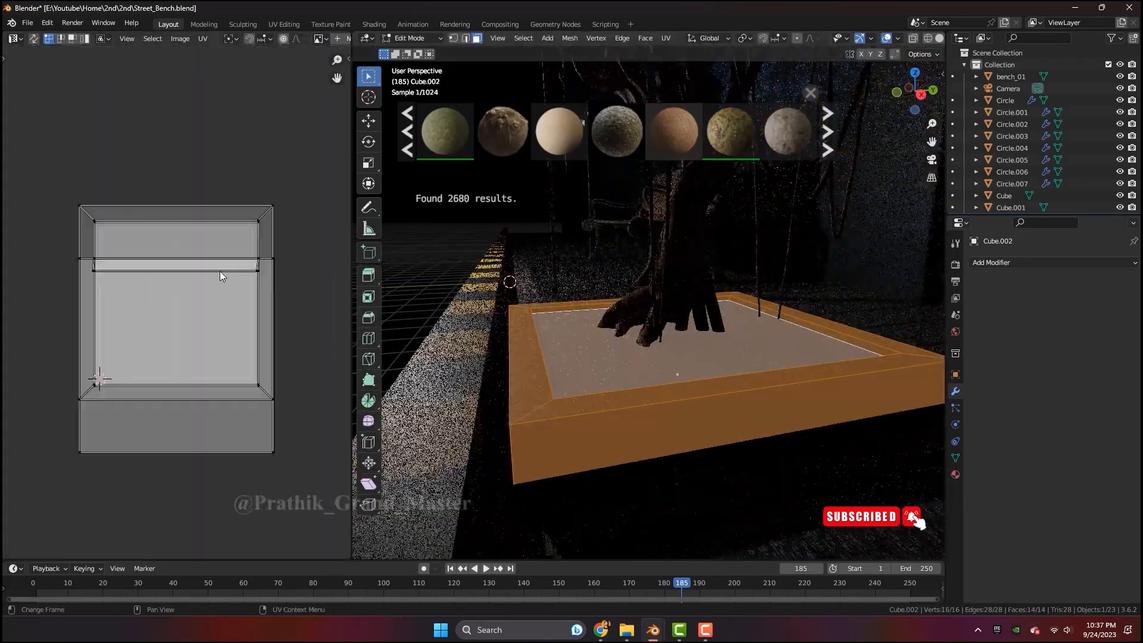
scroll(220, 272, down, 2)
key(a)
click(382, 136)
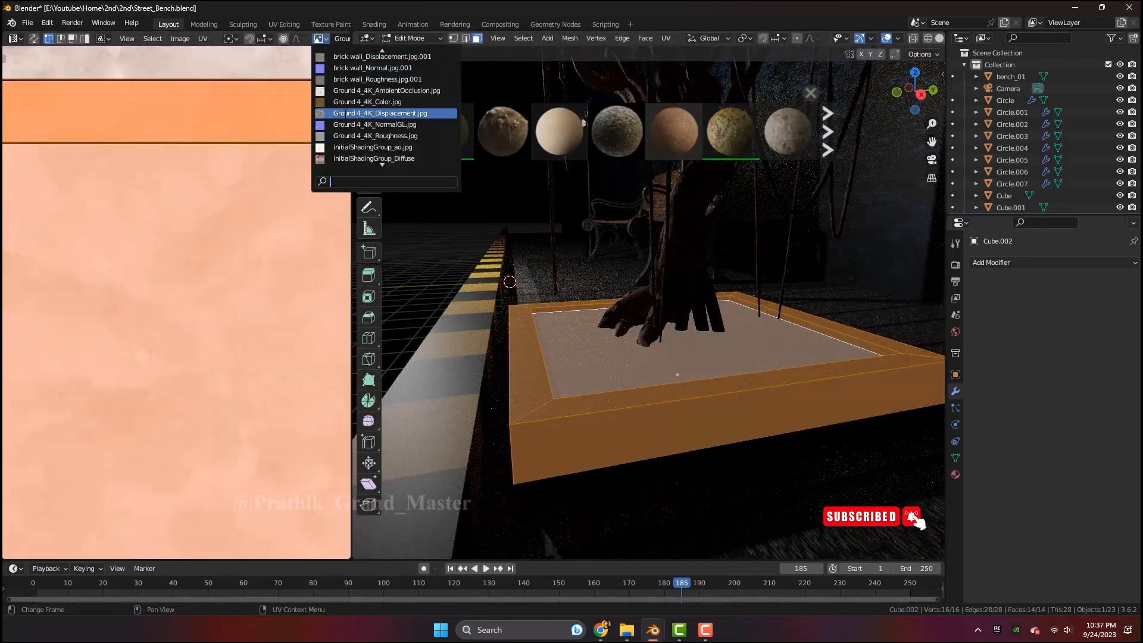
click(367, 102)
scroll(250, 294, down, 8)
key(s)
click(321, 268)
key(Tab)
middle_drag(623, 315, 706, 349)
scroll(630, 383, down, 5)
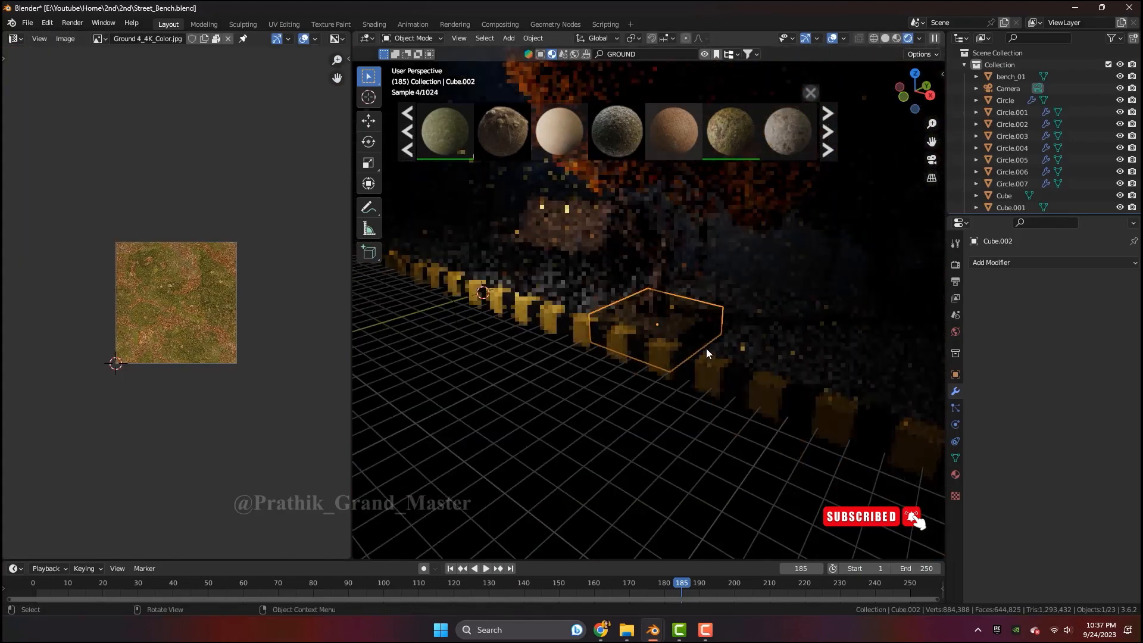
Browse further ground materials and apply a different one to the tree base
click(826, 142)
click(826, 142)
click(826, 141)
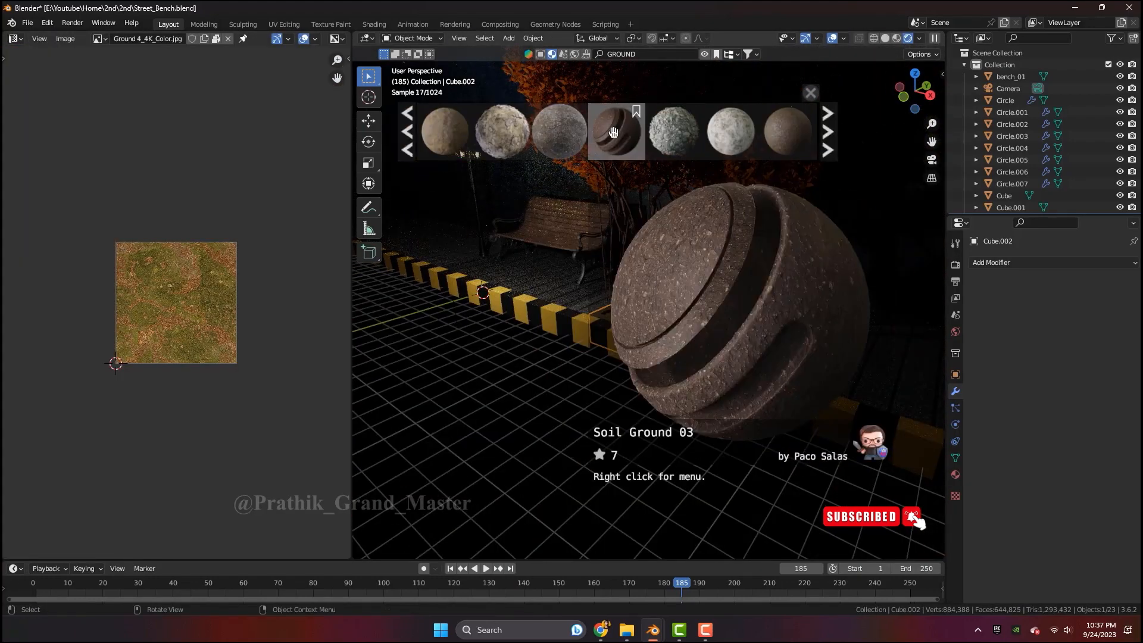
click(824, 141)
click(824, 141)
drag(566, 135, 673, 334)
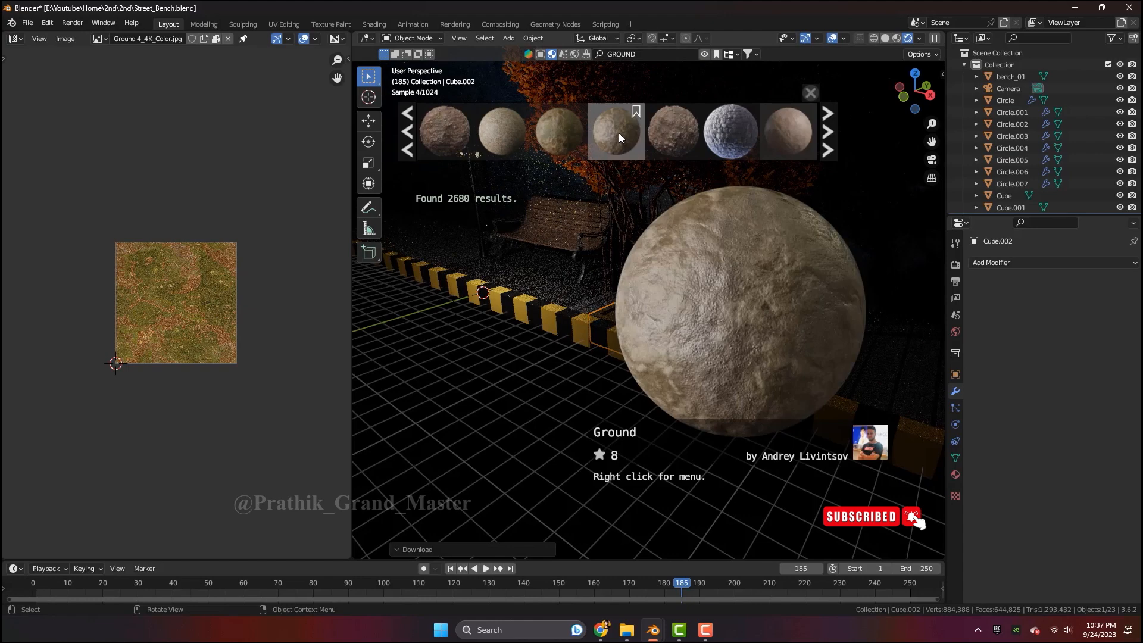
Show Ground047_2K_Color.jpg in the UV Editor and enlarge the tree base's UVs over it
scroll(684, 323, up, 7)
key(Tab)
scroll(684, 323, down, 3)
click(320, 39)
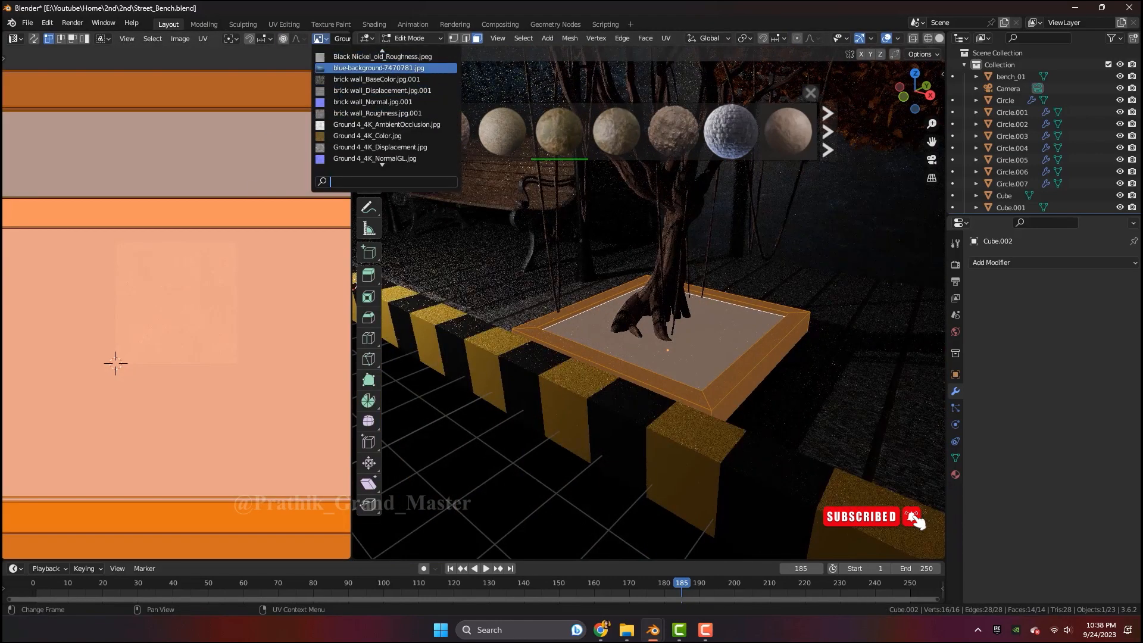
scroll(268, 280, down, 5)
key(s)
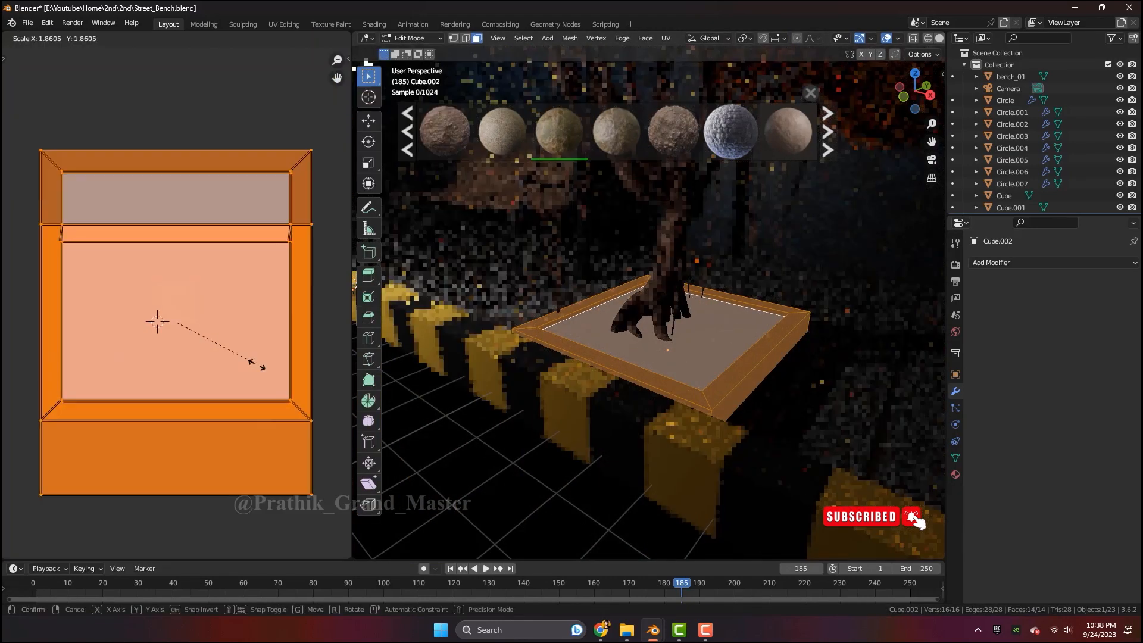
click(225, 347)
key(Tab)
Close the asset results and duplicate the tree base along X to the opposite side of the bench
scroll(633, 401, up, 6)
scroll(633, 401, down, 10)
middle_drag(633, 401, 697, 429)
scroll(666, 419, up, 2)
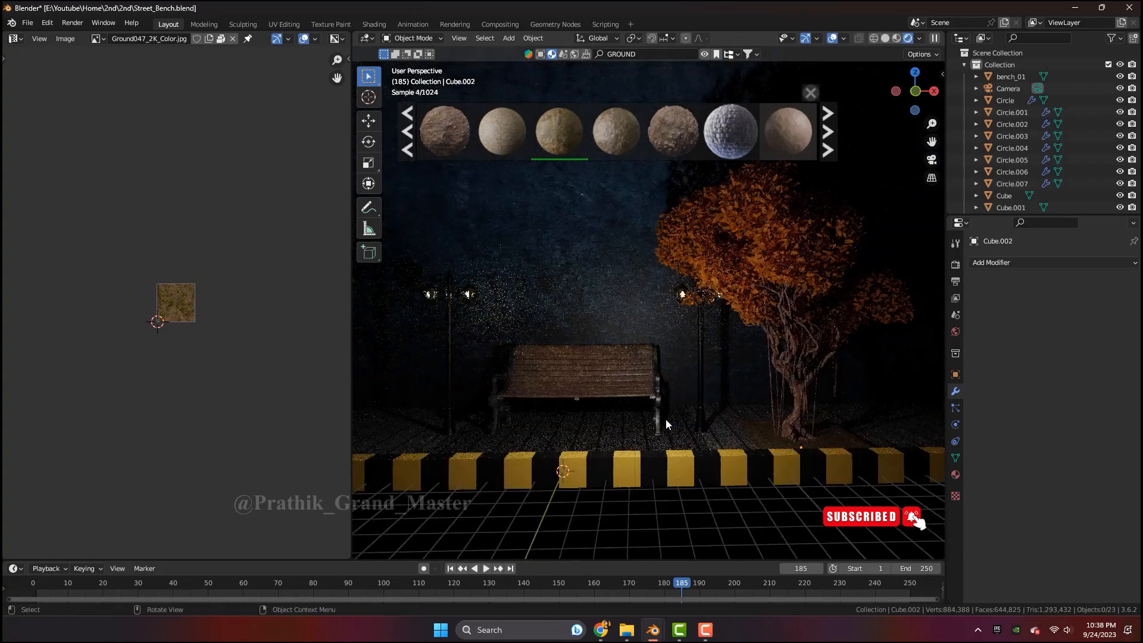
click(811, 93)
click(761, 438)
scroll(761, 438, down, 1)
mouse_move(762, 438)
middle_down()
mouse_move(756, 412)
mouse_move(771, 418)
middle_up()
key(shift+d)
key(x)
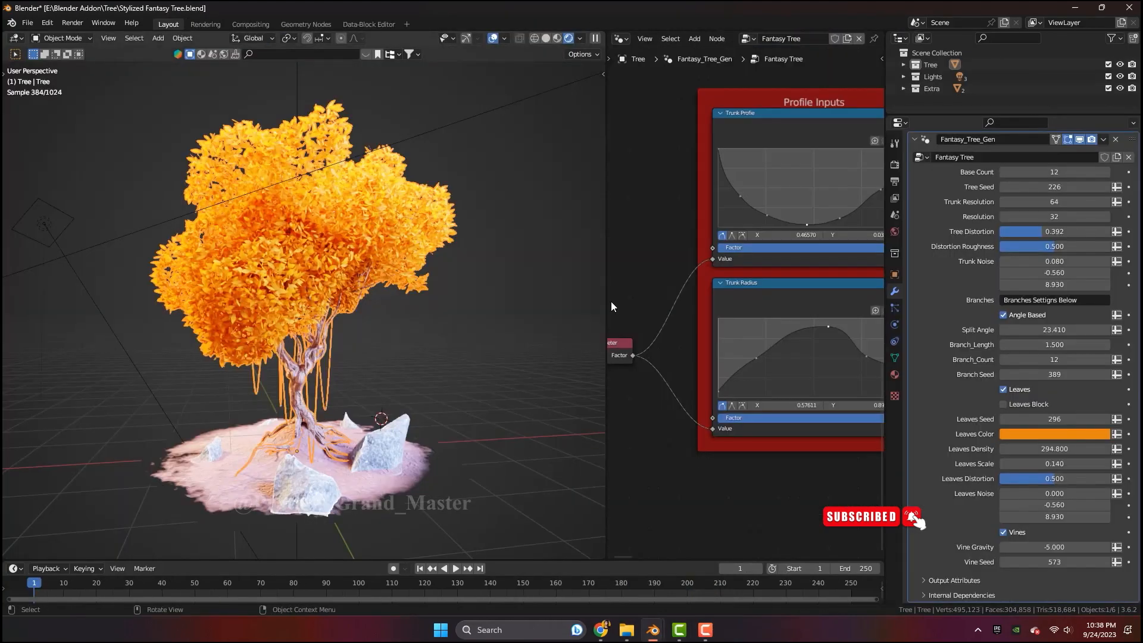
In the Stylized Fantasy Tree file, set the tree's Base Count to 13 and its Tree Seed to 215
click(1106, 210)
drag(1106, 213, 1072, 212)
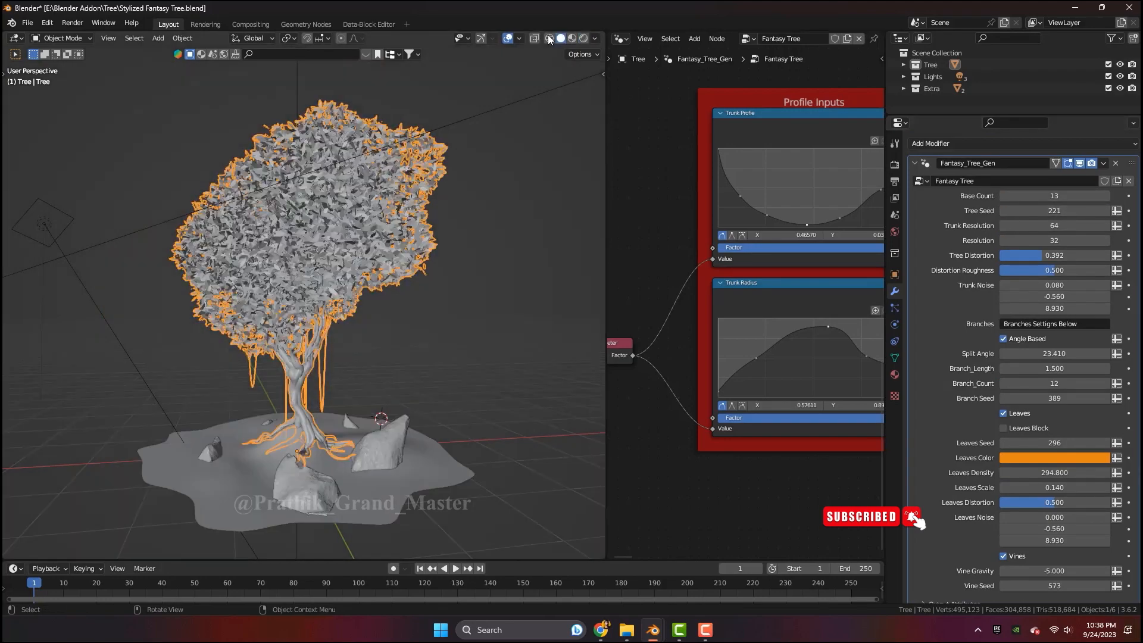
drag(1042, 213, 1004, 213)
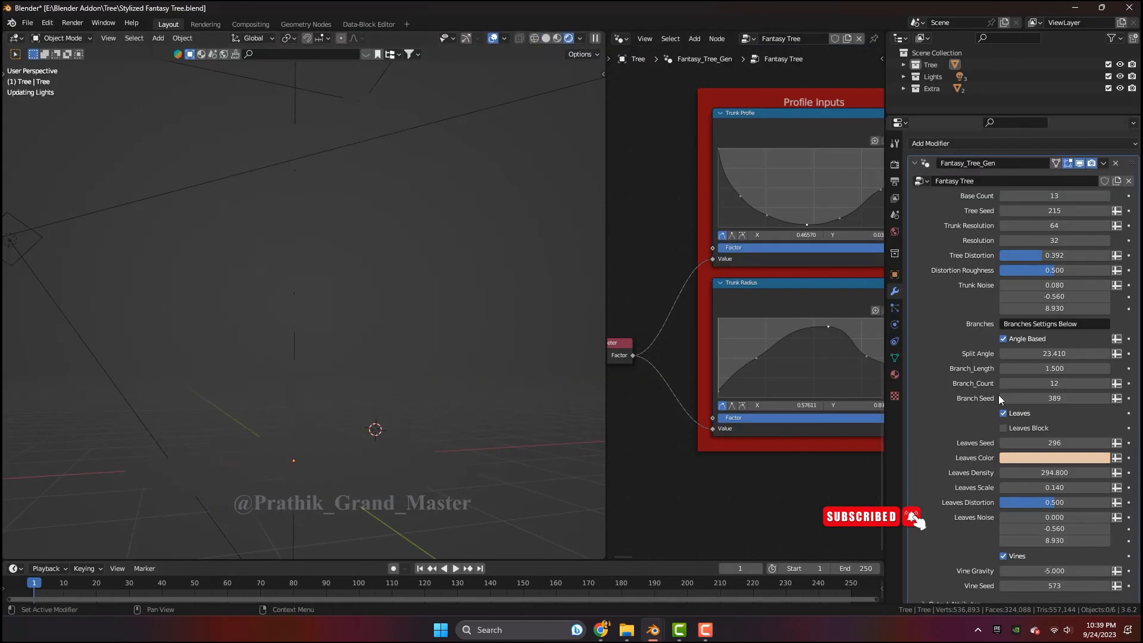
Try different leaf tints and set the tree's Leaves Color to a soft yellow
click(1054, 458)
click(1028, 458)
drag(1062, 344, 1051, 309)
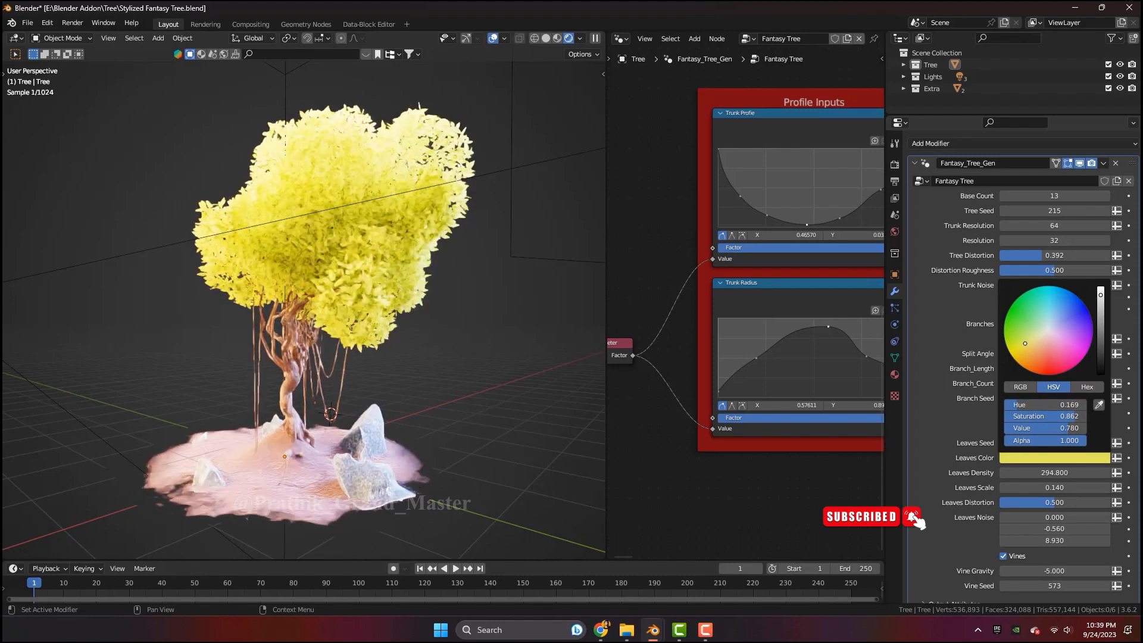
middle_drag(271, 316, 402, 344)
scroll(397, 287, up, 2)
middle_drag(397, 287, 492, 362)
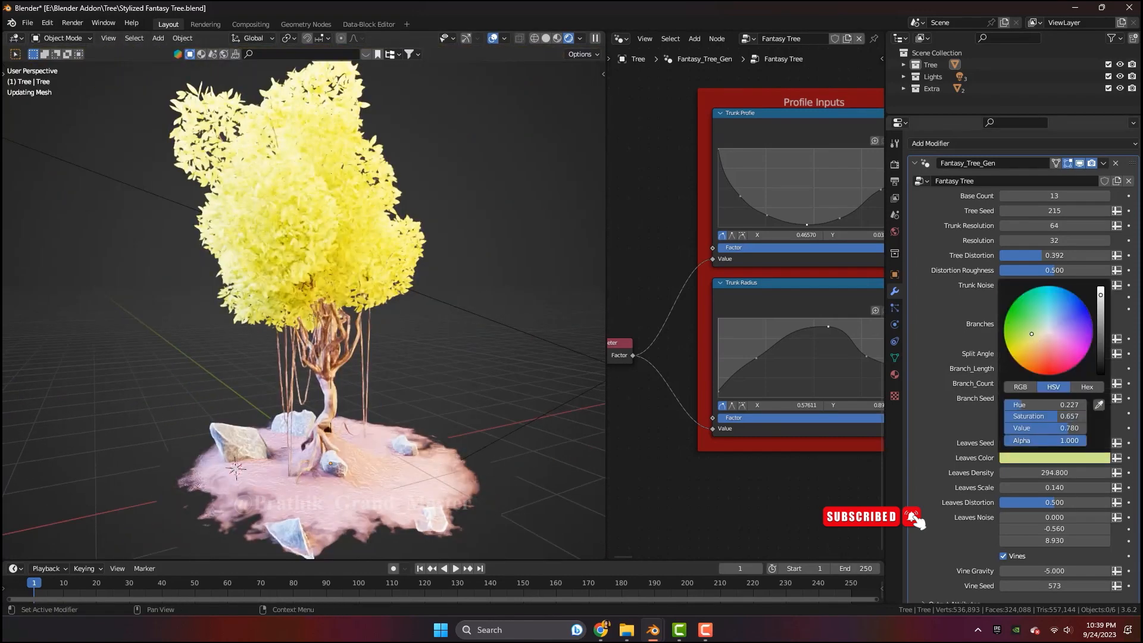
drag(1013, 316, 1036, 321)
middle_drag(587, 329, 403, 352)
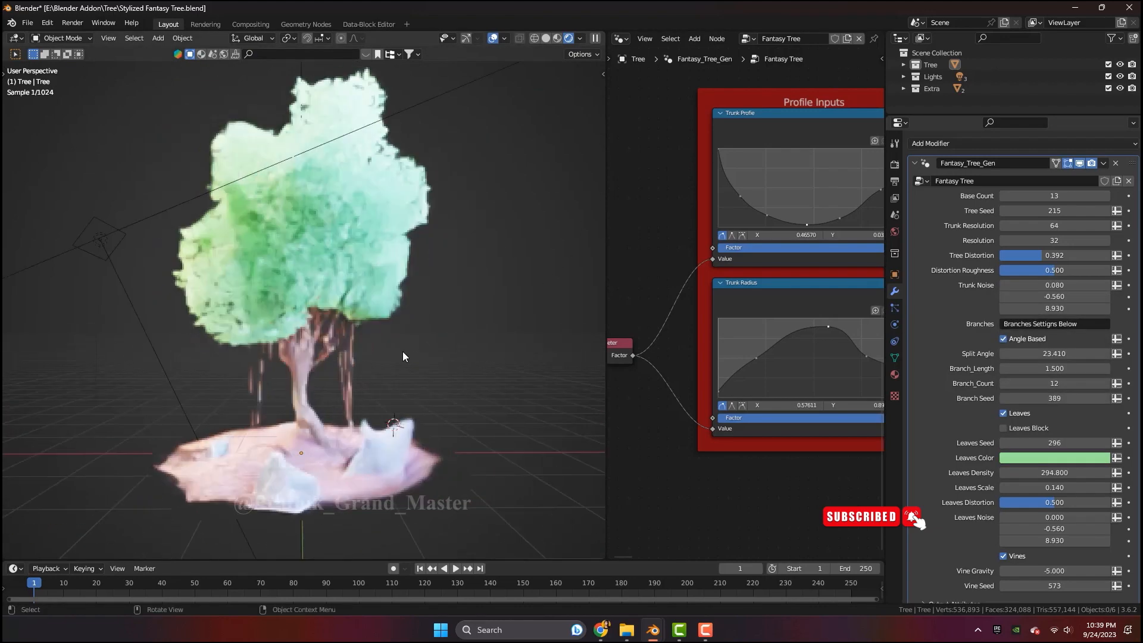
drag(1036, 341, 1029, 341)
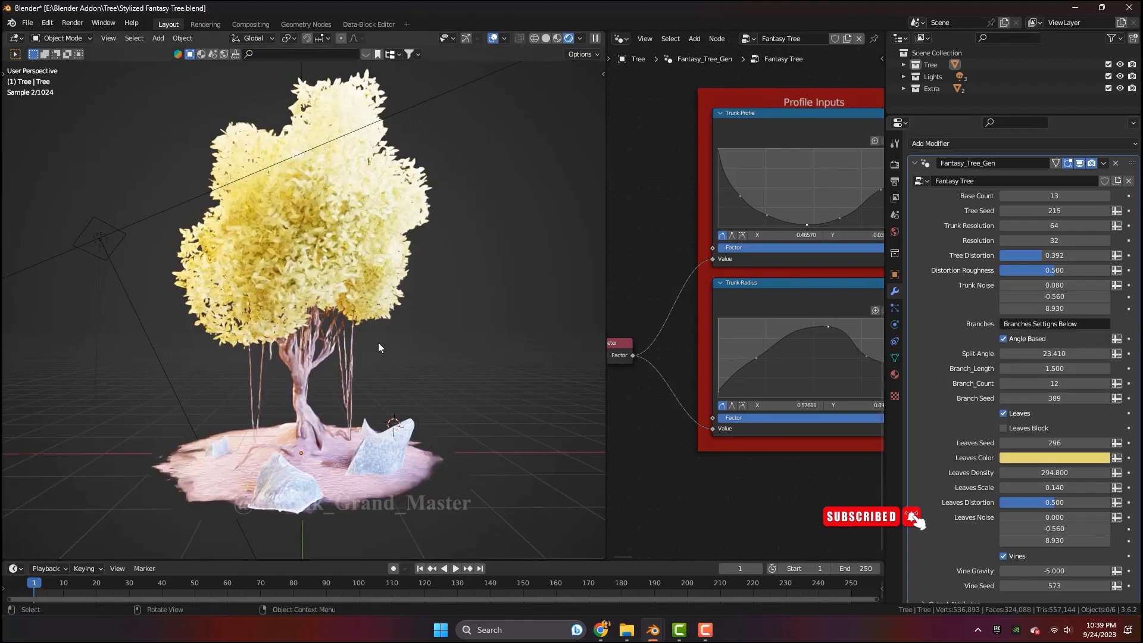
scroll(1093, 356, up, 1)
Step through the tree shapes and set the Tree Seed to 222
click(1106, 230)
click(1106, 230)
click(1106, 230)
click(1106, 230)
click(1105, 230)
click(1106, 230)
click(1106, 230)
click(1004, 230)
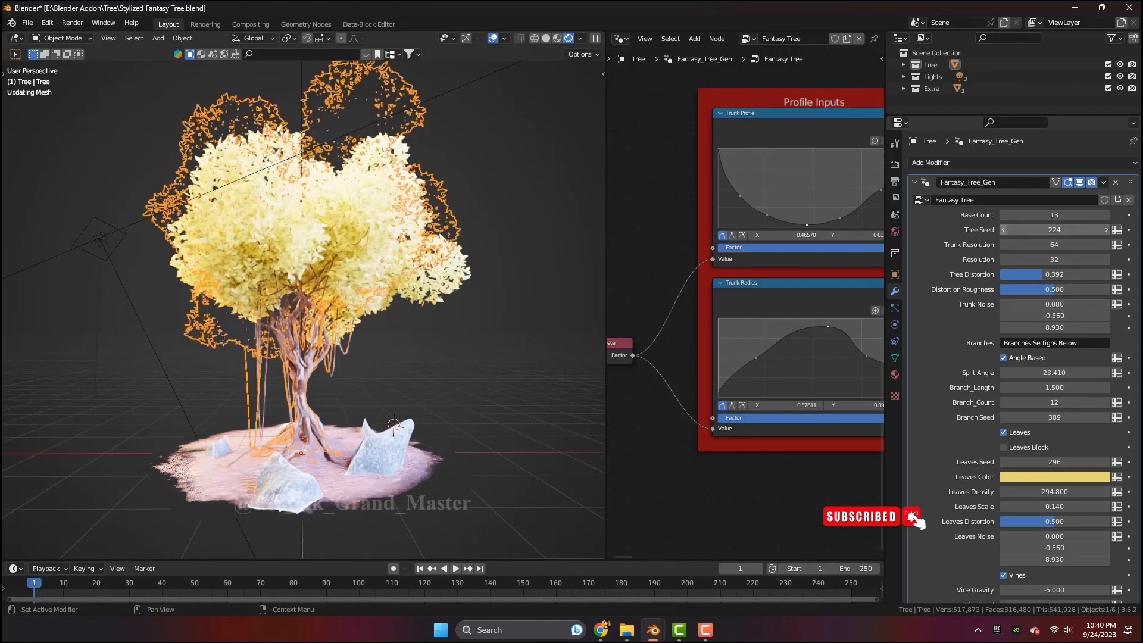
click(1005, 230)
Copy the generated tree and paste it into the Street_Bench file, shown in solid shading
middle_drag(477, 262, 381, 250)
mouse_move(381, 250)
middle_down()
mouse_move(424, 245)
mouse_move(249, 344)
middle_up()
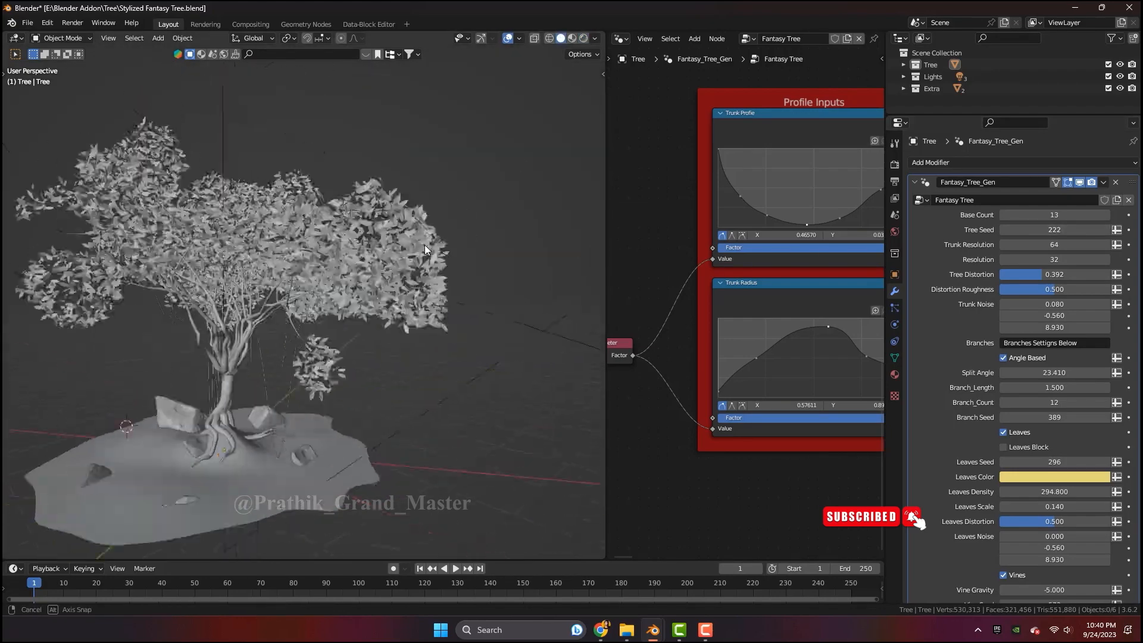
click(249, 343)
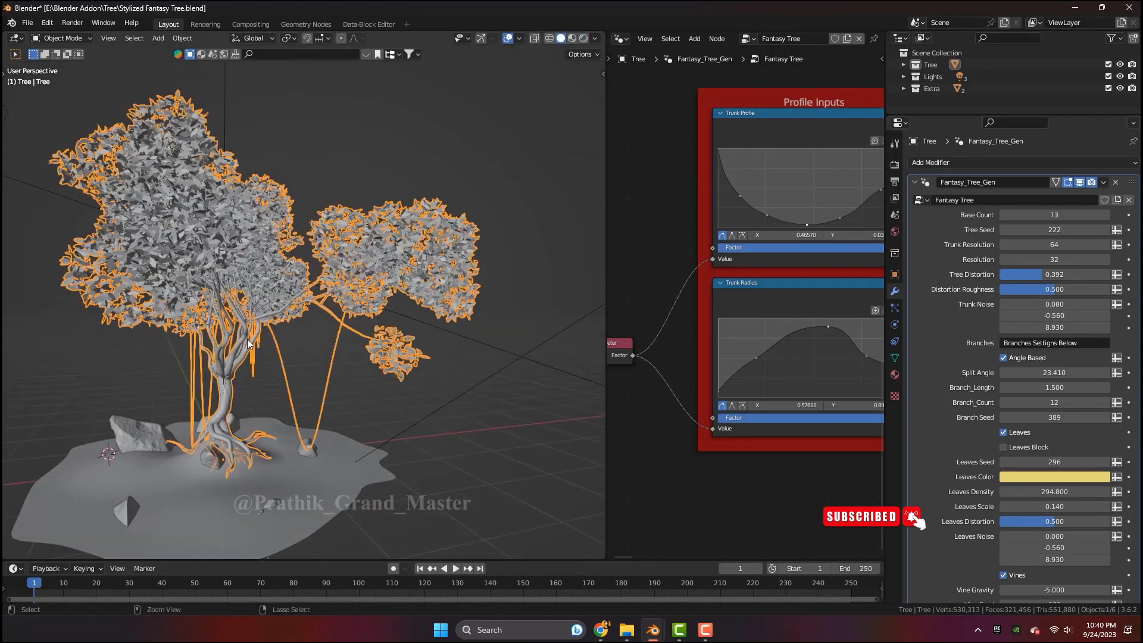
click(655, 632)
click(900, 38)
key(ctrl+v)
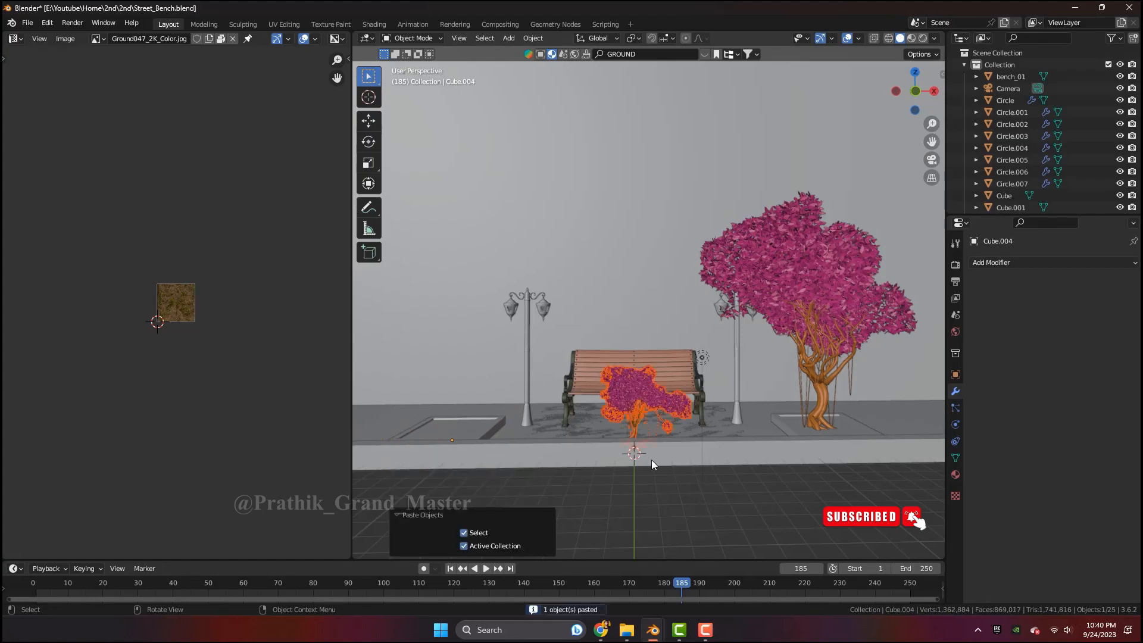
Enlarge the pasted tree and move it along X to the empty second tree base
key(s)
click(698, 494)
key(g)
key(x)
click(510, 471)
Refine the second tree's scale and rotate it about the Z axis
scroll(509, 469, up, 3)
shift+middle_drag(509, 469, 661, 485)
key(s)
click(749, 467)
key(r)
key(z)
click(598, 444)
Adjust the second tree's position along X within its base and save the file
key(g)
key(x)
click(613, 445)
middle_drag(613, 445, 852, 444)
key(ctrl+s)
Add a plane and move it about 12.3 m along X and along negative Y to the open area before the curb
scroll(675, 421, down, 5)
key(KP_1)
click(544, 370)
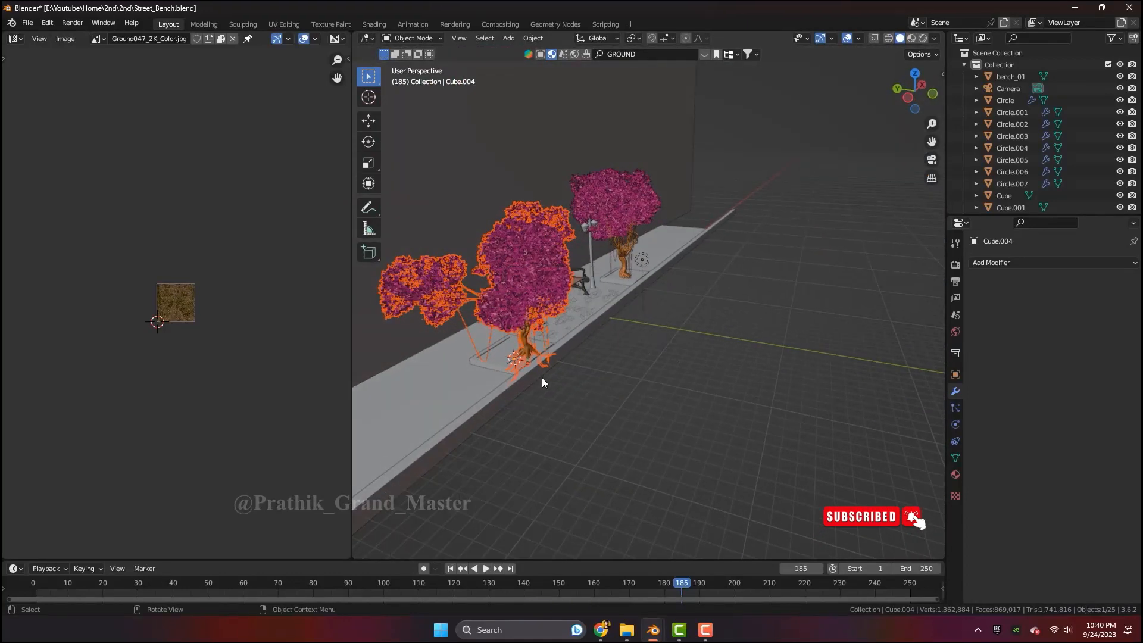
key(shift+a)
click(563, 387)
key(g)
key(x)
click(684, 393)
key(g)
key(y)
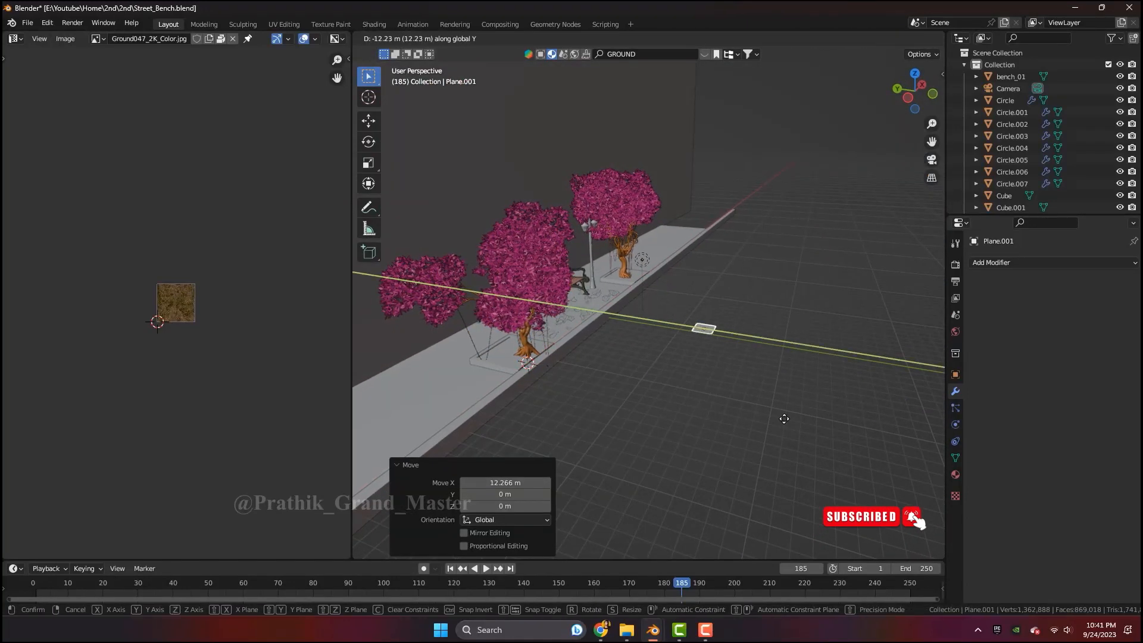
click(798, 421)
In top view, move the plane about -1.65 m along X and scale it up about 10 times
key(KP_7)
key(g)
key(x)
click(720, 418)
key(s)
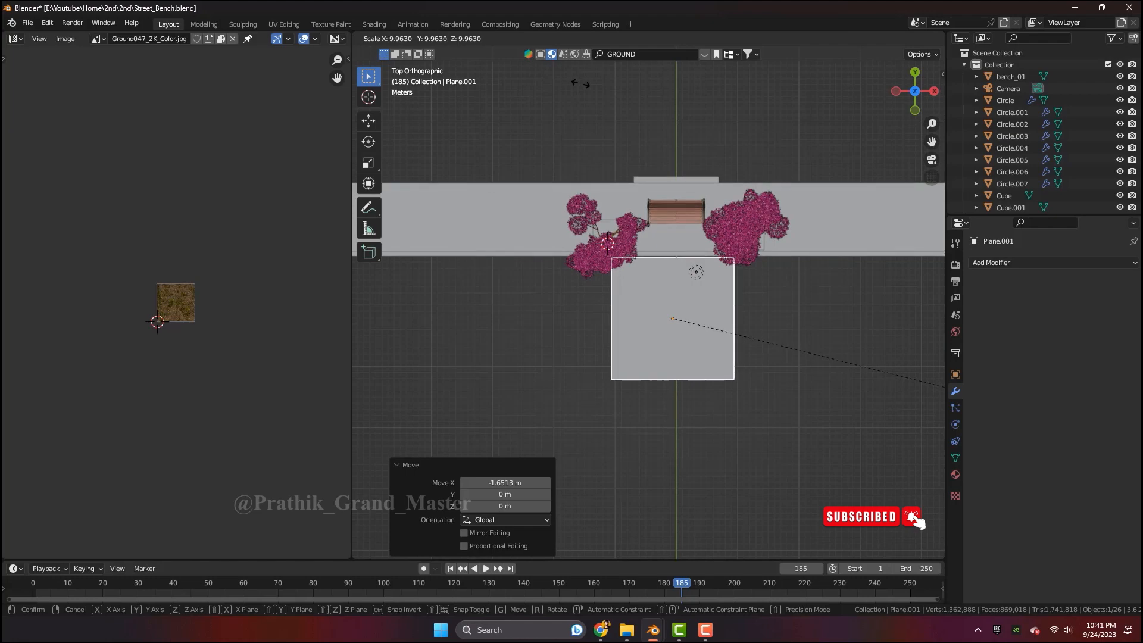
click(581, 83)
Stretch the plane along X to form a long road and move it along Y to meet the curb
scroll(580, 85, down, 3)
key(s)
key(x)
click(402, 390)
scroll(681, 331, up, 10)
key(g)
key(y)
click(684, 324)
From below the scene, add a horizontal loop cut around the sides of the yellow tree's base block
middle_drag(690, 375, 695, 245)
scroll(733, 334, up, 9)
shift+middle_drag(789, 396, 759, 332)
click(453, 343)
middle_drag(655, 333, 448, 54)
key(Tab)
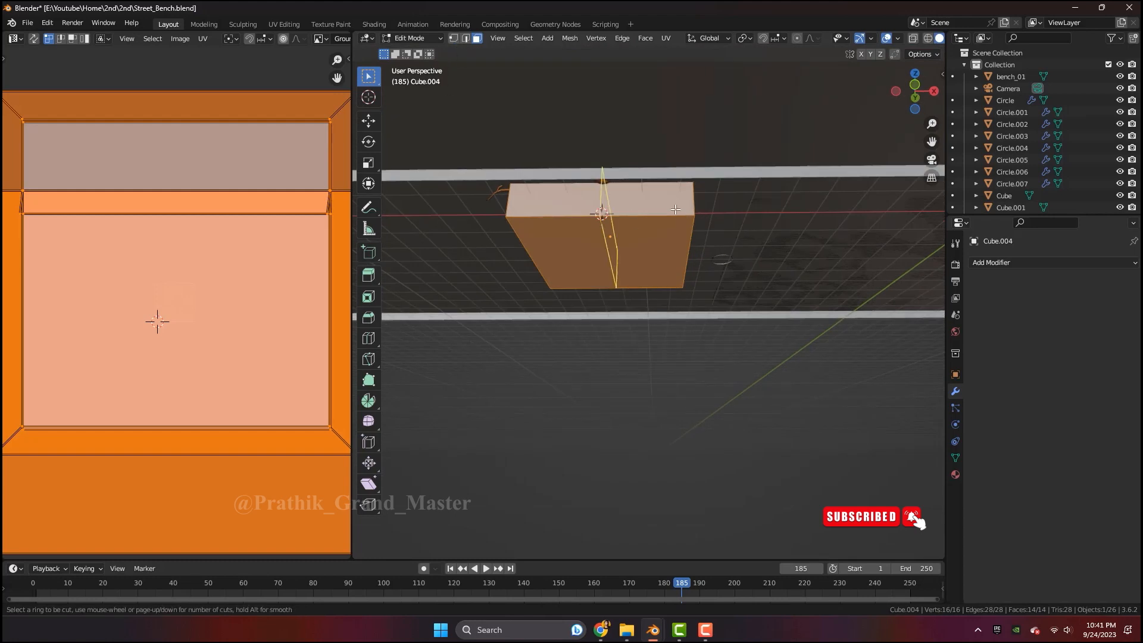
click(498, 204)
click(497, 205)
Delete the bottom face and the lower side faces of this tree base below the loop cut
click(596, 206)
shift+click(602, 244)
middle_drag(602, 244, 512, 235)
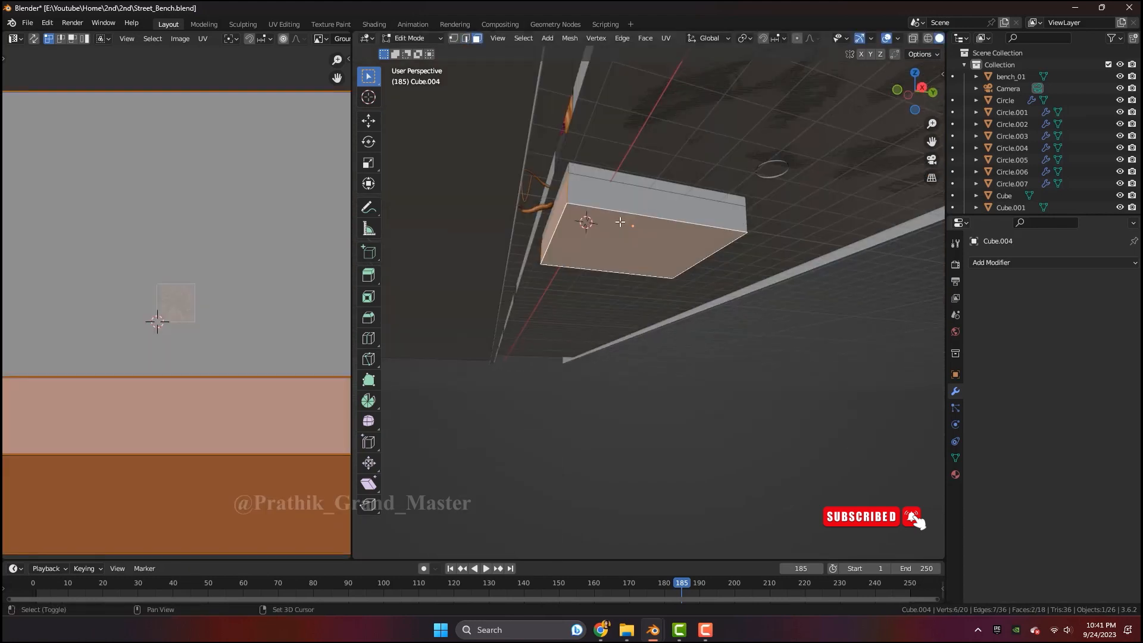
shift+click(664, 194)
middle_drag(664, 194, 452, 199)
shift+click(596, 206)
shift+click(700, 211)
key(x)
click(702, 243)
key(Tab)
Add a horizontal loop cut around the sides of the other tree's base block and use face selection
middle_drag(685, 238, 417, 268)
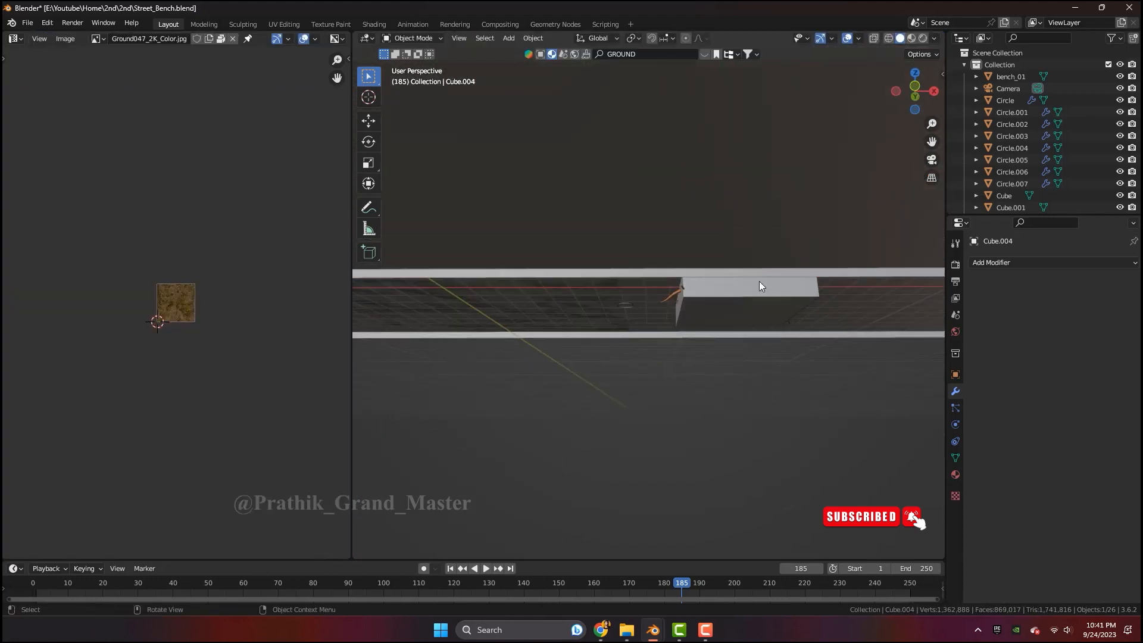
click(761, 284)
key(Tab)
key(ctrl+r)
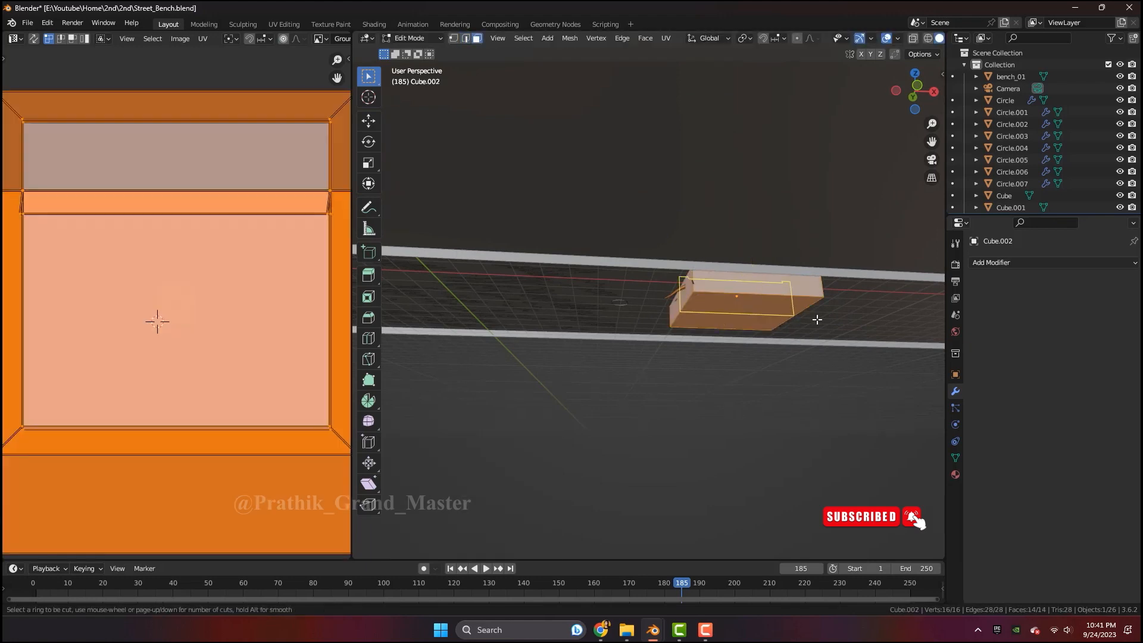
click(827, 299)
click(843, 298)
click(477, 38)
Delete the second base's bottom and lower side faces, and save the file from the camera view
click(680, 305)
shift+click(733, 311)
shift+click(774, 289)
middle_drag(806, 297, 788, 397)
key(x)
click(712, 296)
key(Tab)
click(789, 396)
key(KP_0)
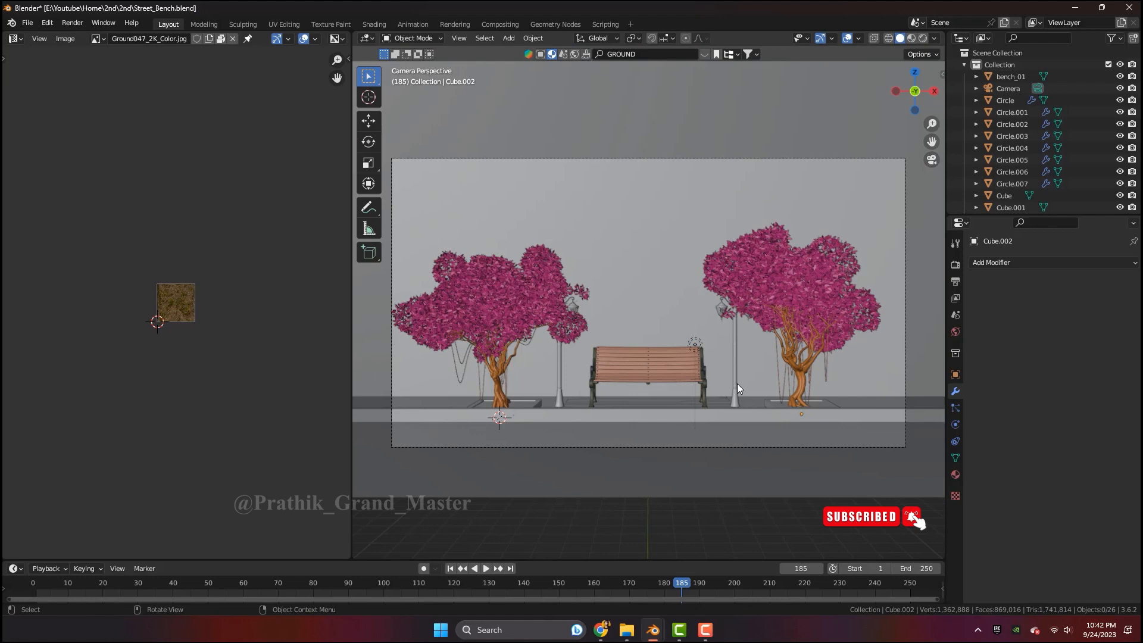
key(ctrl+s)
scroll(715, 399, down, 1)
Search the material library for ROAD and apply the Road 4 material to the road plane
click(686, 434)
middle_drag(688, 439, 786, 495)
scroll(774, 440, up, 3)
click(656, 54)
text(ROAD)
key(Return)
mouse_move(551, 136)
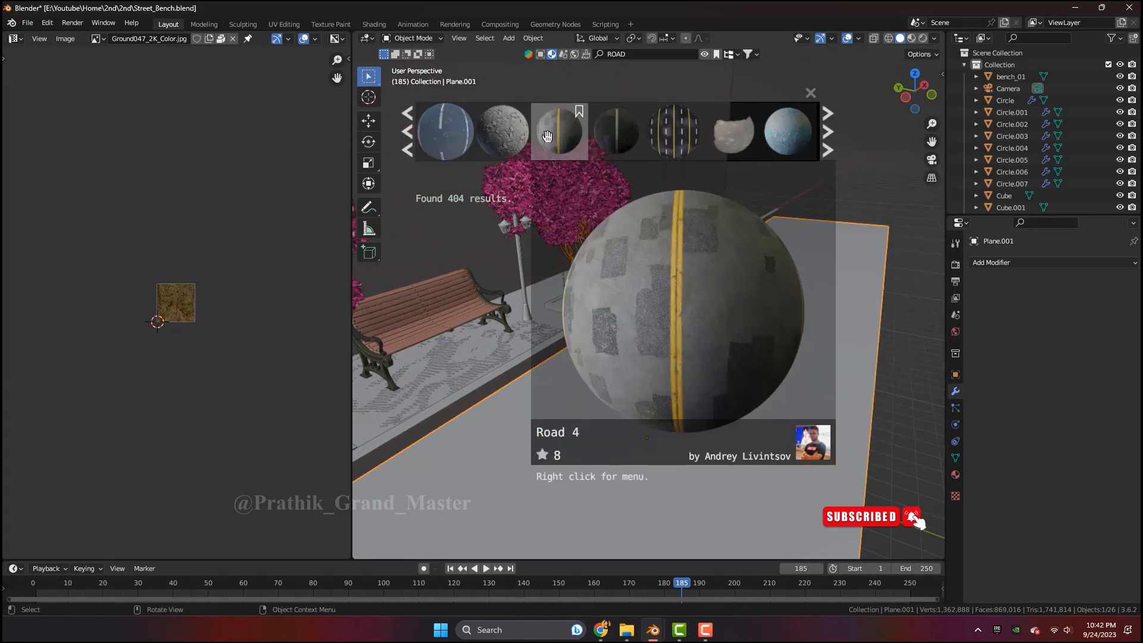
drag(559, 136, 728, 350)
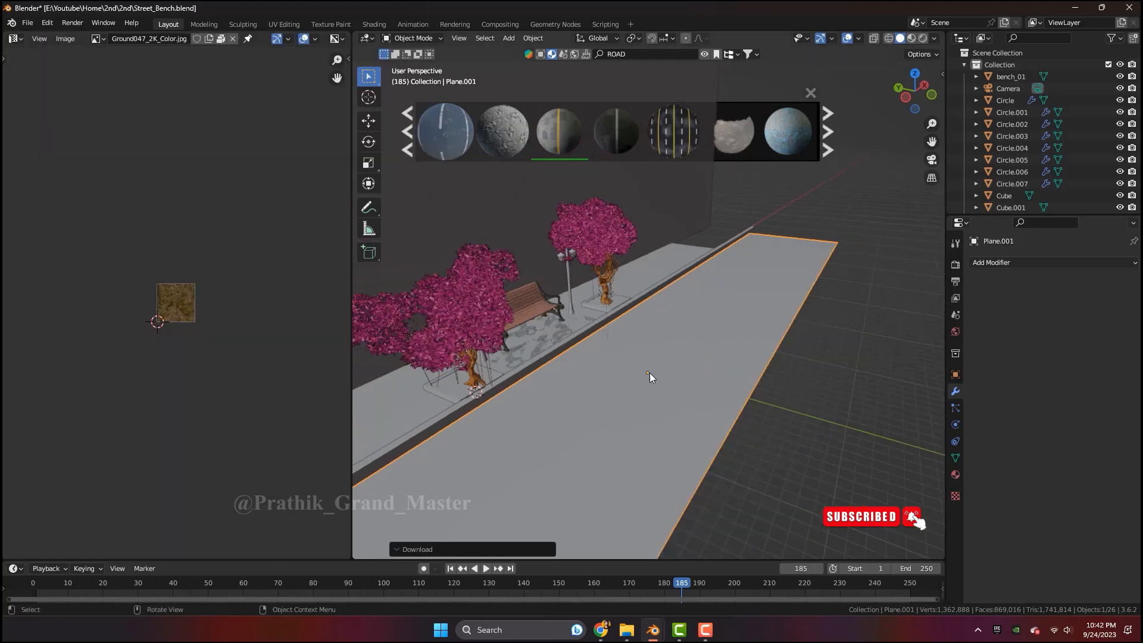
Display Road003_2K_Color.jpg behind the road plane's UVs and unwrap the plane
scroll(650, 373, up, 2)
click(791, 368)
click(785, 365)
key(Tab)
scroll(768, 351, down, 3)
middle_drag(766, 349, 703, 374)
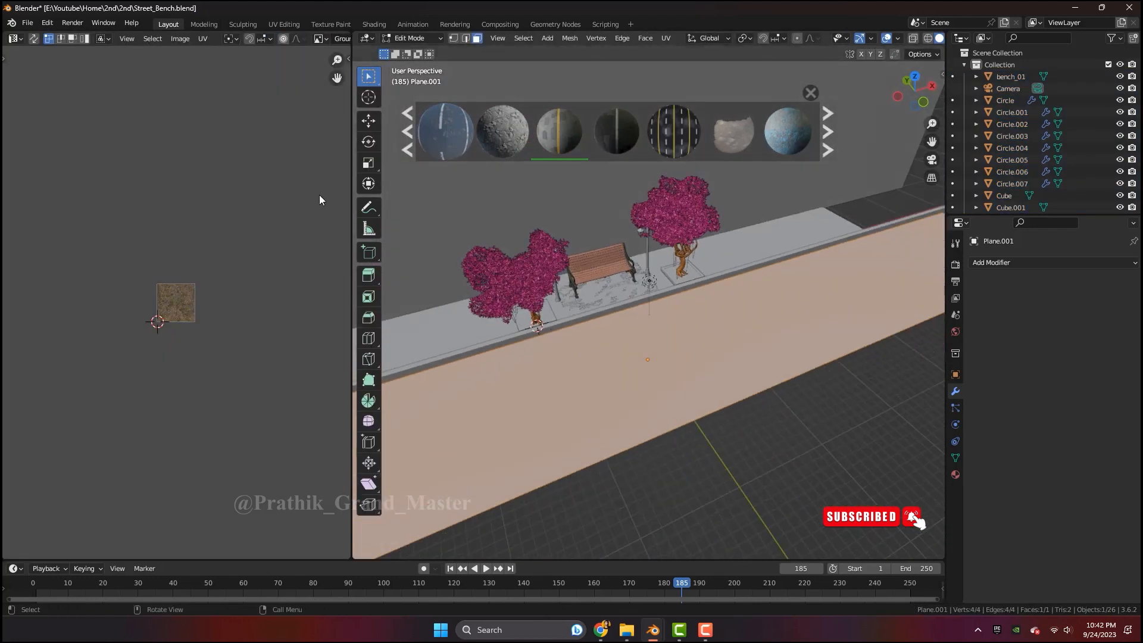
click(320, 38)
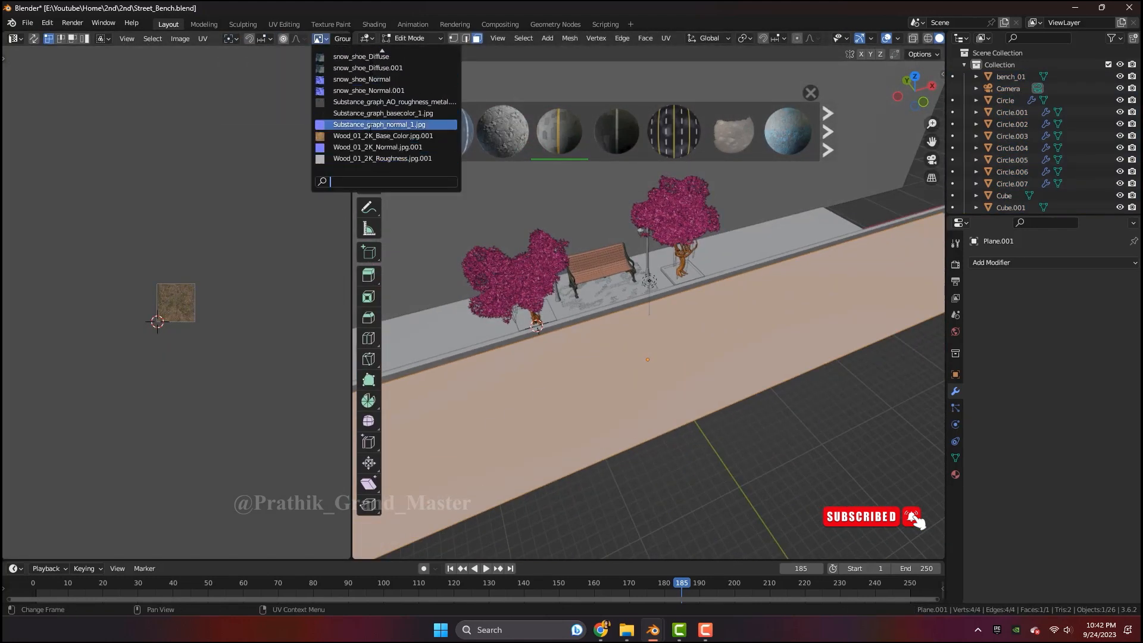
click(376, 57)
scroll(197, 298, up, 4)
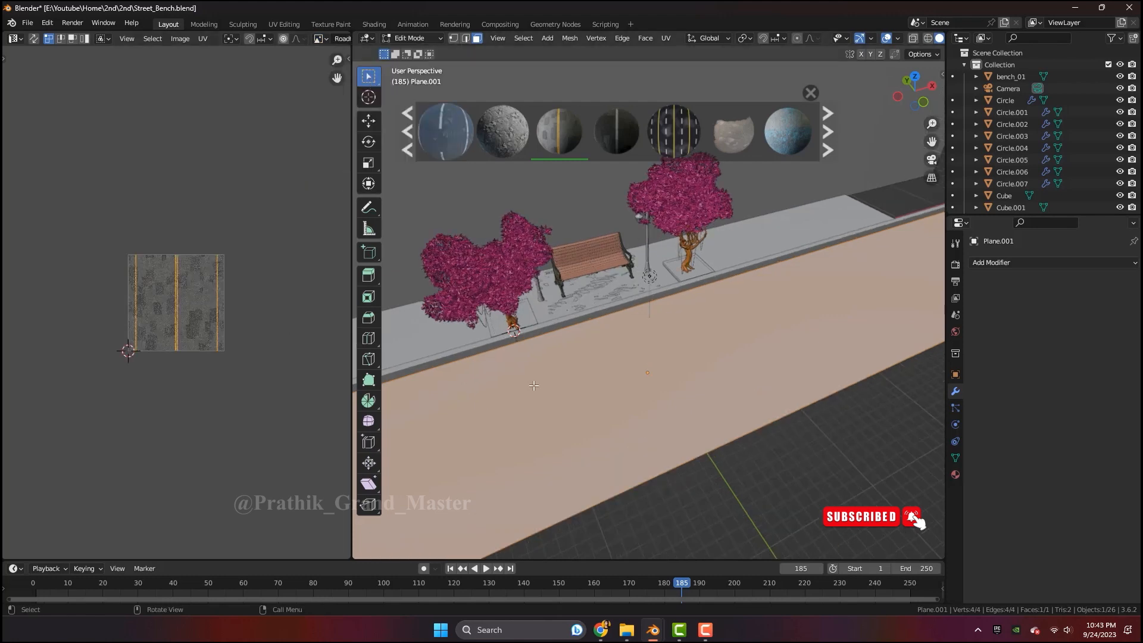
scroll(530, 376, down, 2)
key(u)
click(527, 368)
In material preview, rotate the road's UVs so the yellow lines run along its length, and save the file
scroll(643, 333, down, 2)
scroll(905, 38, down, 2)
click(913, 39)
middle_drag(717, 315, 781, 300)
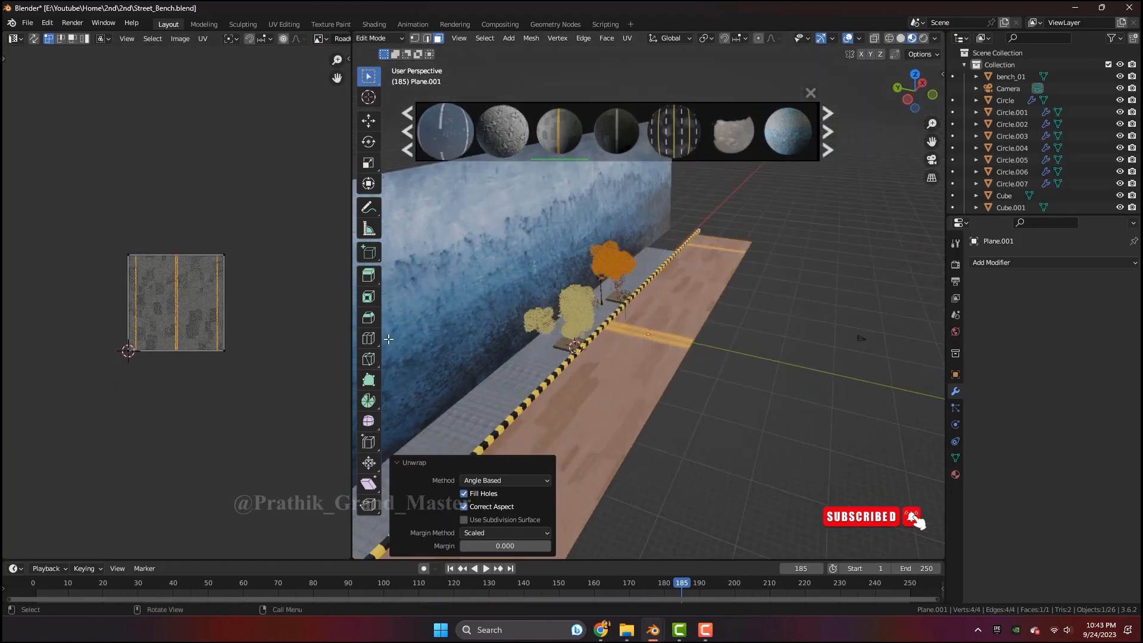
drag(66, 203, 268, 385)
key(r)
click(89, 409)
key(Tab)
click(820, 409)
middle_drag(820, 409, 665, 399)
key(ctrl+s)
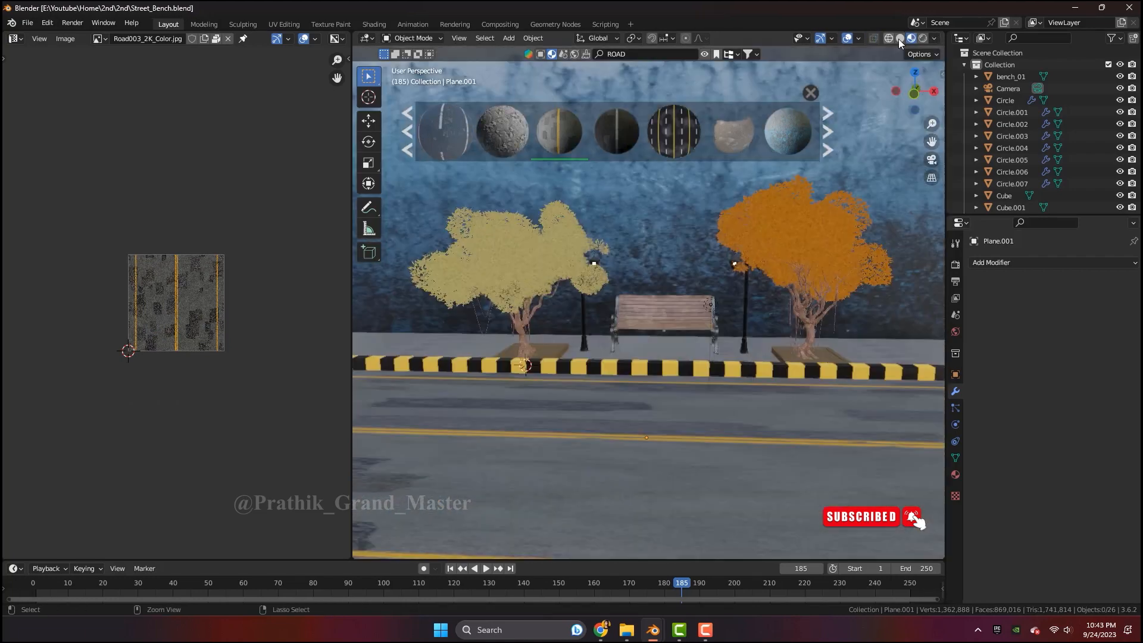
Return the viewport to solid shading, dismiss the material results and select the scene light near the bench
click(900, 39)
click(811, 93)
middle_drag(713, 265, 706, 335)
click(717, 327)
scroll(705, 335, down, 5)
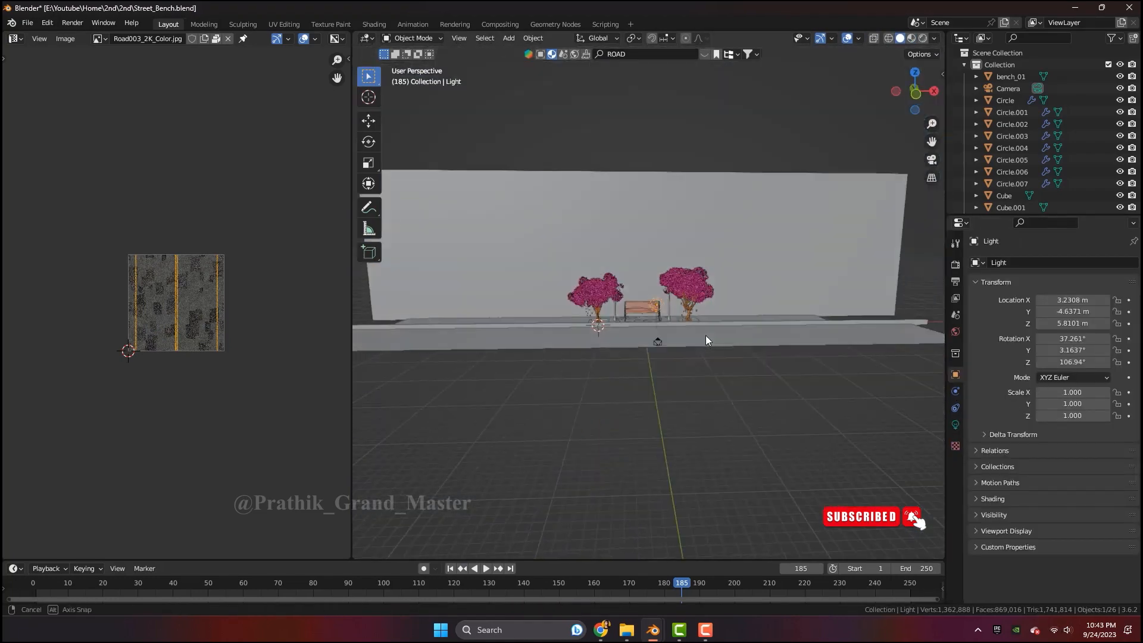
Set the World color to an environment texture using qwantani_puresky_4k.exr
click(956, 332)
mouse_move(627, 630)
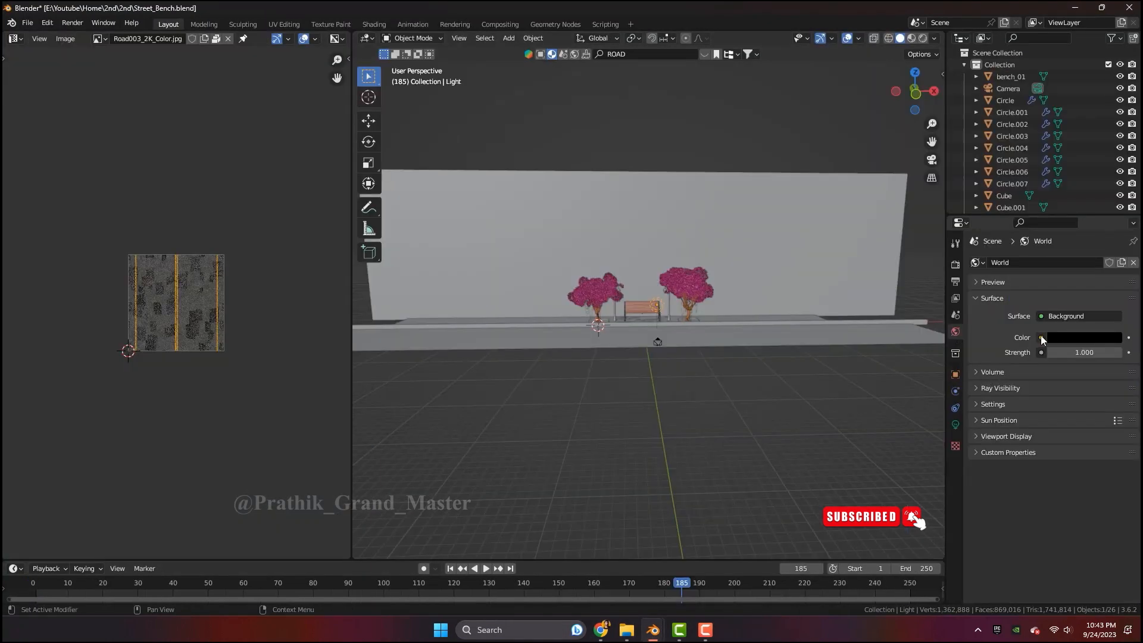
click(1042, 338)
click(715, 372)
click(1099, 352)
click(315, 200)
scroll(828, 306, down, 1)
double_click(830, 309)
double_click(449, 234)
click(539, 229)
click(748, 468)
Save the file and show the rendered camera view in a 3D viewport widened over the image editor
scroll(704, 331, up, 7)
scroll(704, 330, up, 1)
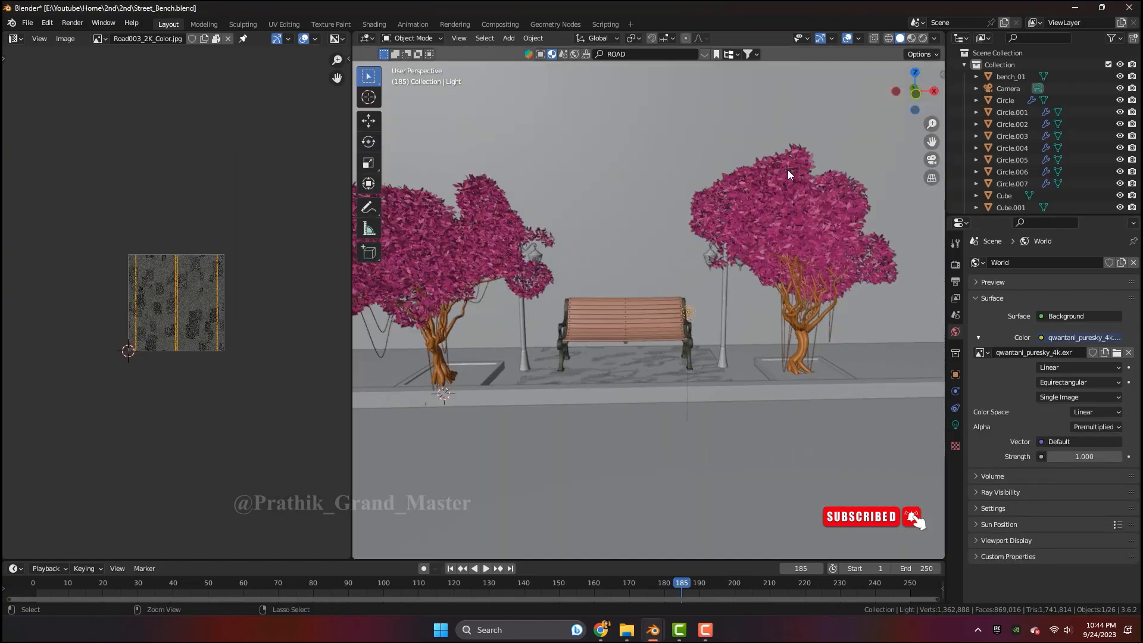
key(ctrl+s)
middle_drag(759, 262, 752, 289)
key(KP_0)
click(923, 38)
drag(353, 34, 334, 39)
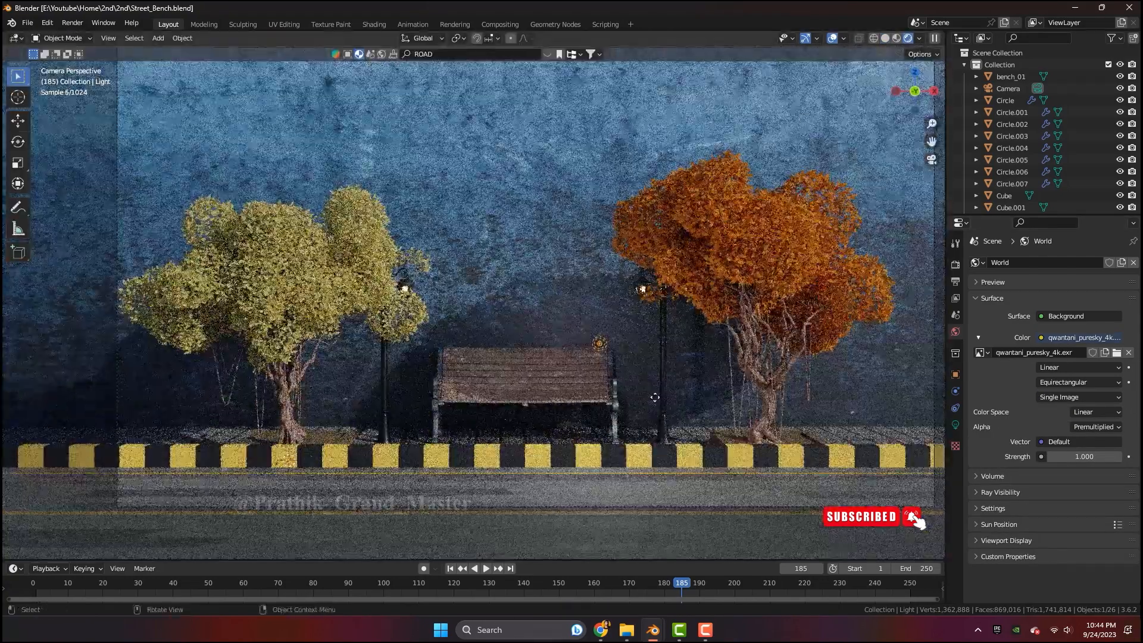
Move the light about -18.3 m in X and 14.9 m in Z, and make it a Sun with strength 10
key(g)
click(848, 345)
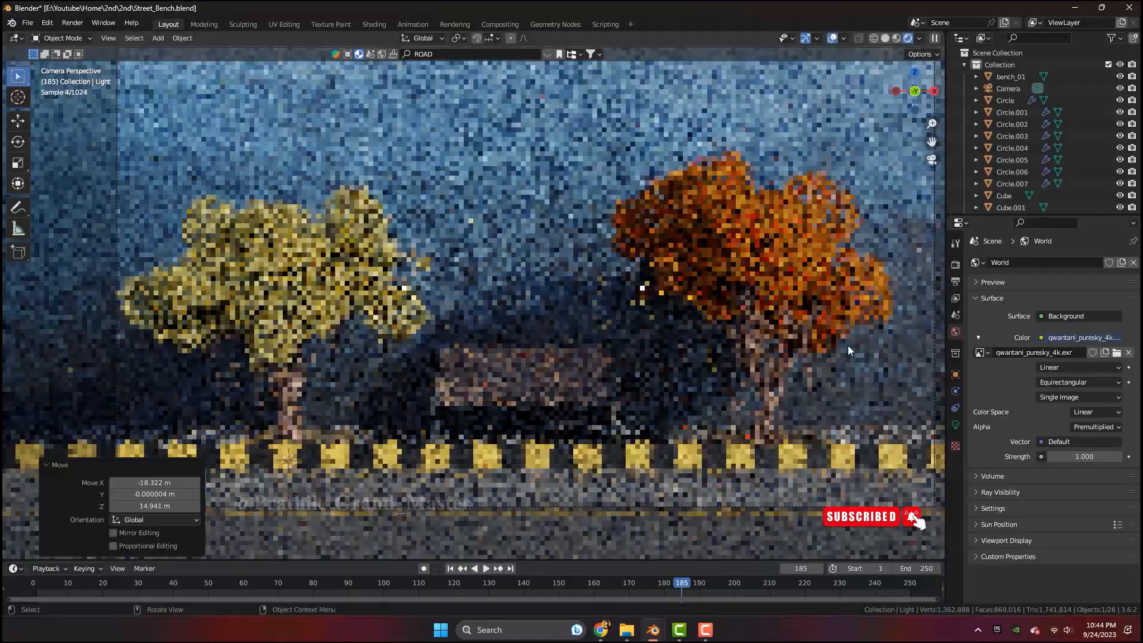
click(956, 425)
click(1033, 316)
double_click(1079, 344)
text(10)
key(Return)
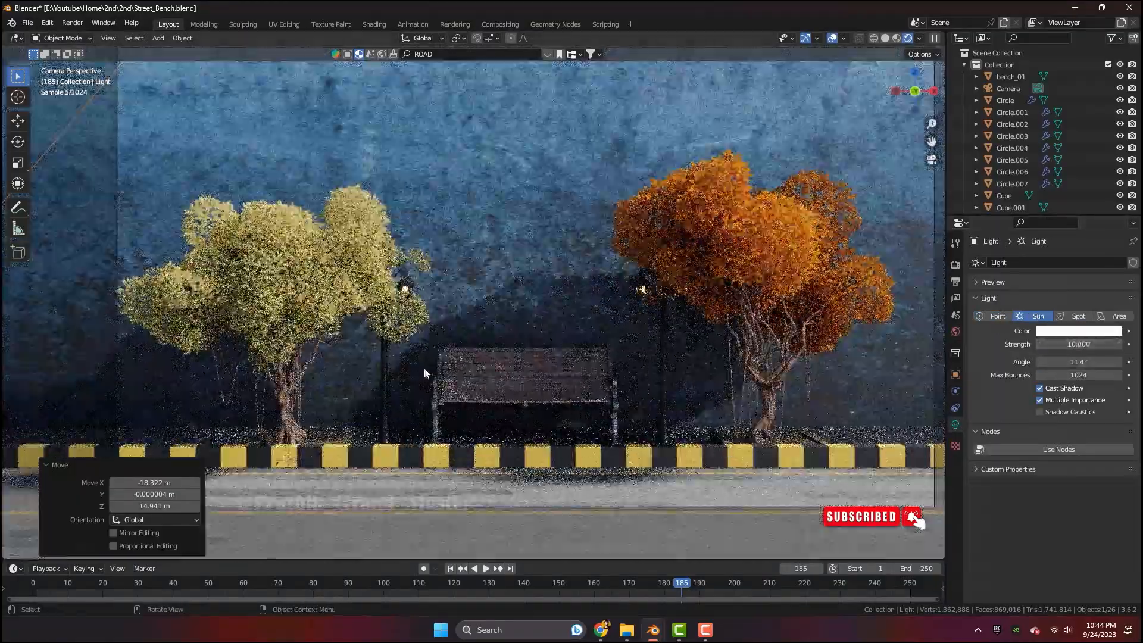
Rotate the sun light twice in the camera view, and move it about -9.2 m in X and 3.8 m in Z
key(r)
click(788, 416)
key(r)
click(556, 331)
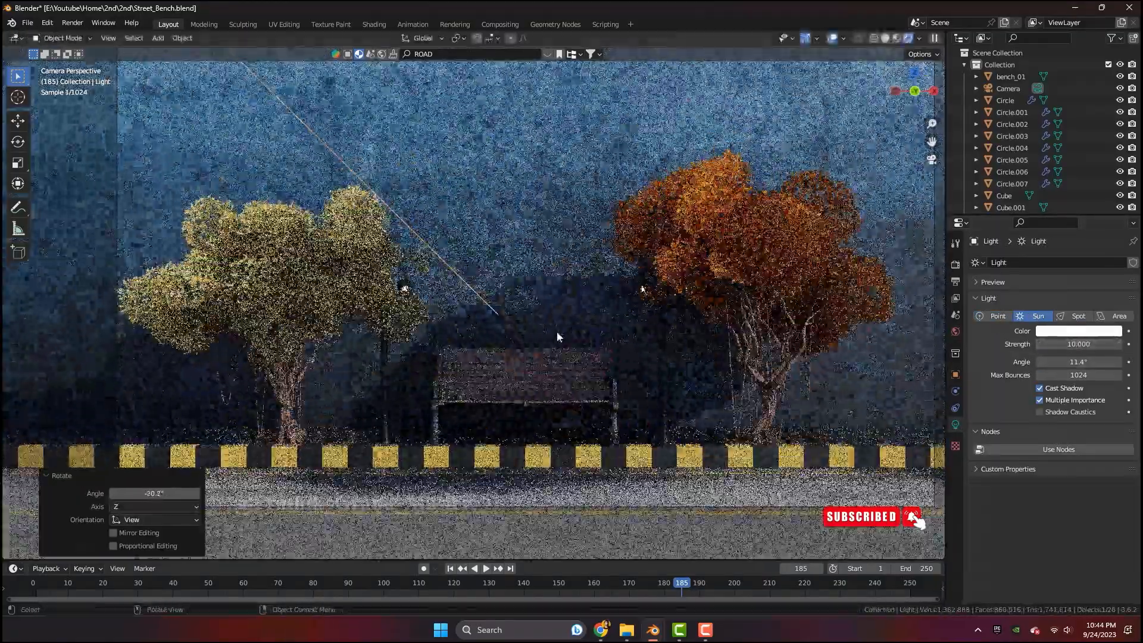
scroll(557, 331, down, 3)
key(g)
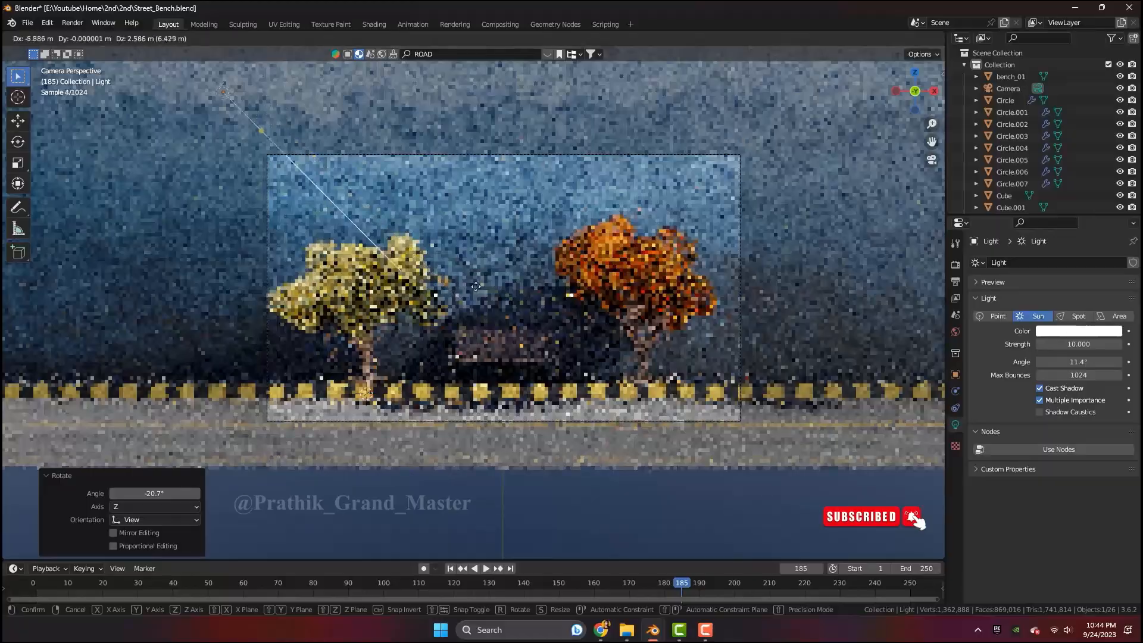
click(453, 277)
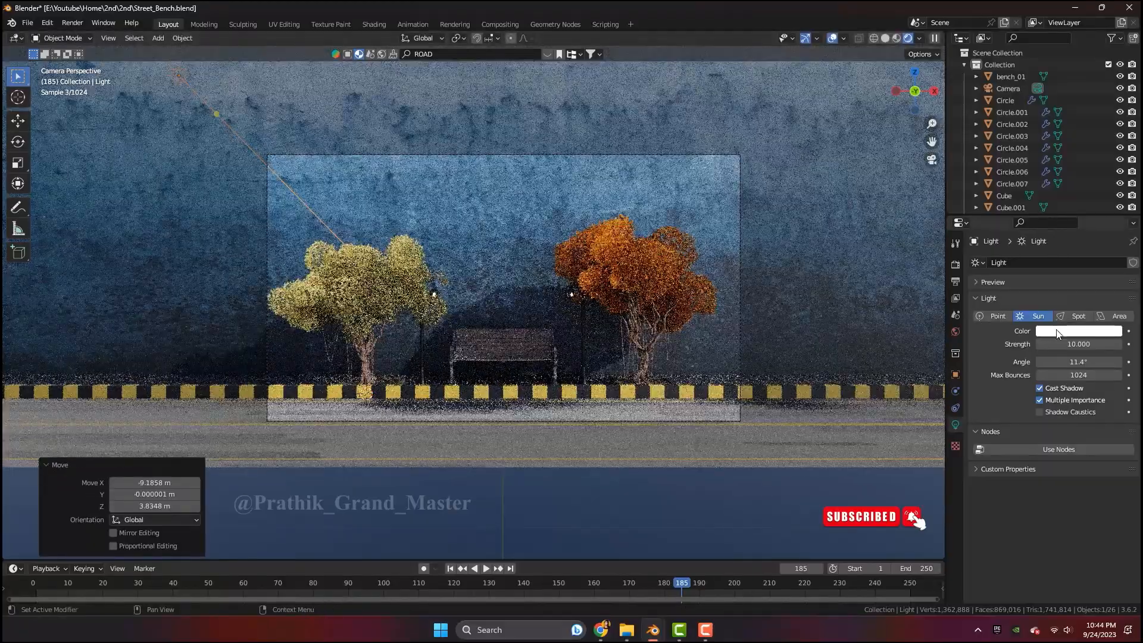
Try a pale blue color on the sun light and set it back to white
click(1079, 331)
click(1066, 211)
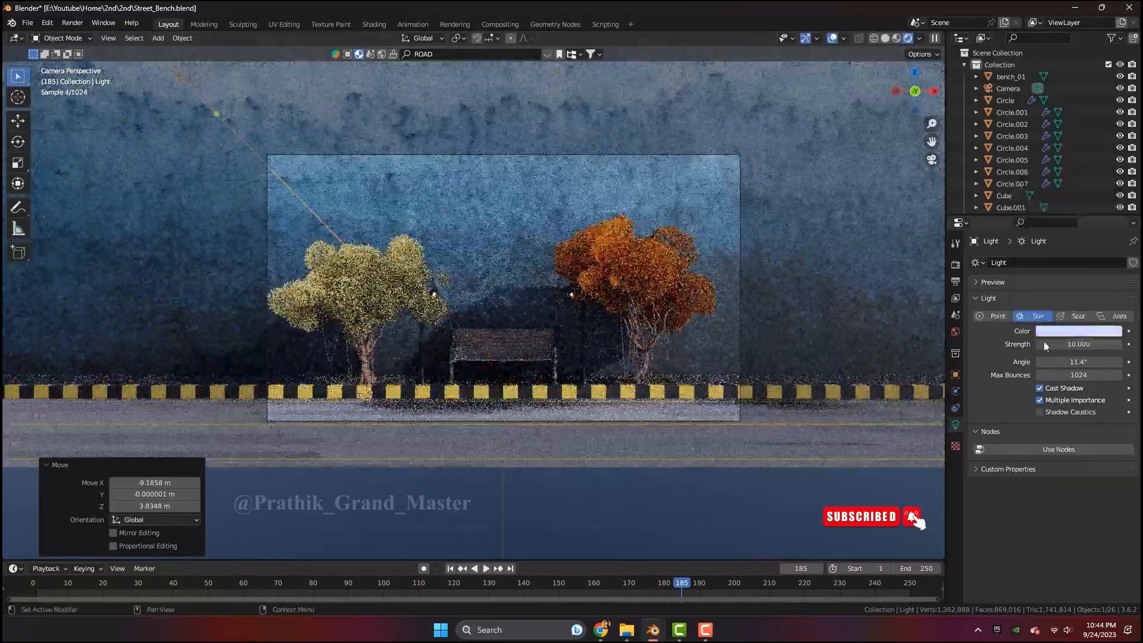
click(1048, 331)
click(1061, 216)
scroll(511, 327, up, 3)
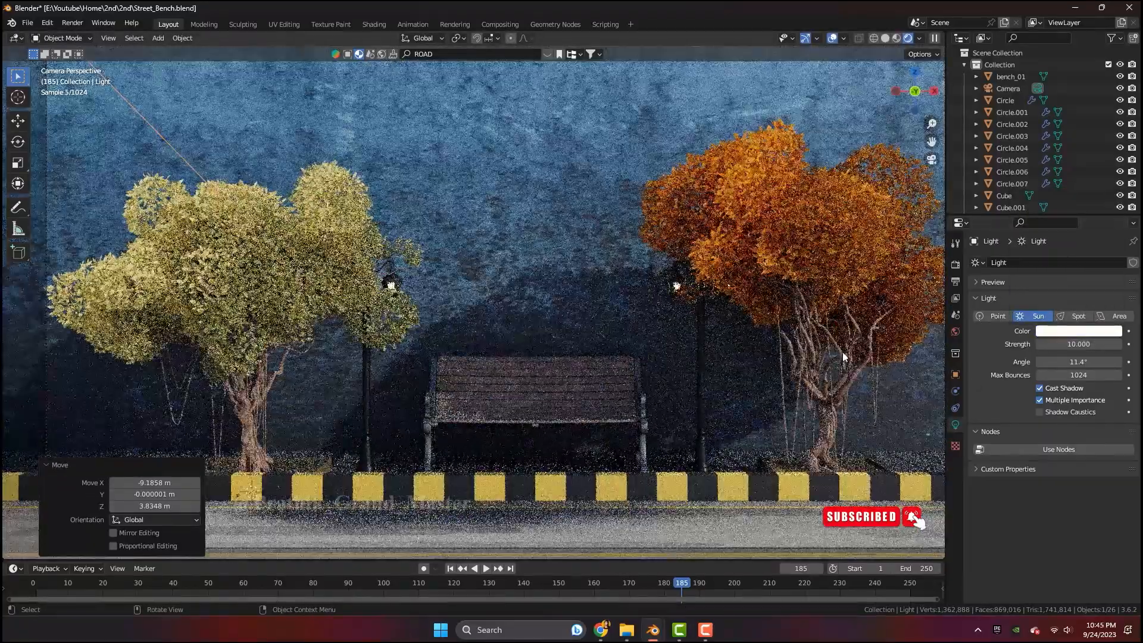
Duplicate the sun light, place the copy toward the road and change its type to Point
scroll(601, 331, down, 3)
key(shift+d)
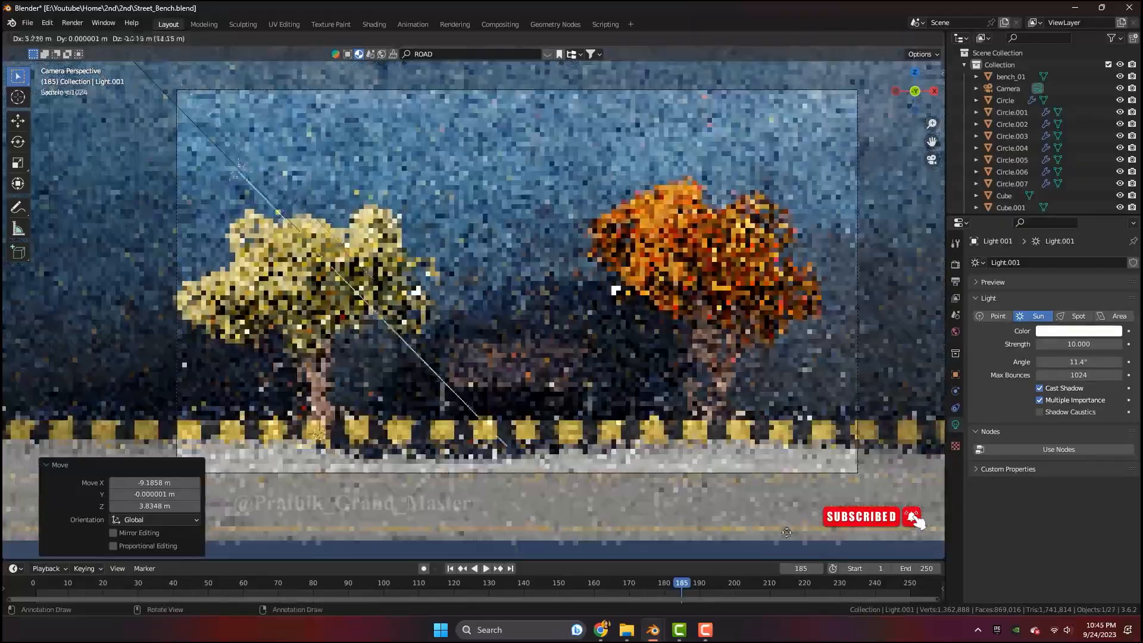
click(786, 532)
click(998, 317)
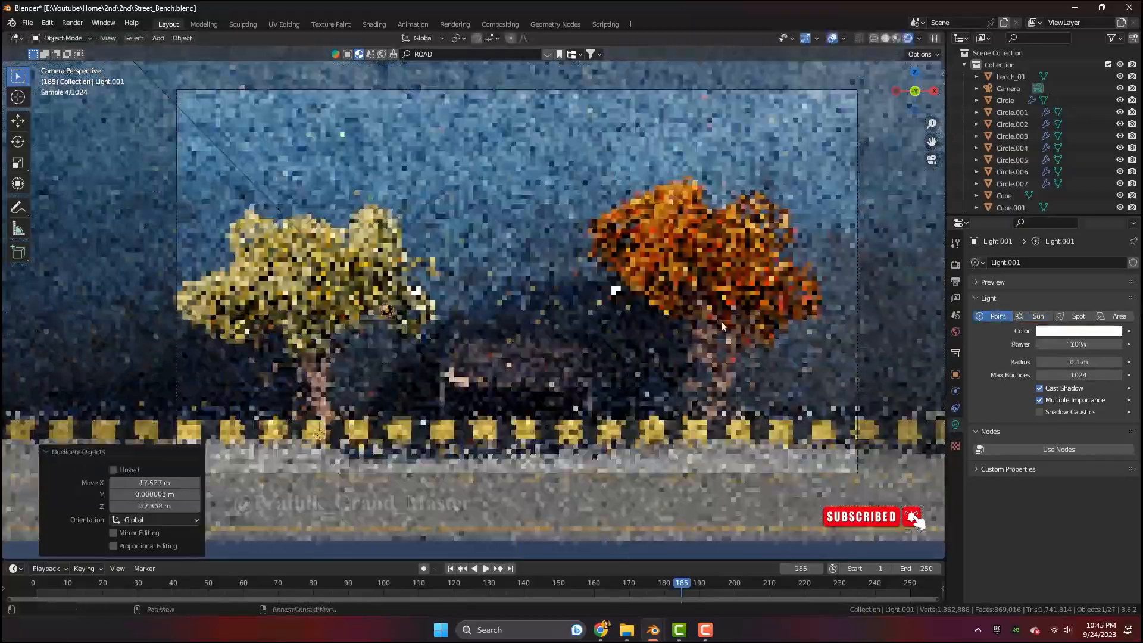
Set the duplicated point light's color to light orange and its power to 10000 W
click(1063, 331)
click(1050, 238)
double_click(1049, 345)
text(10000)
key(Return)
Move the point light onto the left street lamp, including about 7.1 m in Y, and change its color to pale yellow
key(g)
click(459, 352)
middle_drag(715, 280, 597, 297)
key(z)
scroll(598, 297, down, 4)
key(g)
click(801, 271)
middle_drag(801, 271, 850, 146)
scroll(599, 309, down, 3)
click(932, 159)
key(z)
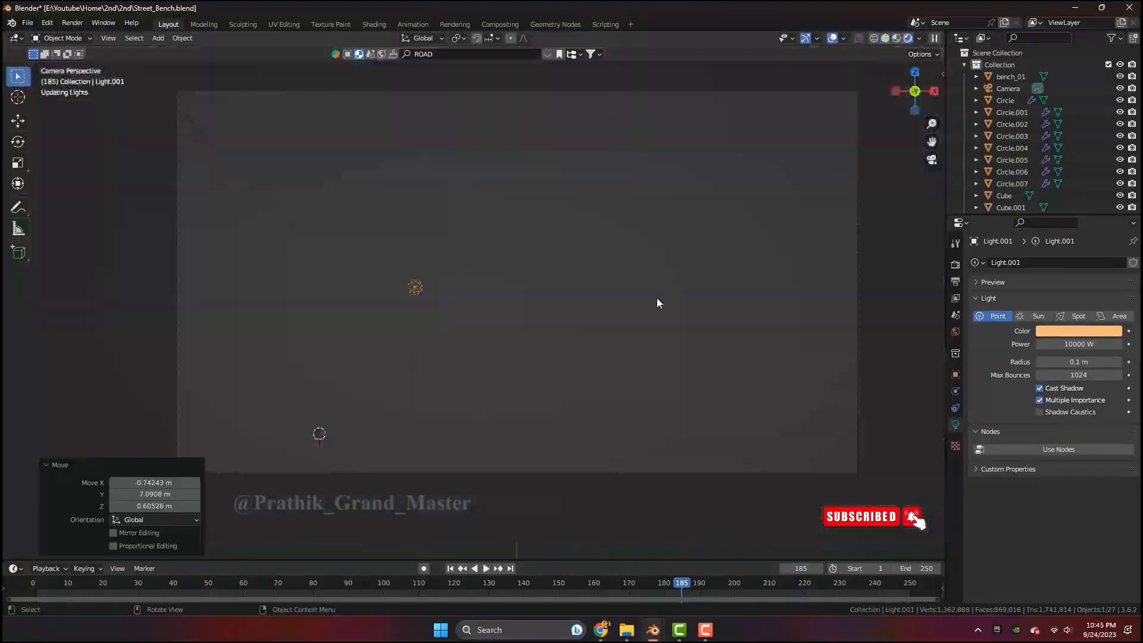
click(1065, 331)
click(1042, 230)
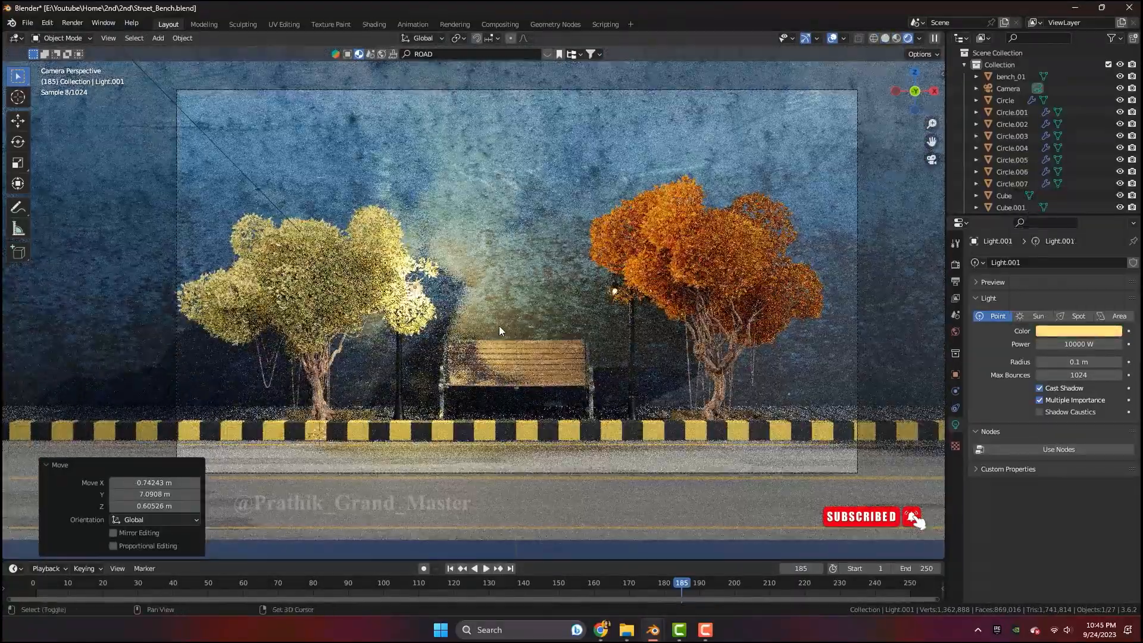
Duplicate the left lamp's light about 12.7 m in X onto the right lamp and color the copy orange
key(shift+d)
click(711, 331)
click(1075, 332)
drag(1046, 235, 1051, 243)
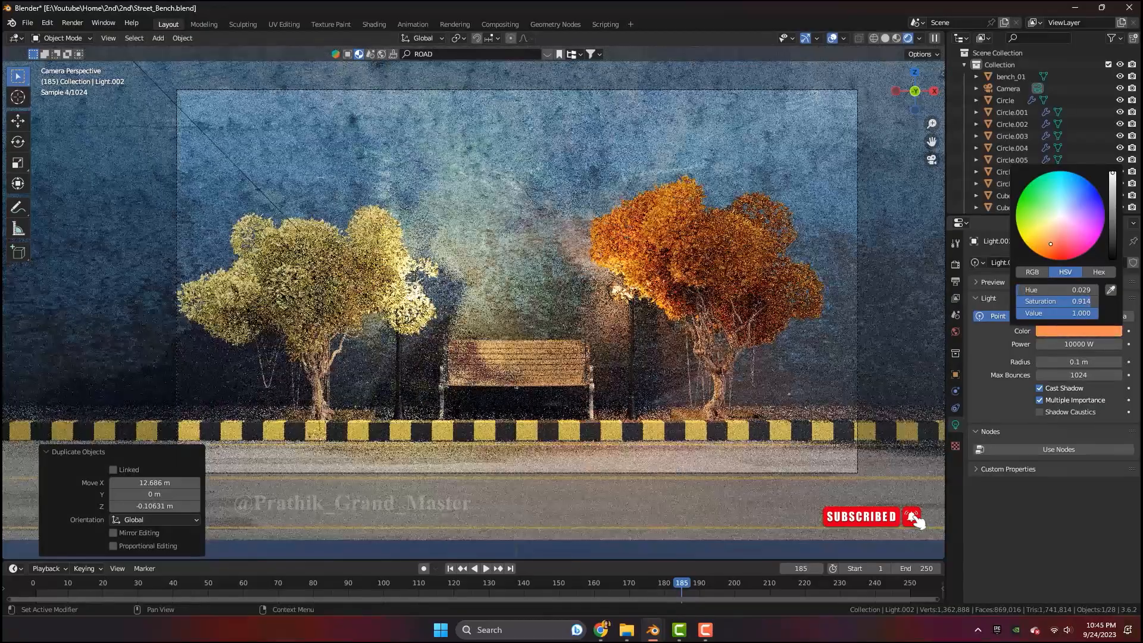
Remove the image from the world's environment texture and unlink the World from the scene
click(956, 332)
click(1126, 352)
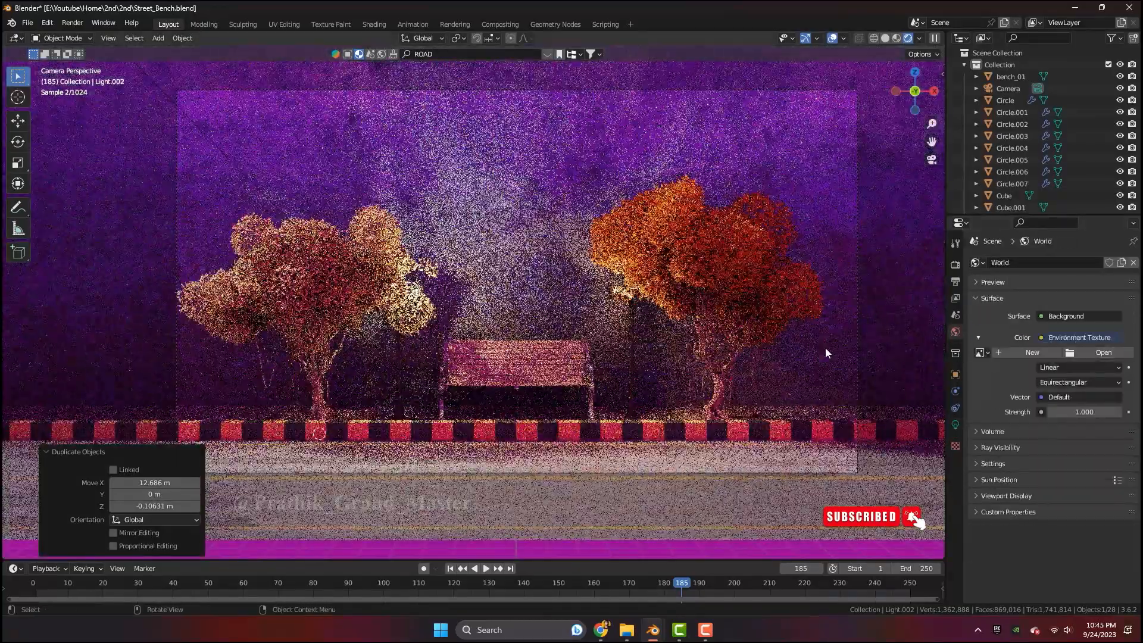
click(1133, 263)
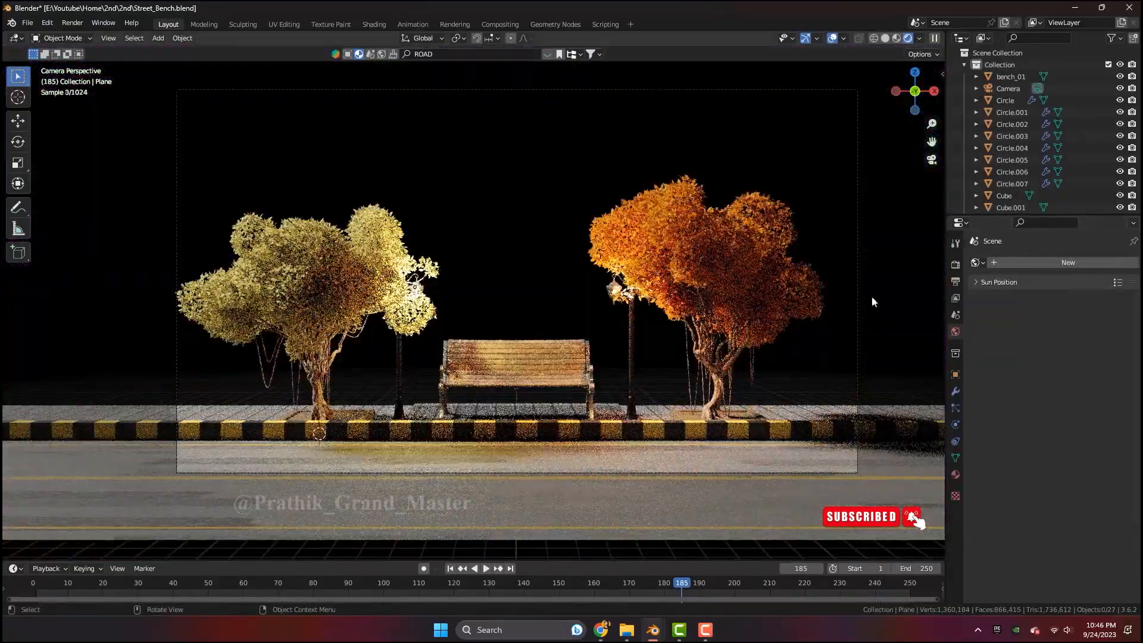
Hide the sun light in solid shading and return to the rendered camera view
click(562, 273)
scroll(562, 273, down, 3)
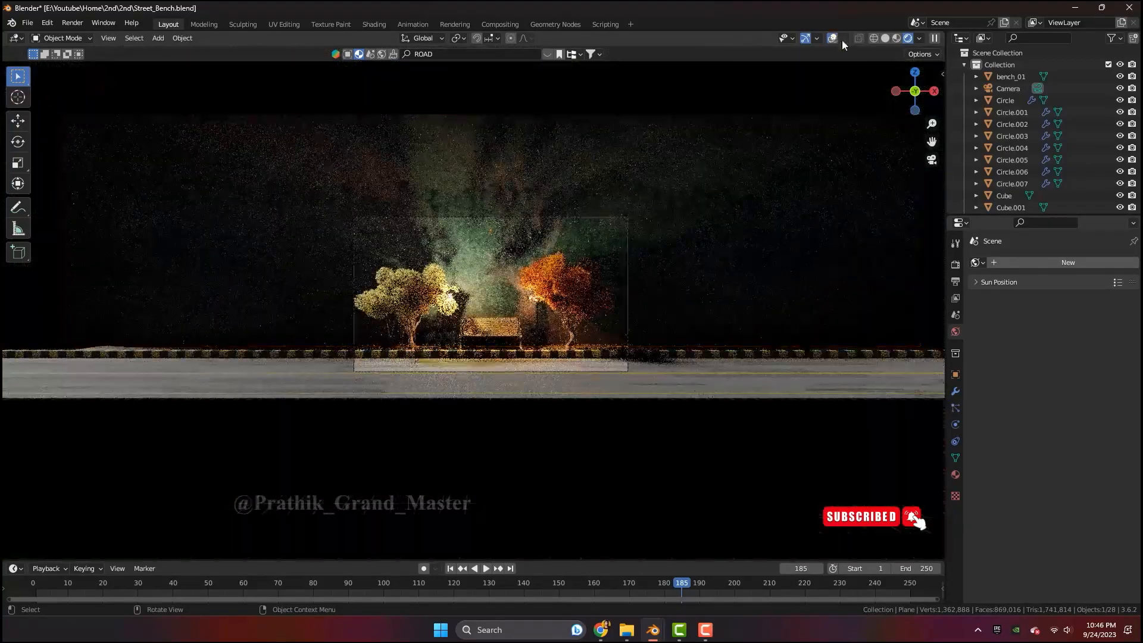
click(885, 38)
click(306, 173)
key(h)
scroll(463, 302, up, 1)
scroll(463, 303, up, 1)
click(923, 38)
scroll(558, 331, up, 2)
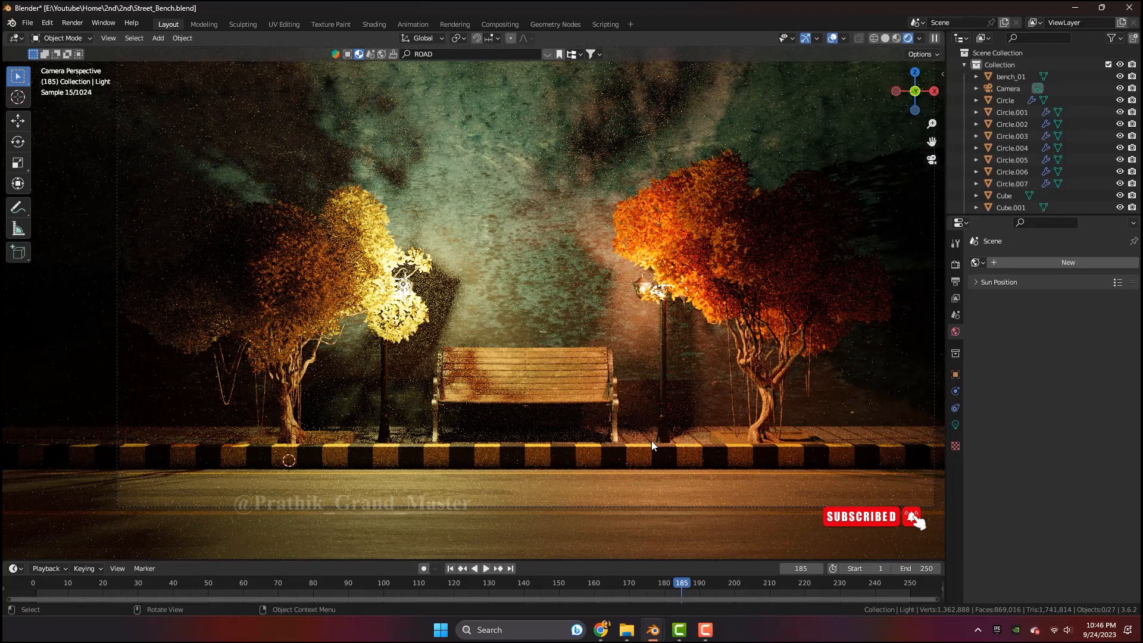
Set the viewport and render max samples to 100 and save the file
click(955, 264)
click(956, 282)
click(956, 298)
click(955, 264)
scroll(1063, 380, down, 3)
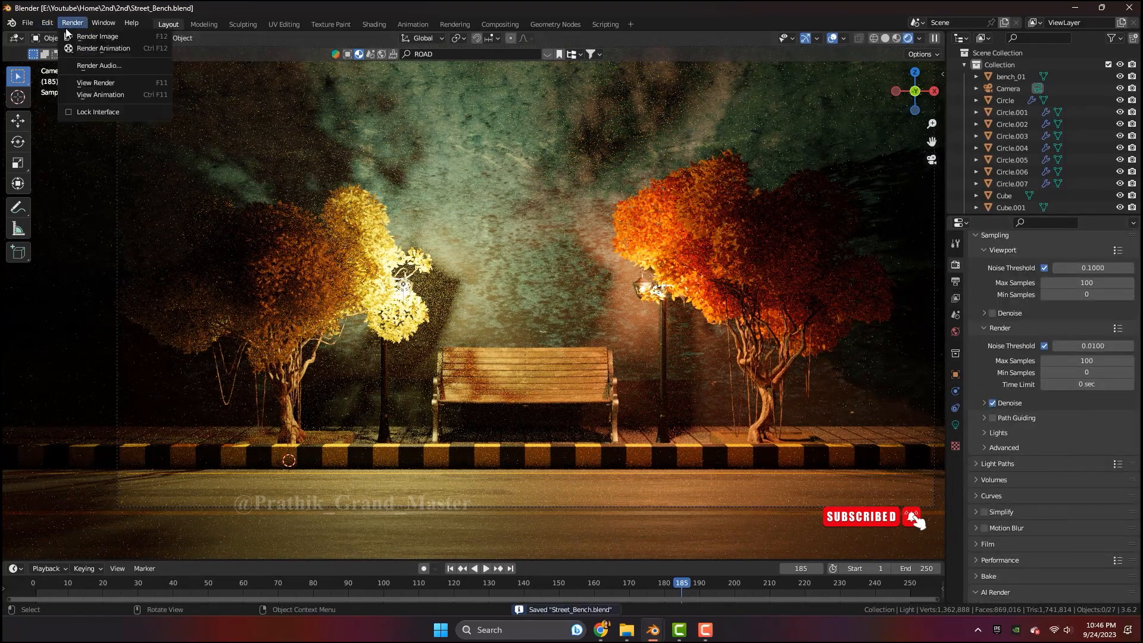
Render the current frame and inspect the bench, trees and lamps in the rendered image
click(84, 36)
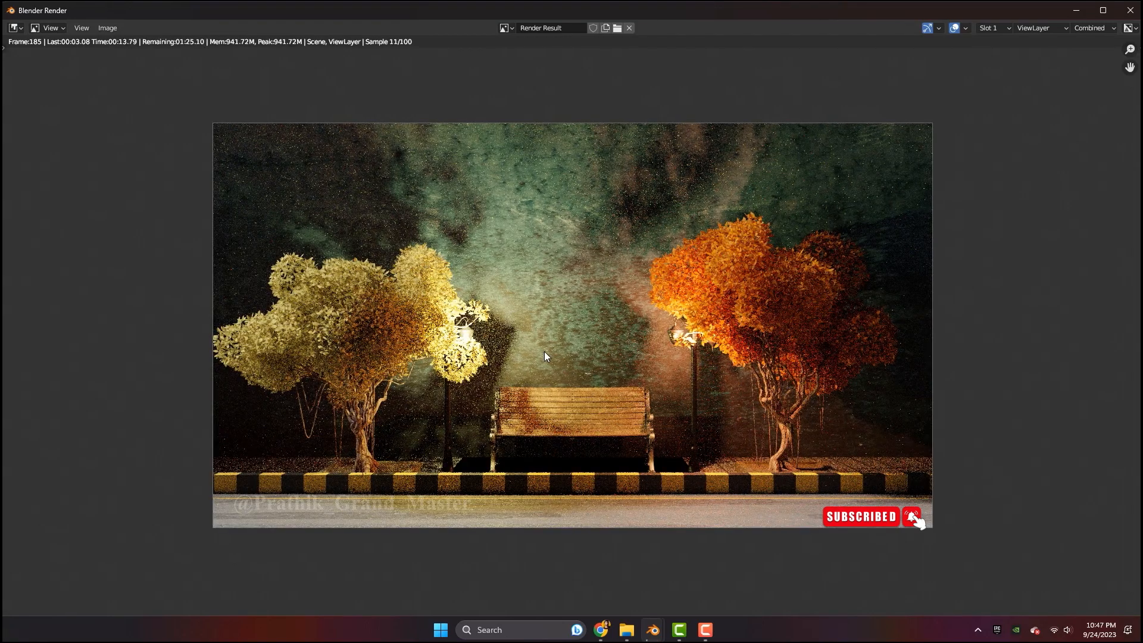
scroll(584, 427, up, 3)
scroll(585, 427, down, 2)
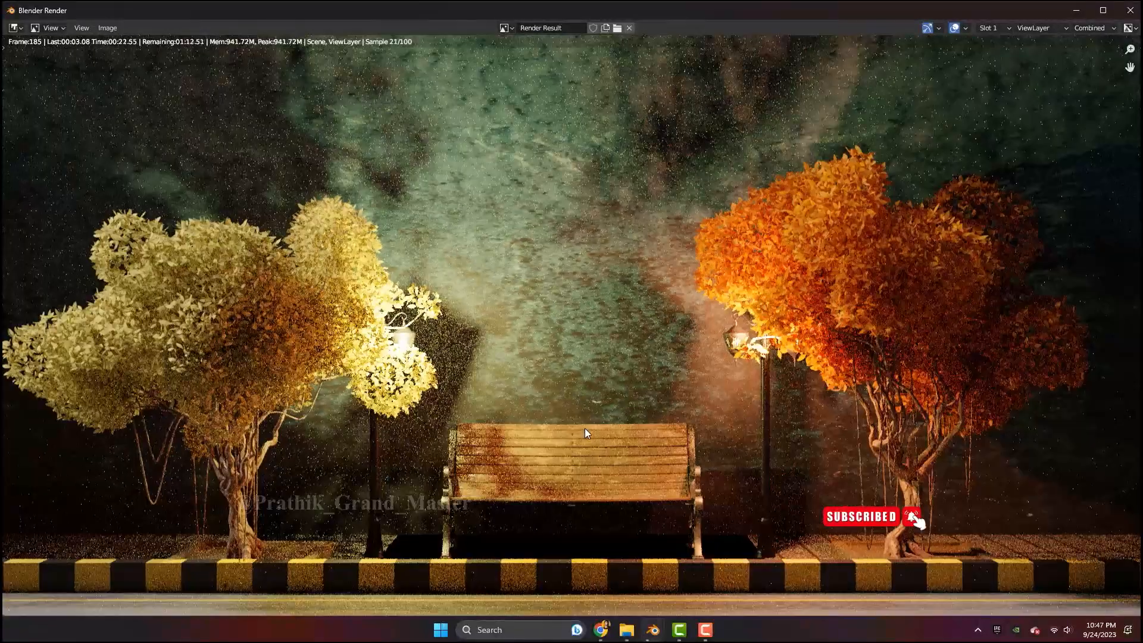
scroll(564, 439, down, 4)
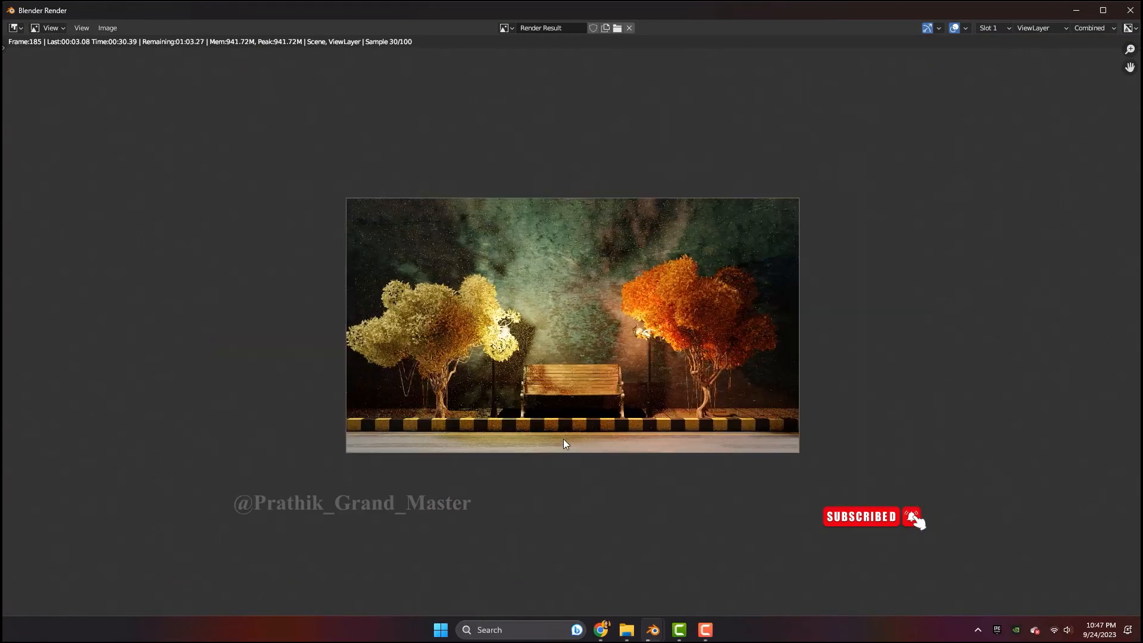
scroll(745, 423, up, 5)
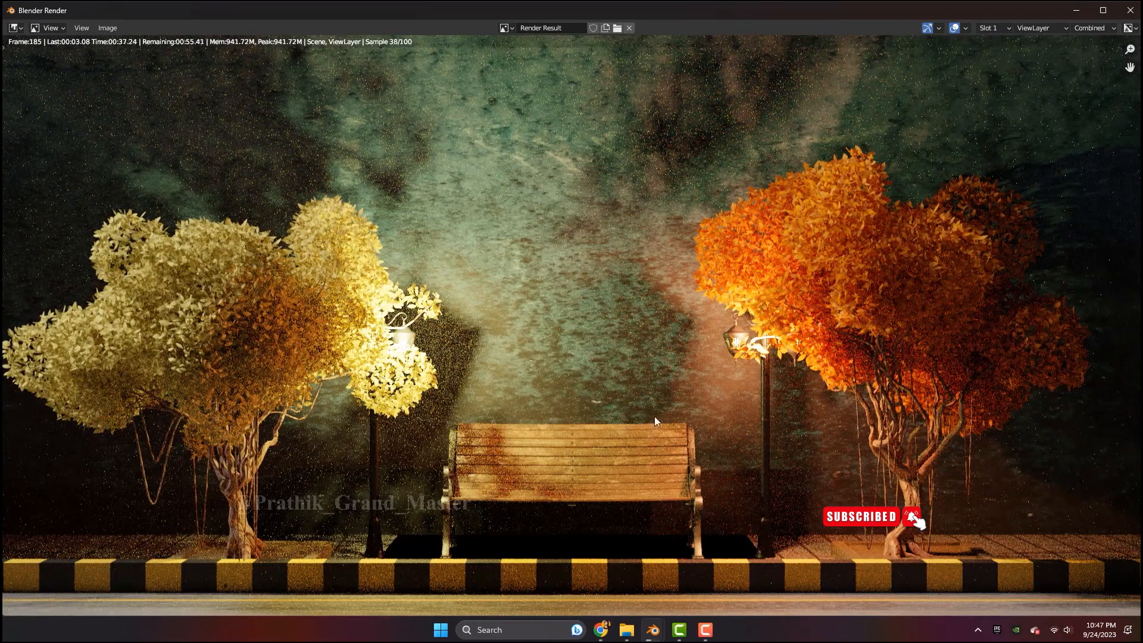
scroll(648, 361, down, 1)
scroll(581, 284, down, 4)
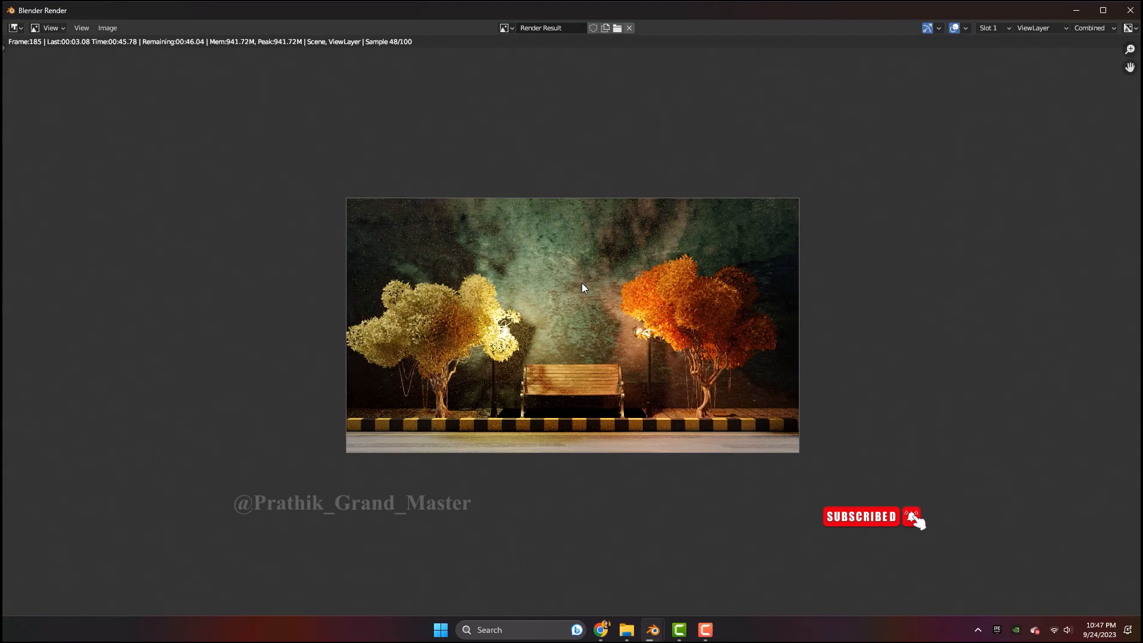
scroll(581, 283, up, 2)
Back in the scene, duplicate the left lamp's light about -12 m in X and -0.5 m in Z, beyond the left tree
mouse_move(652, 630)
click(542, 573)
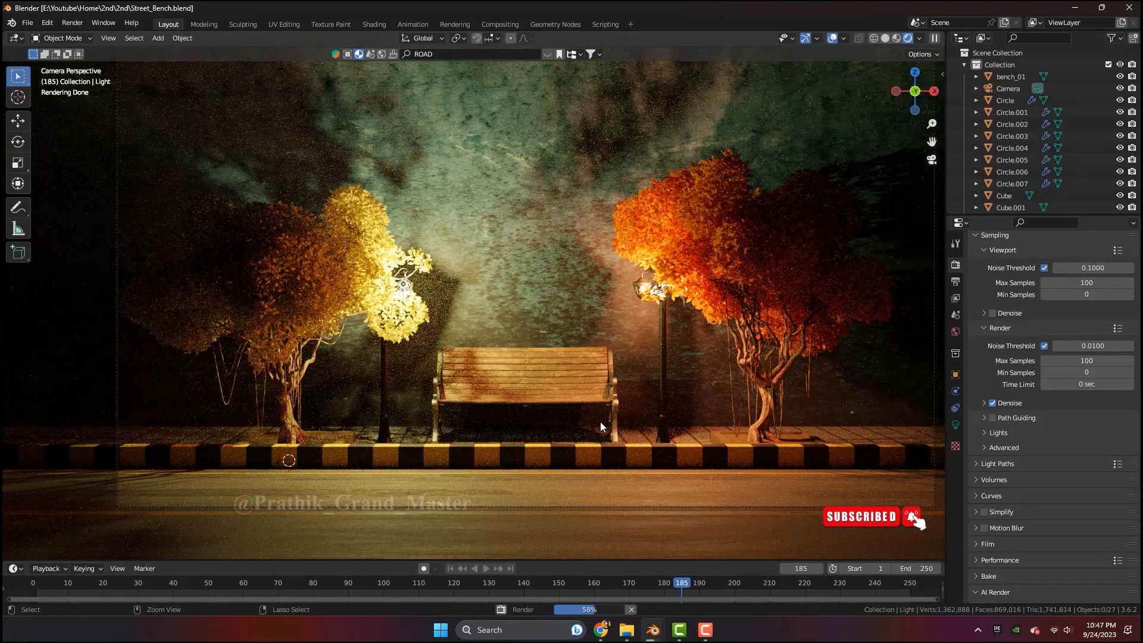
key(shift+d)
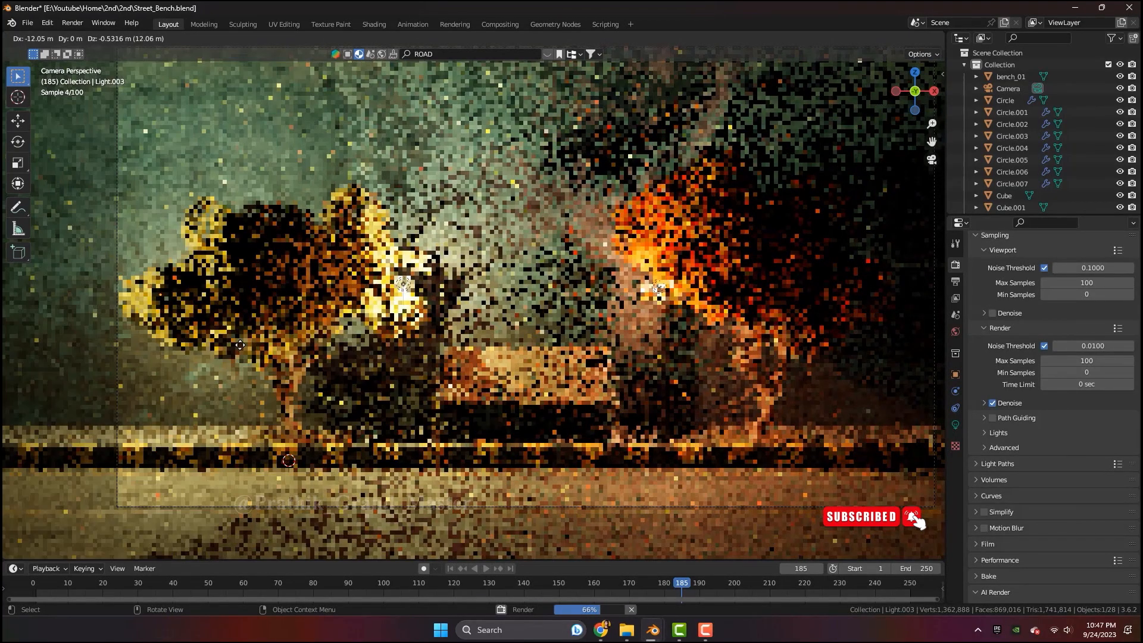
click(584, 384)
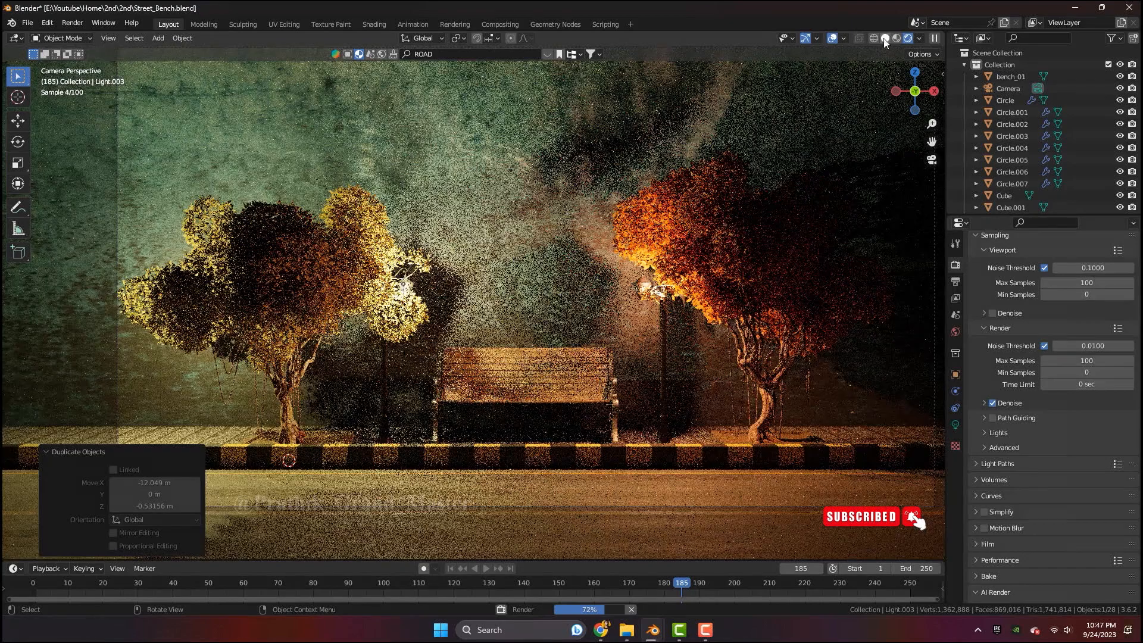
Duplicate the right lamp's light about 8.9 m in X into the right tree's foliage and restore rendered shading
click(886, 39)
click(654, 289)
key(shift+d)
click(870, 347)
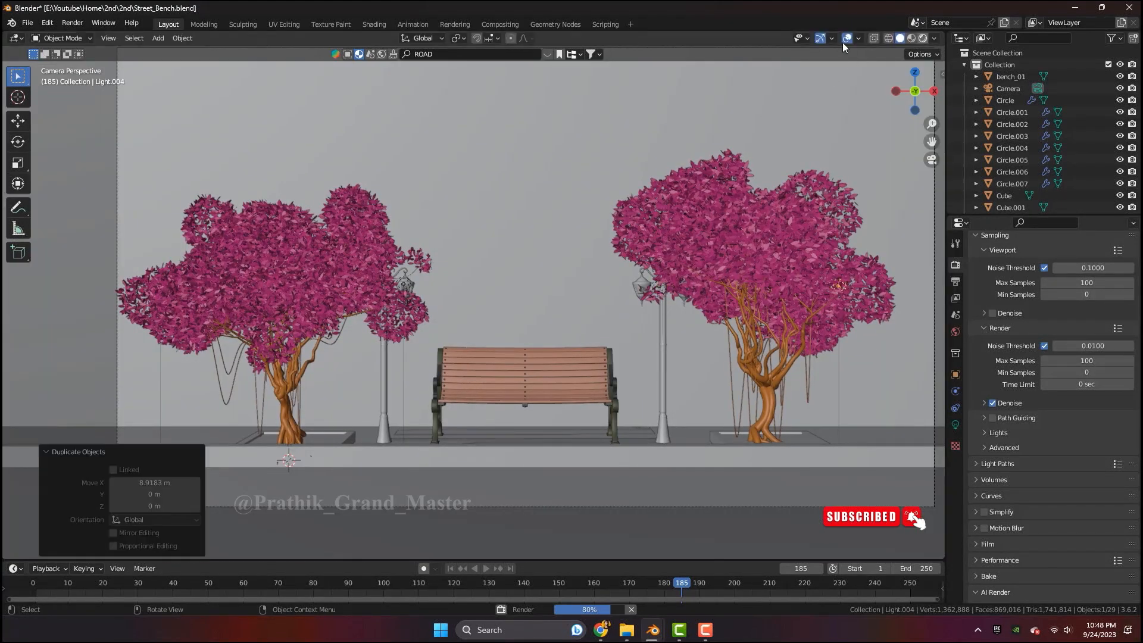
click(908, 38)
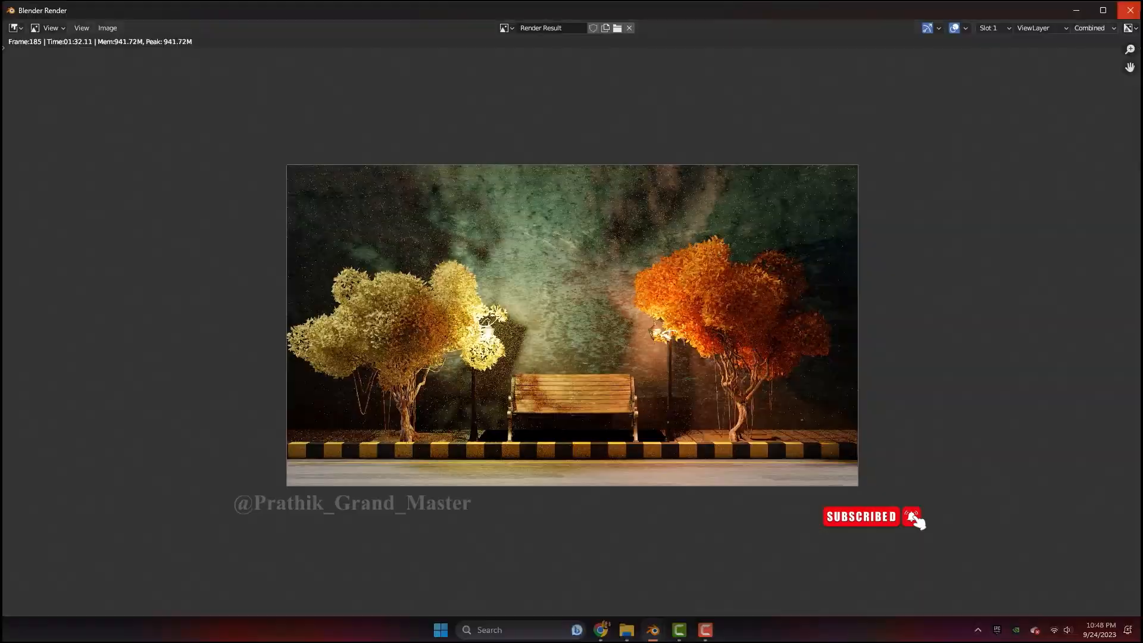
Close the first render, render the frame again with the added lights and examine the result
click(1131, 10)
click(72, 23)
click(90, 36)
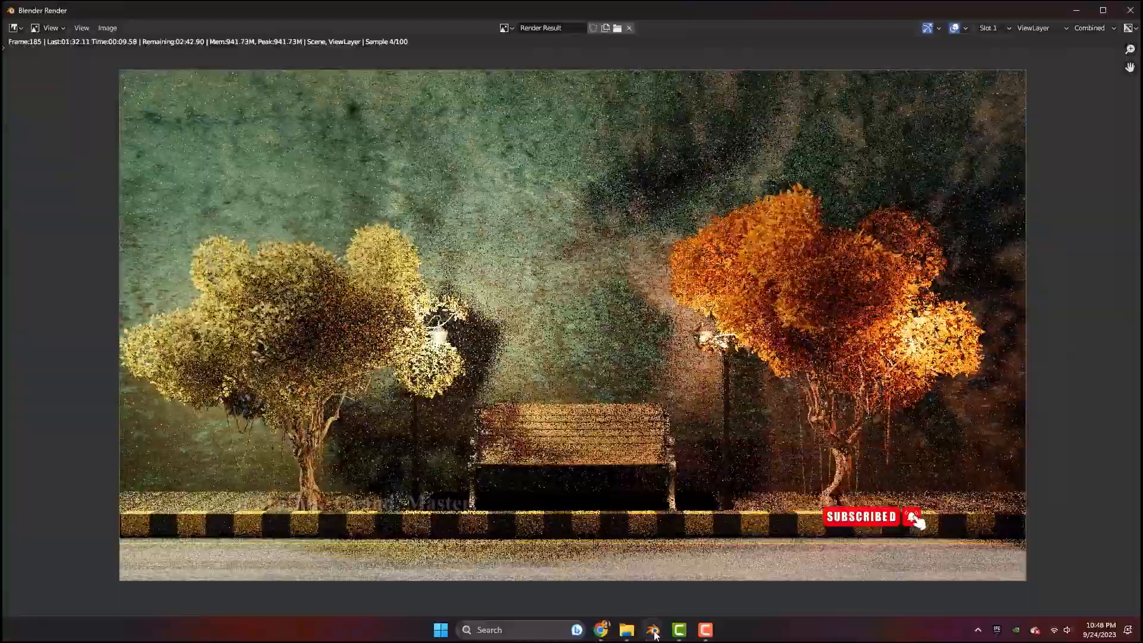
click(602, 569)
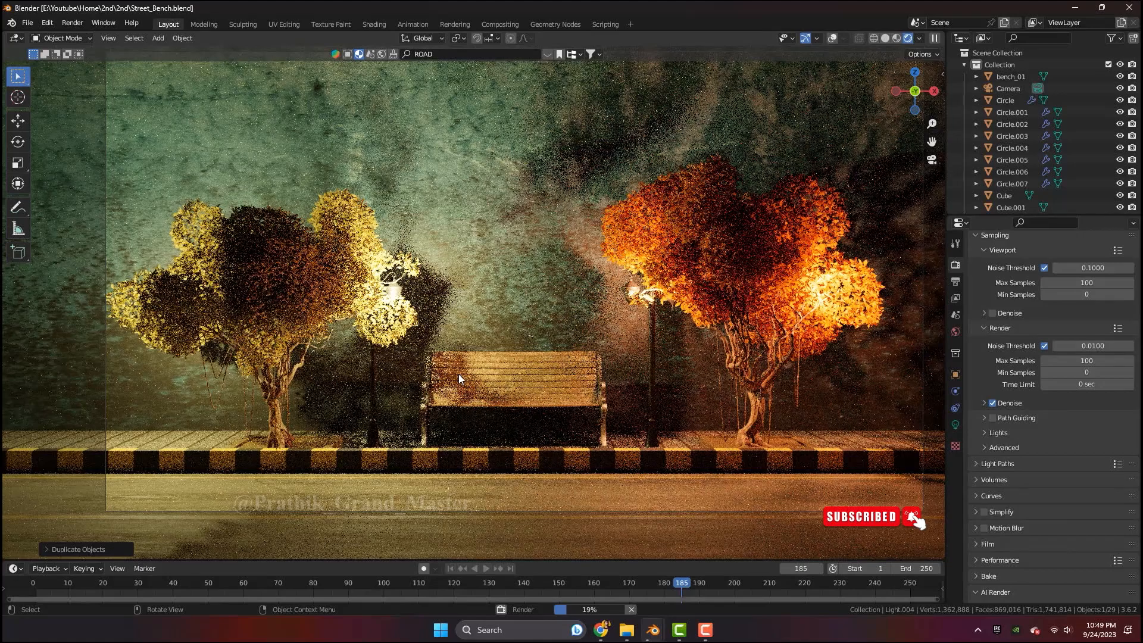
click(654, 630)
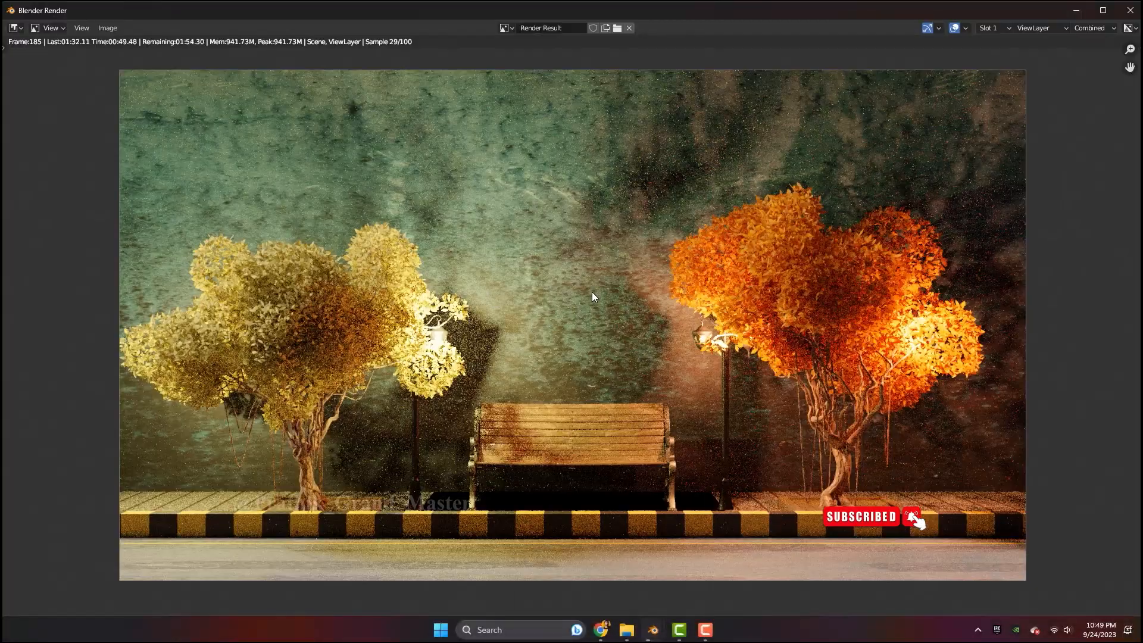
mouse_move(654, 630)
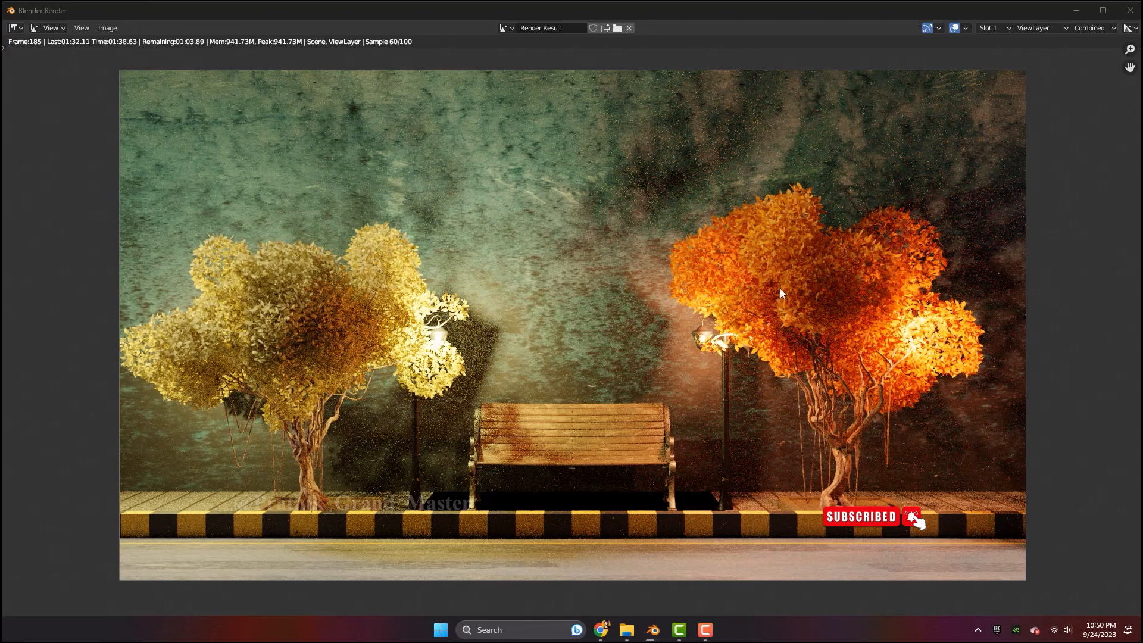
scroll(581, 317, up, 7)
scroll(357, 375, down, 7)
scroll(578, 328, up, 7)
scroll(634, 392, down, 7)
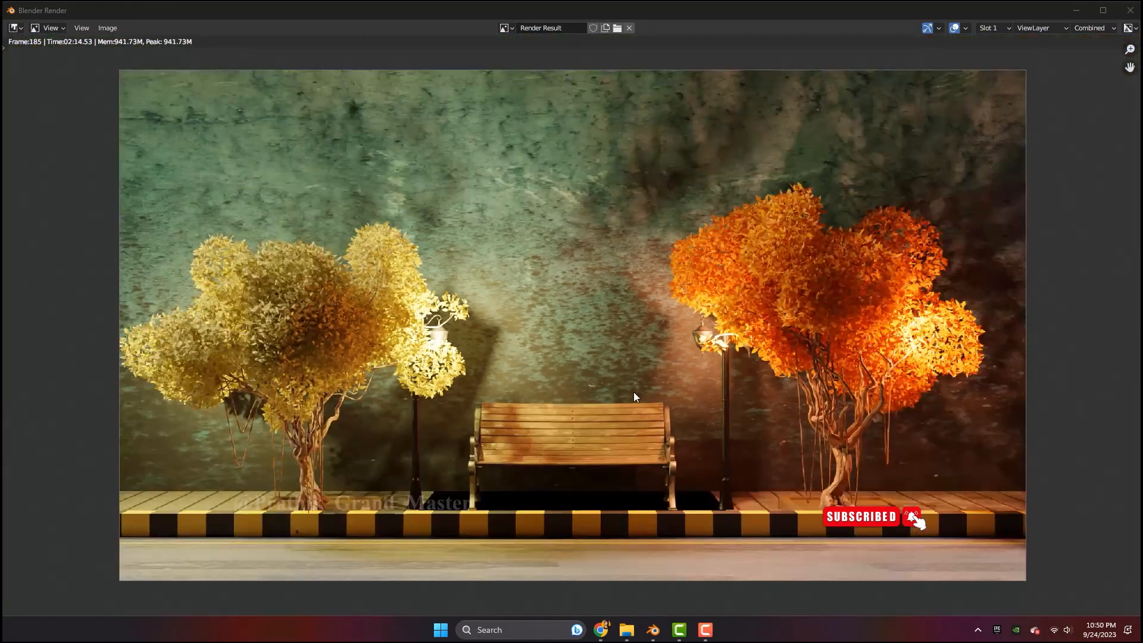